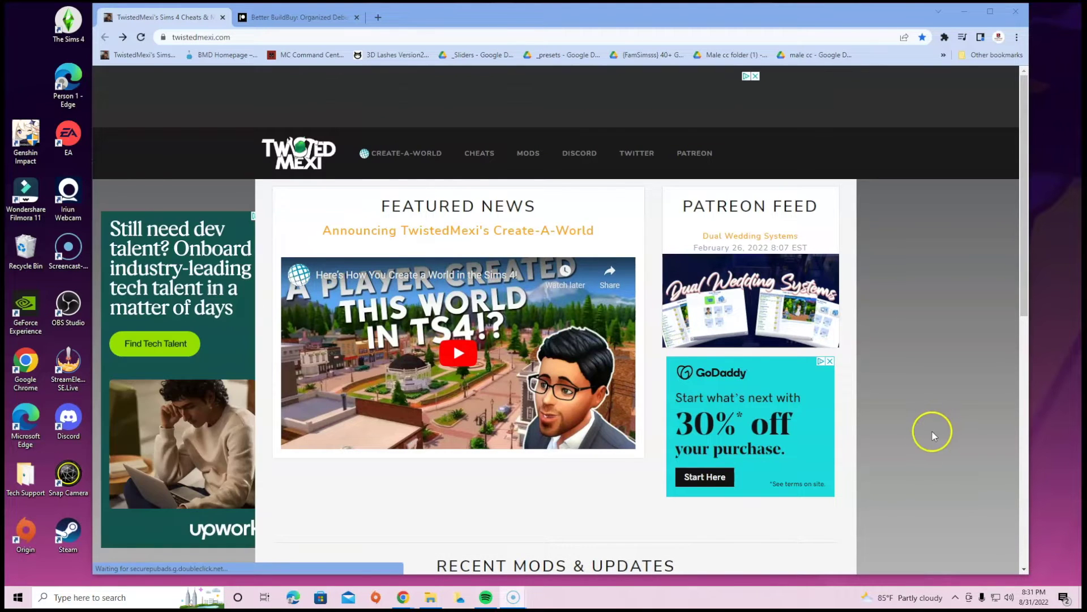
# - Open the Sims 4 mods list on the TwistedMexi website
pyautogui.click(828, 363)
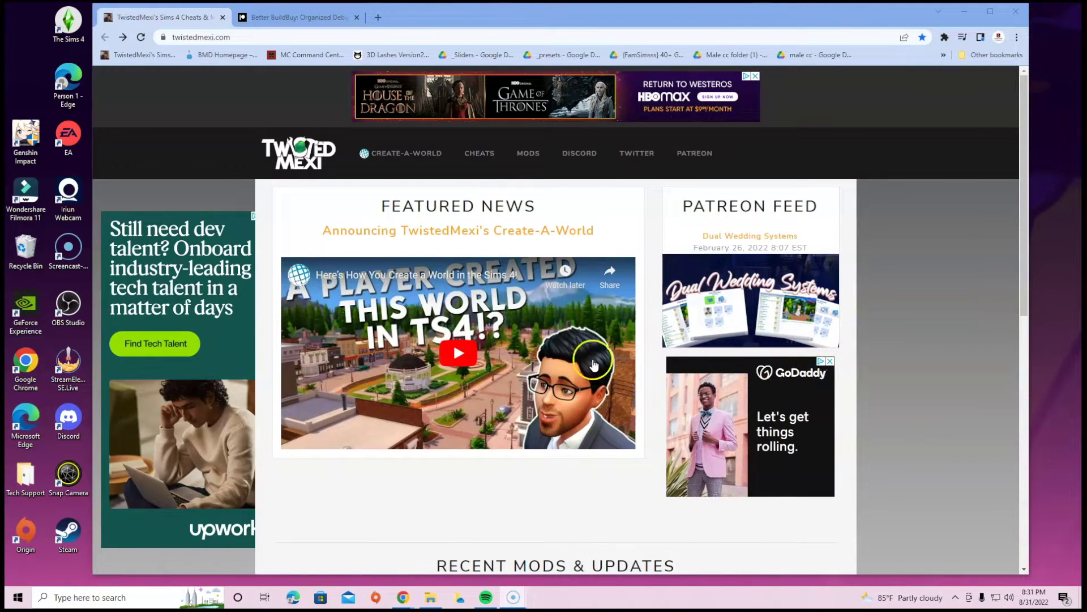
pyautogui.scroll(-5, 520, 198)
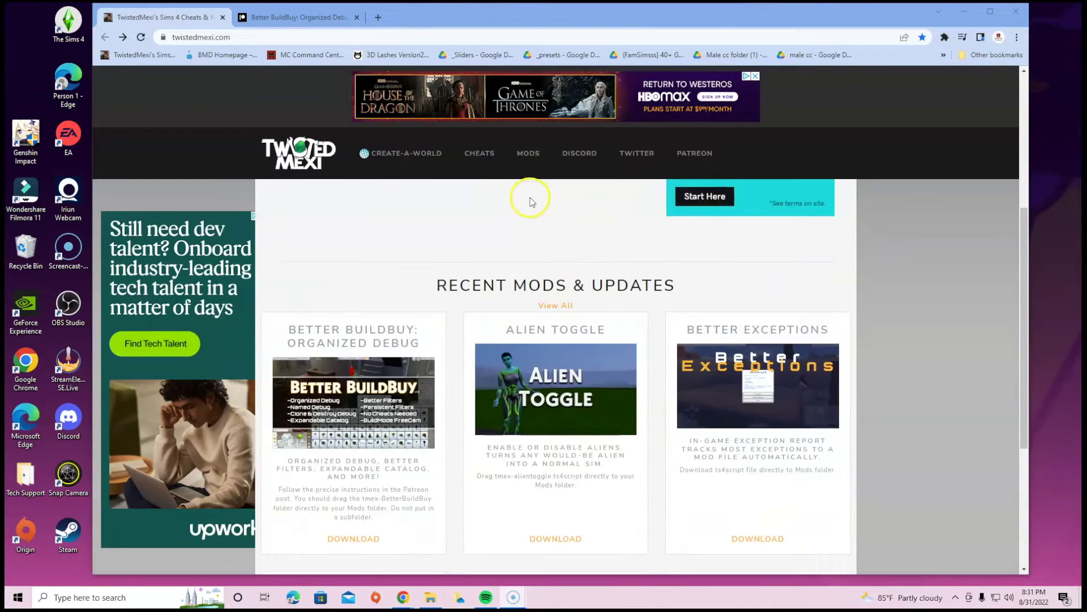
pyautogui.scroll(-2, 569, 235)
pyautogui.scroll(4, 526, 224)
pyautogui.scroll(3, 527, 224)
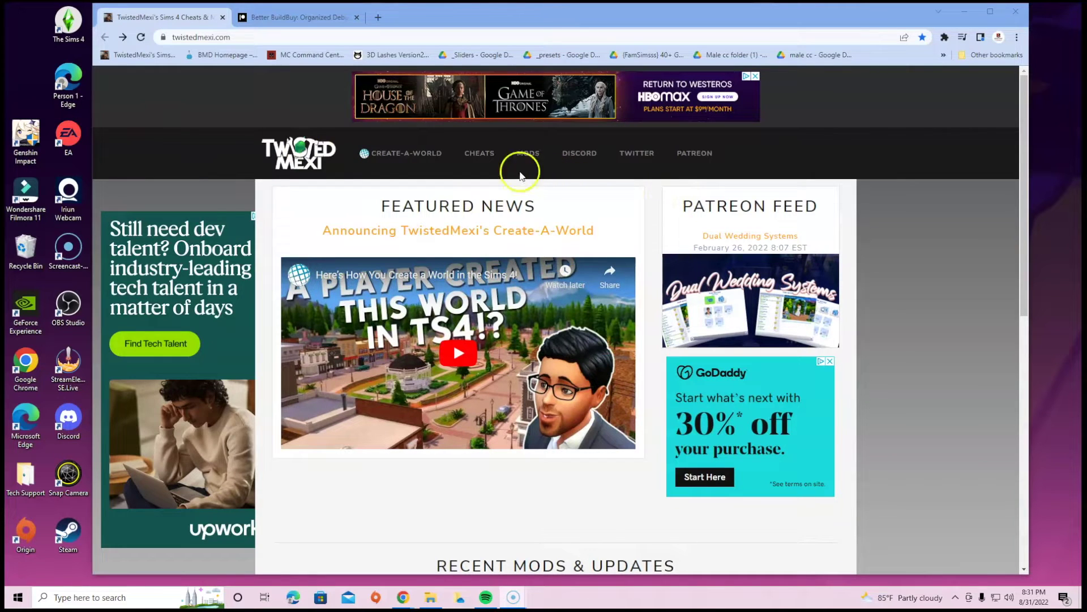
pyautogui.click(528, 153)
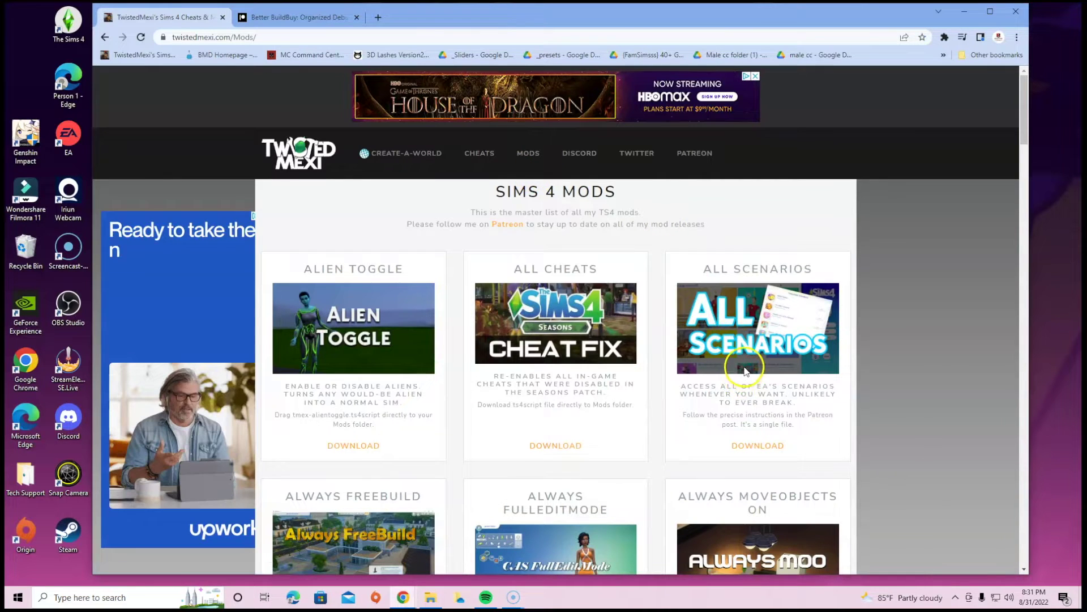
# - Browse the Sims 4 mods list and locate the Better BuildBuy: Organized Debug entry
pyautogui.scroll(-2, 744, 374)
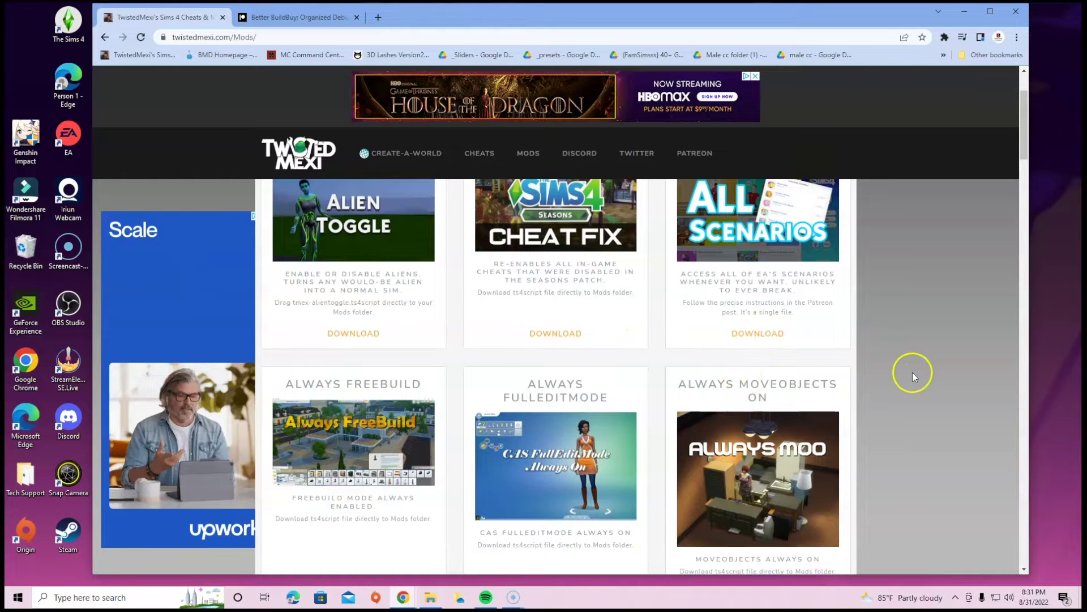
pyautogui.scroll(-4, 912, 372)
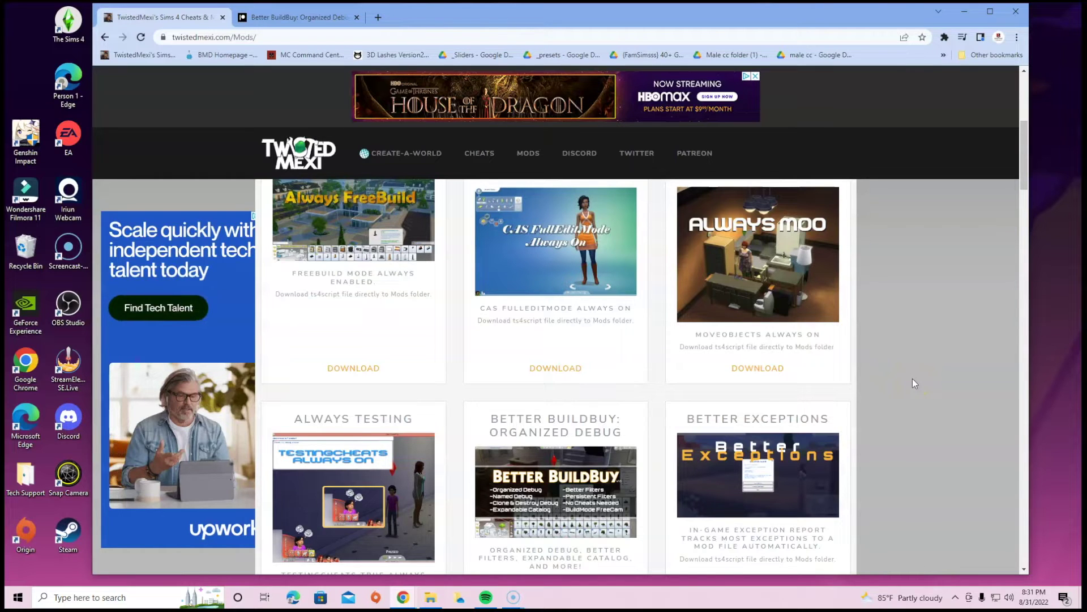
pyautogui.scroll(-3, 913, 379)
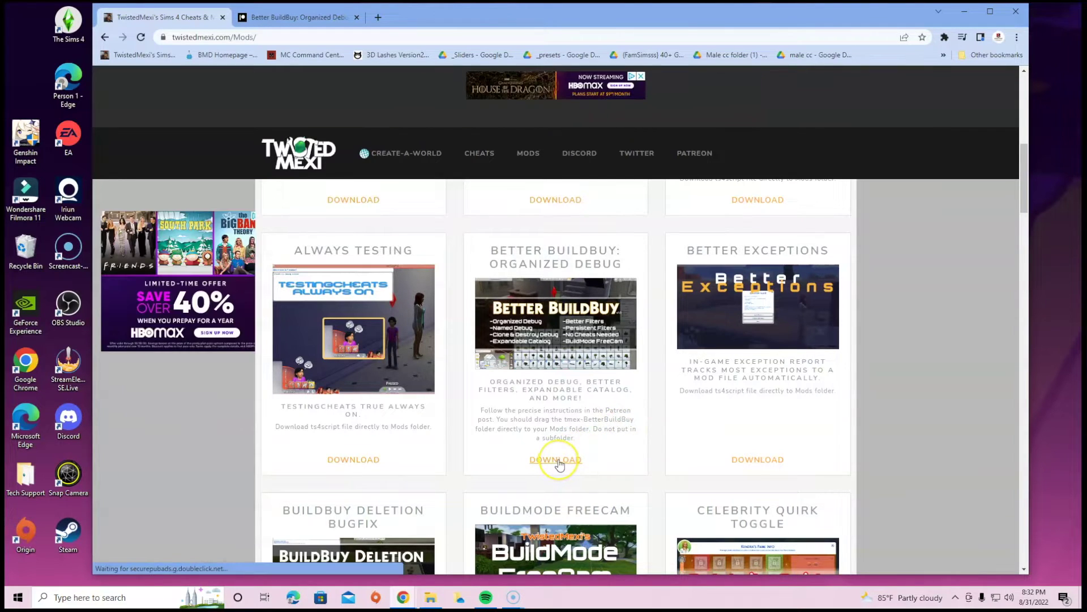
pyautogui.click(699, 451)
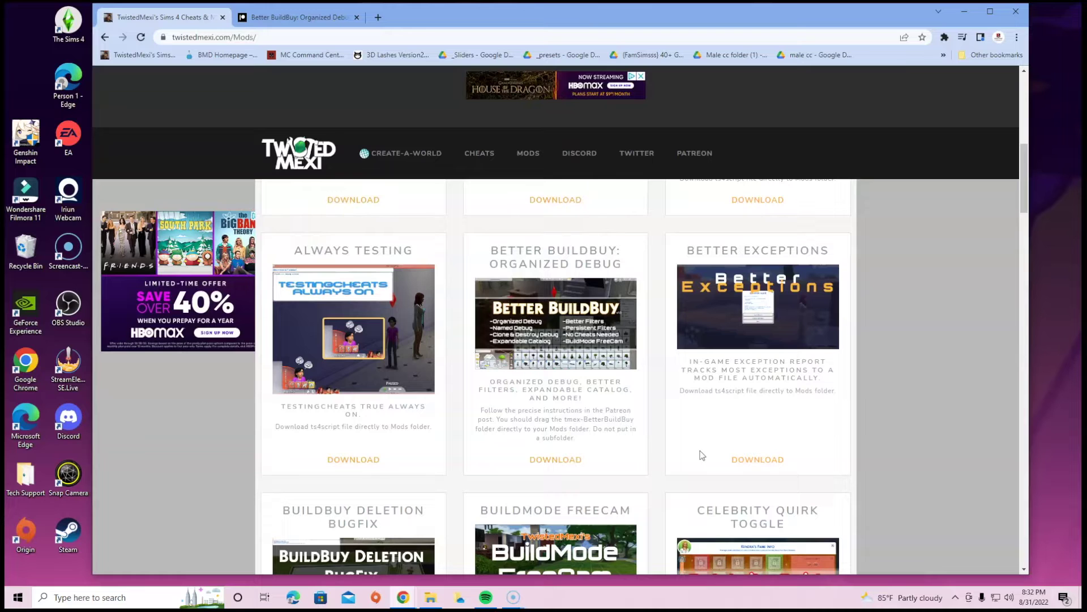
pyautogui.click(703, 454)
pyautogui.scroll(-1, 508, 293)
pyautogui.scroll(-3, 509, 303)
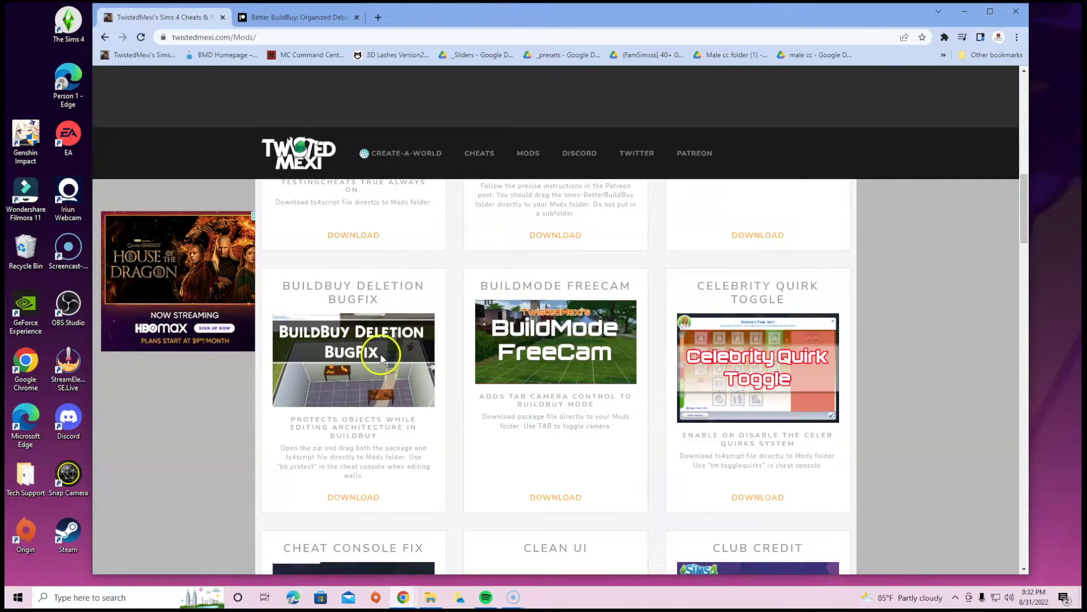
pyautogui.scroll(-3, 616, 365)
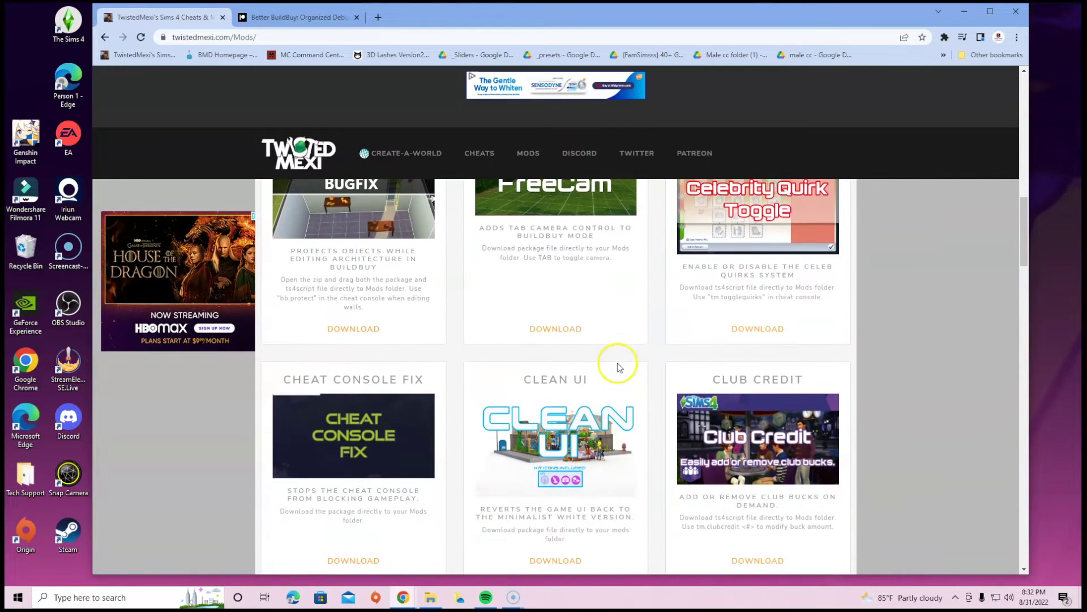
pyautogui.scroll(8, 616, 371)
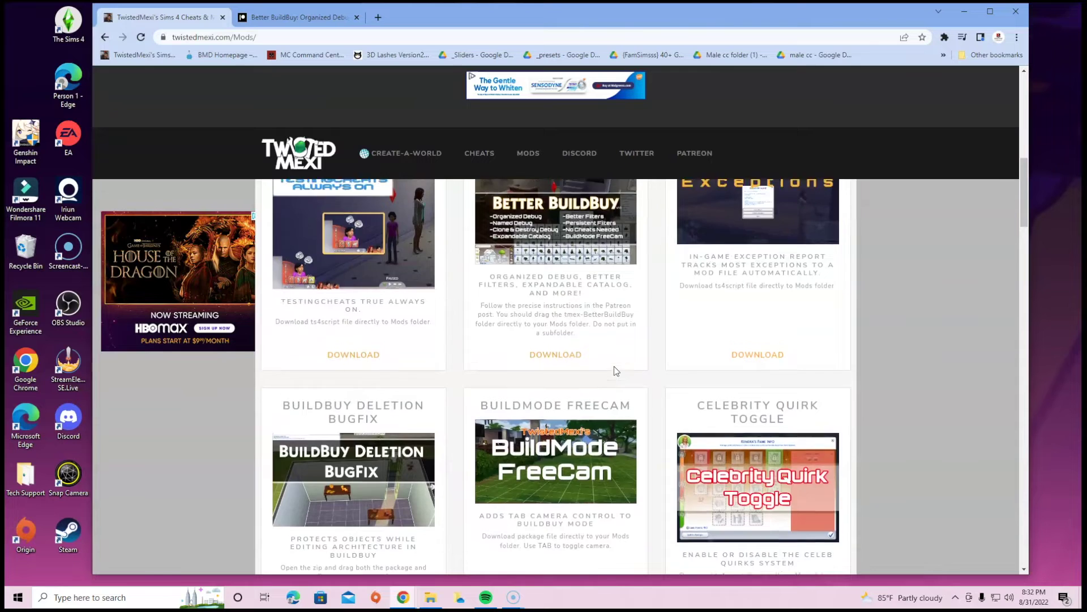
pyautogui.scroll(-2, 582, 477)
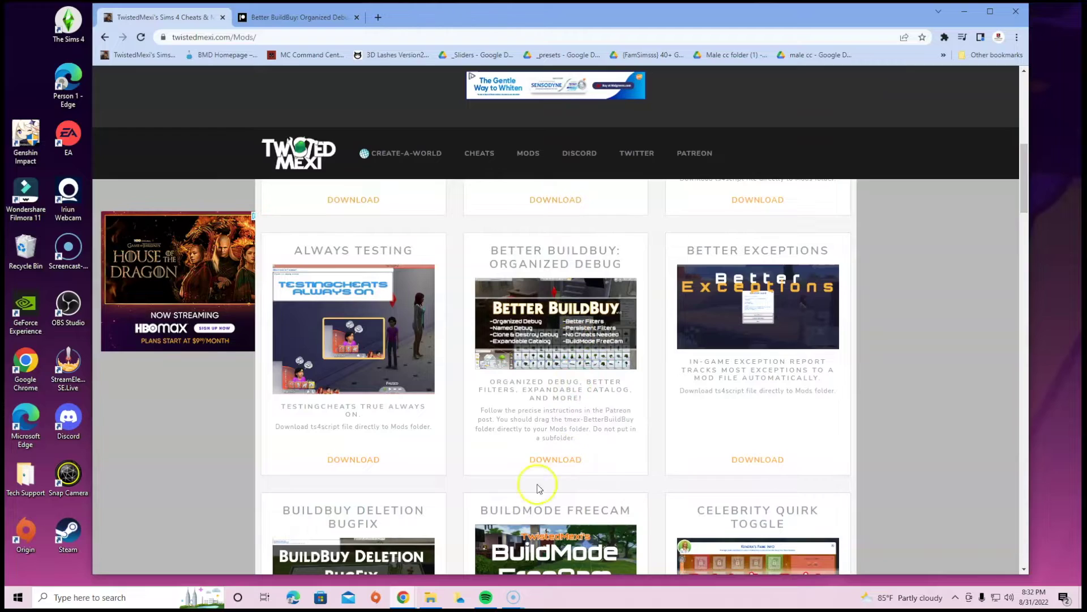
# - Switch to the Better BuildBuy: Organized Debug Patreon post and read its update notes, quick-start and install instructions
pyautogui.click(265, 16)
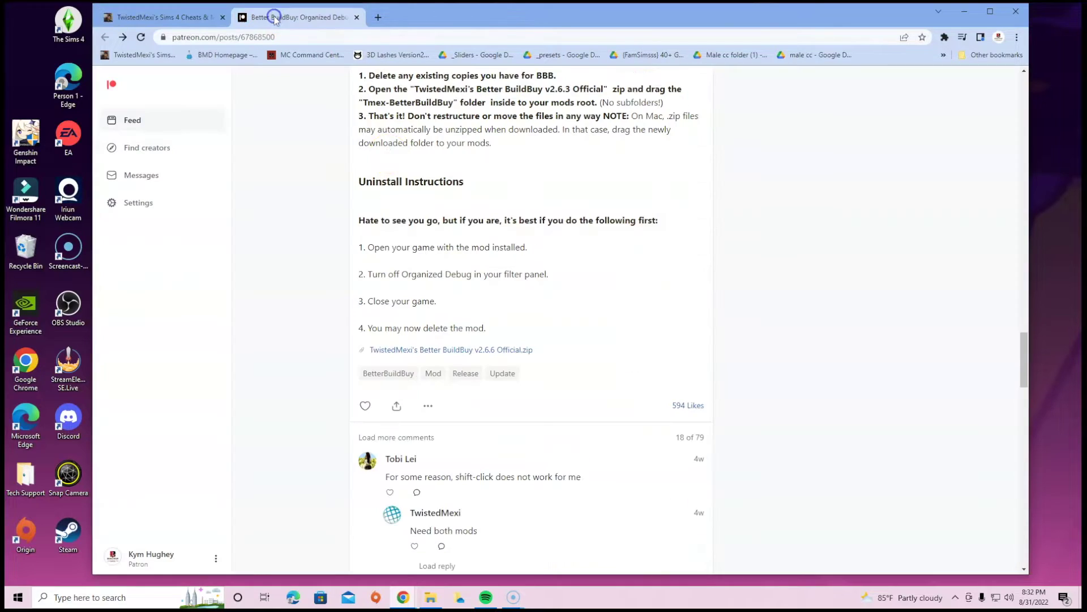
pyautogui.scroll(20, 526, 269)
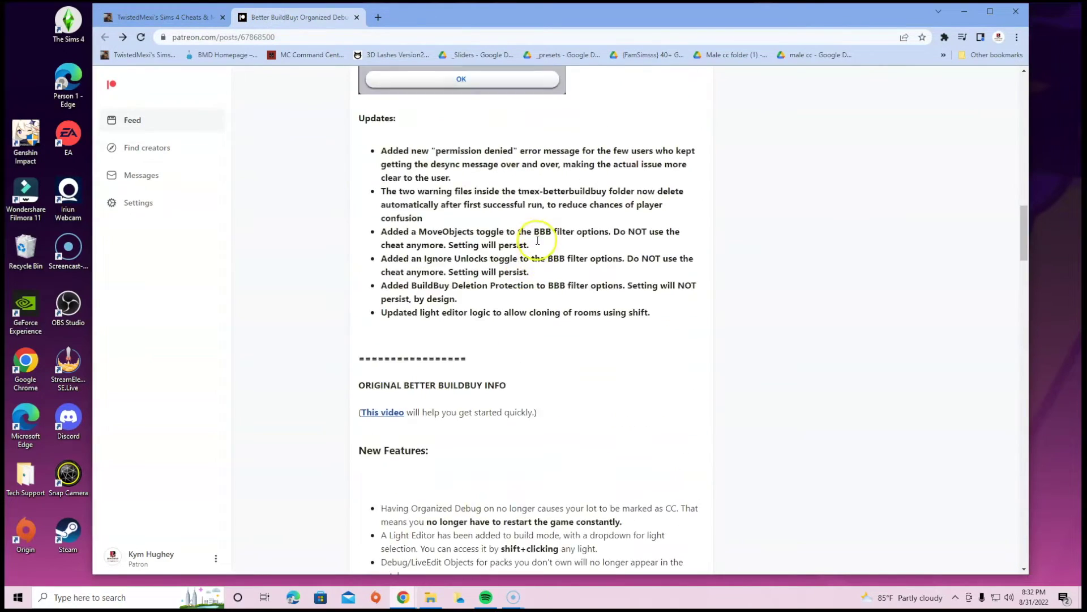
pyautogui.scroll(3, 542, 234)
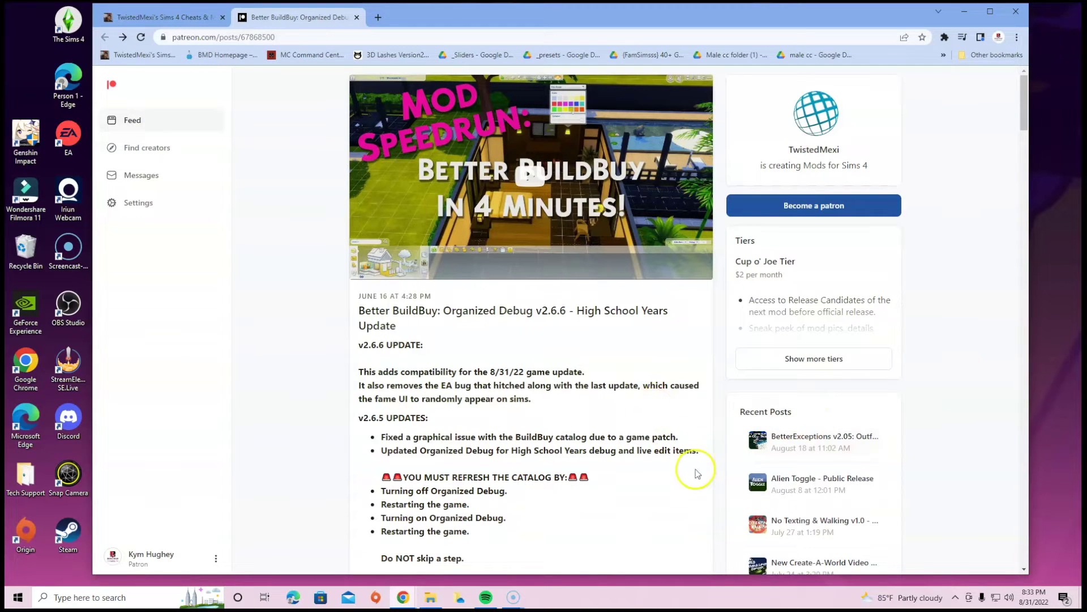
pyautogui.scroll(-7, 688, 437)
pyautogui.scroll(-19, 690, 435)
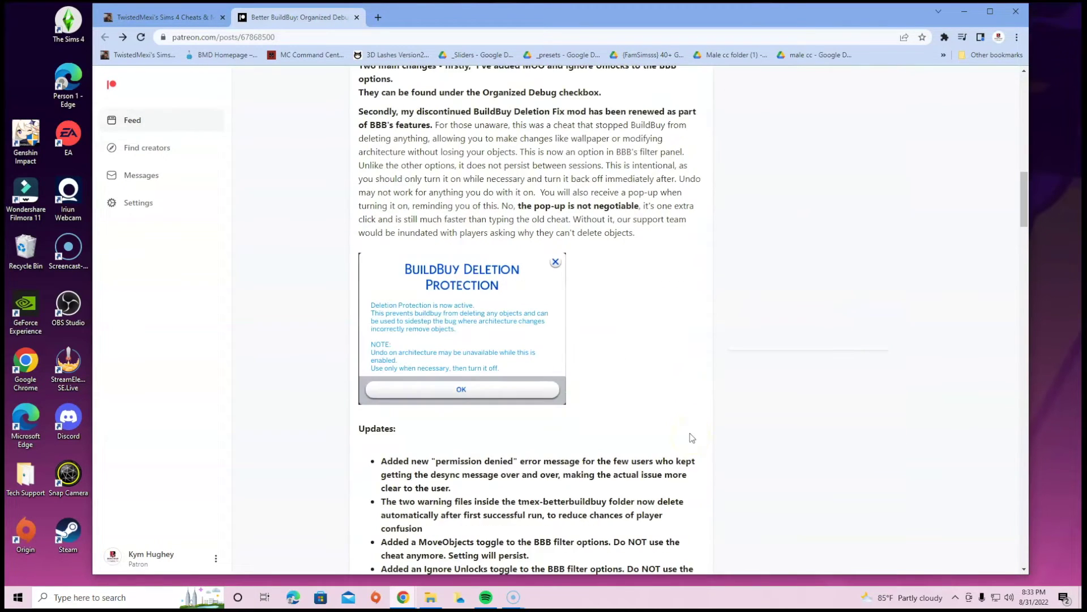
pyautogui.scroll(-4, 692, 436)
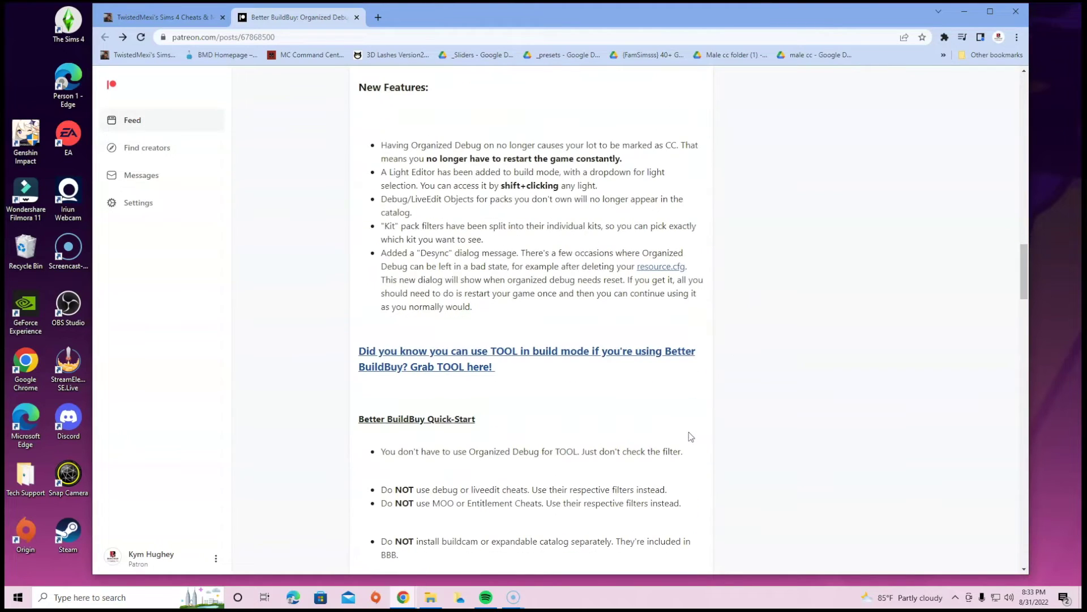
pyautogui.scroll(-5, 690, 437)
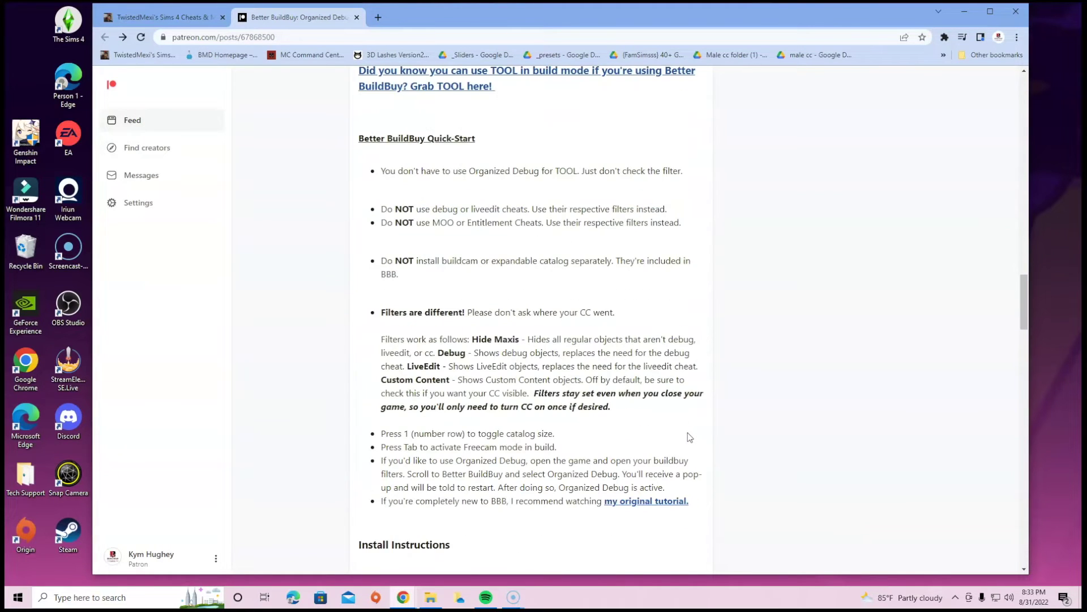
pyautogui.scroll(-1, 604, 336)
pyautogui.scroll(-5, 605, 336)
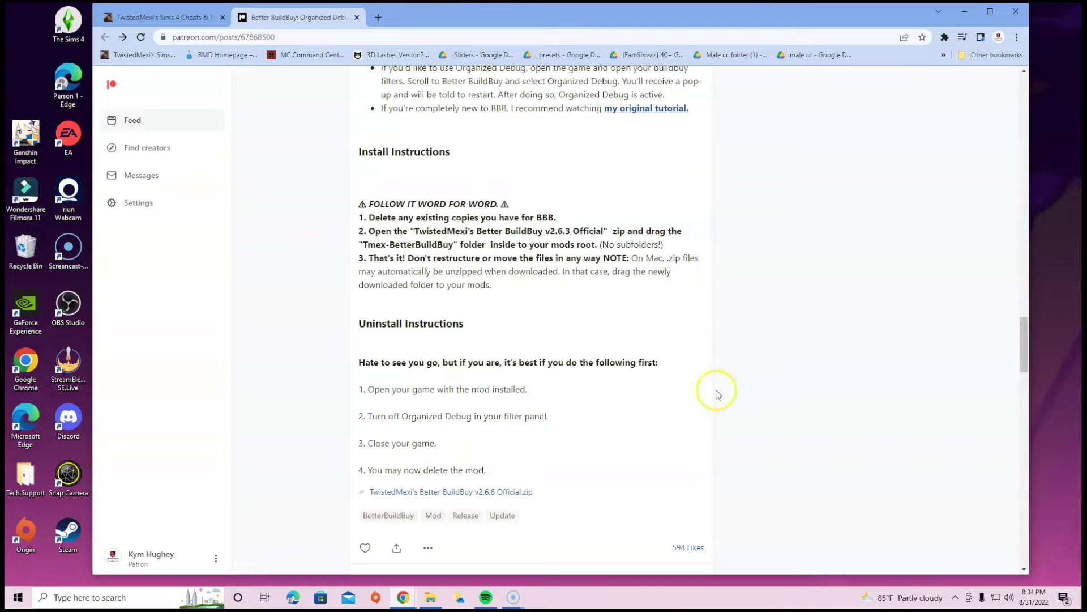
# - Download TwistedMexi's Better BuildBuy v2.6.6 Official.zip from the post and show the downloaded file in its folder
pyautogui.click(521, 496)
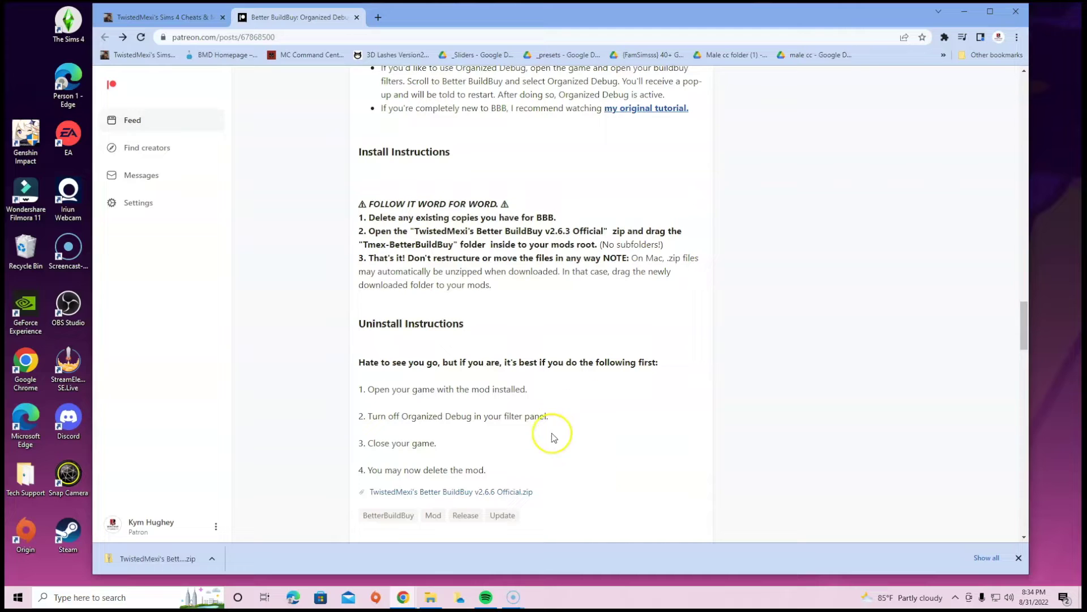
pyautogui.click(211, 562)
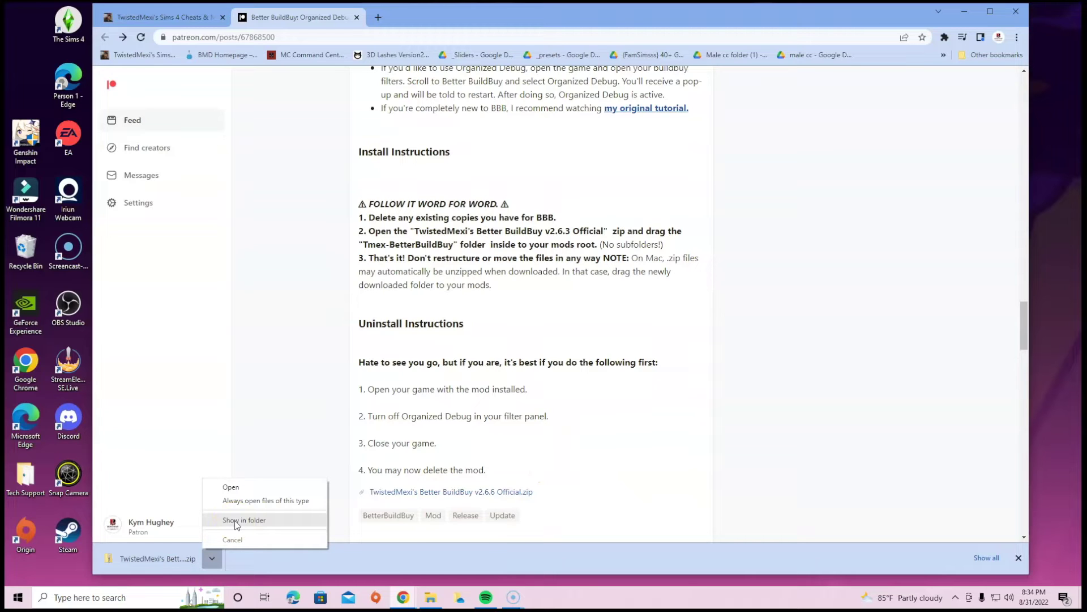
pyautogui.click(429, 598)
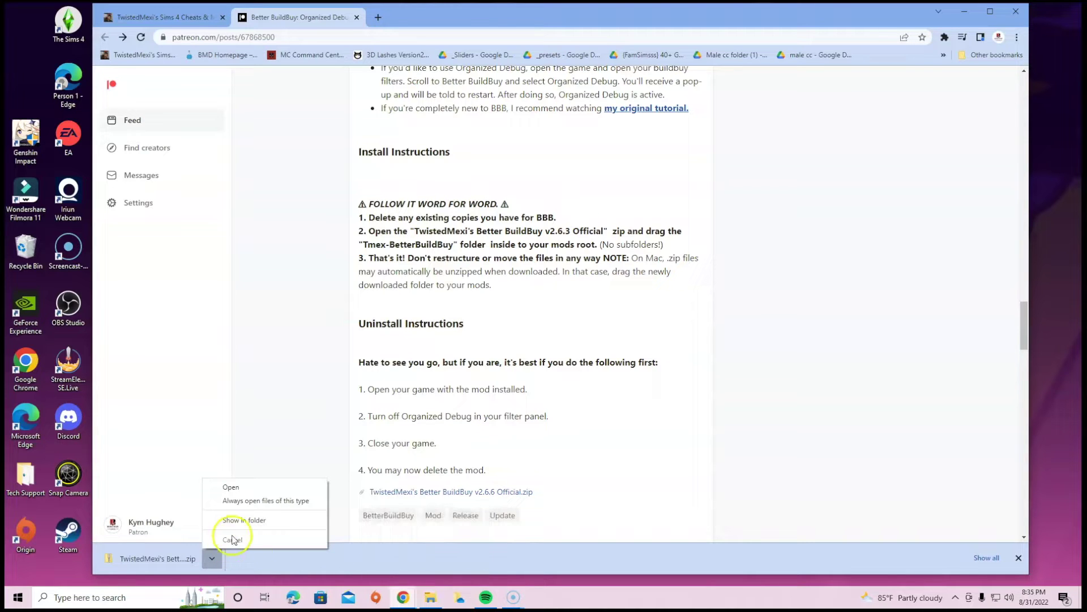
pyautogui.click(242, 521)
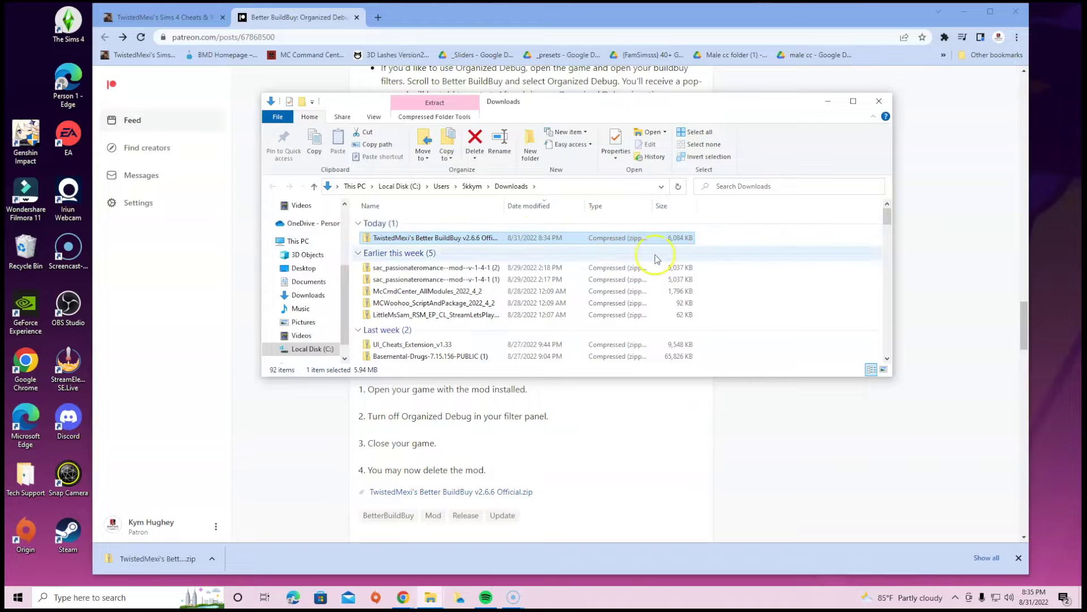
pyautogui.click(439, 239)
pyautogui.rightClick(439, 239)
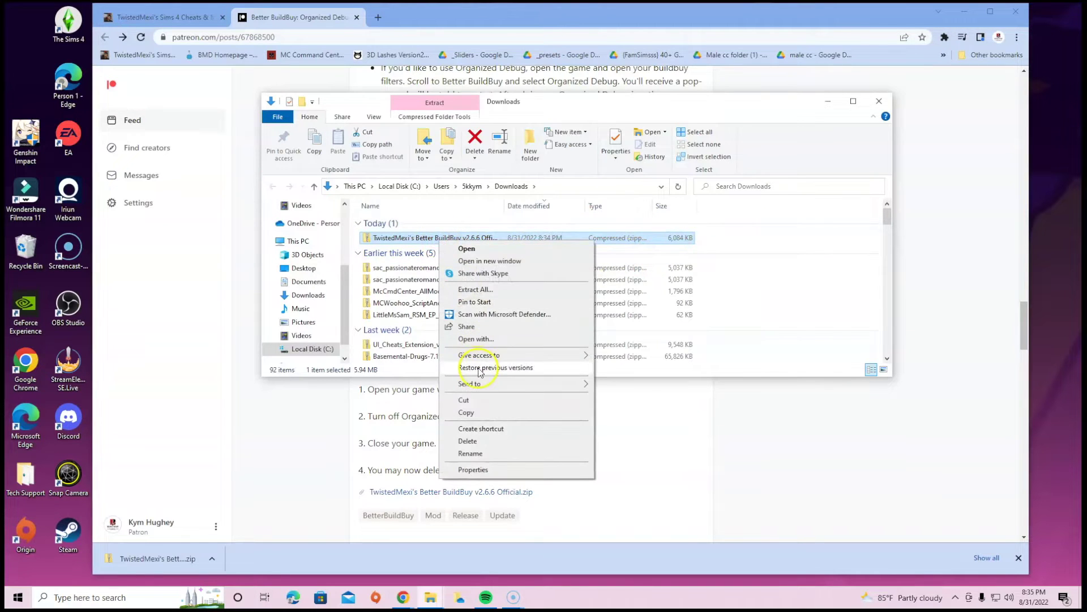
pyautogui.click(487, 293)
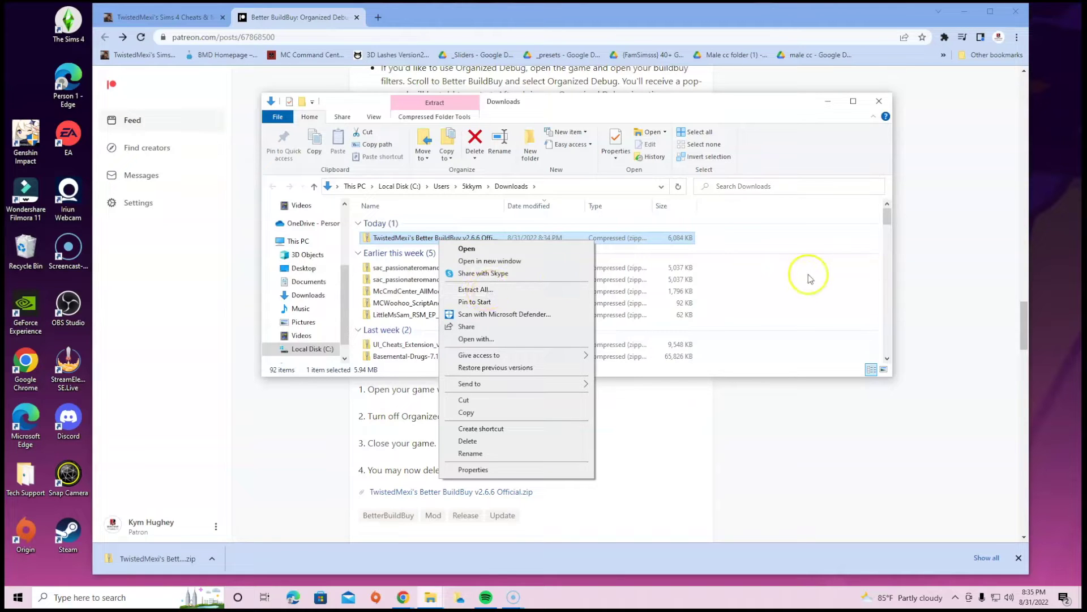
pyautogui.click(879, 100)
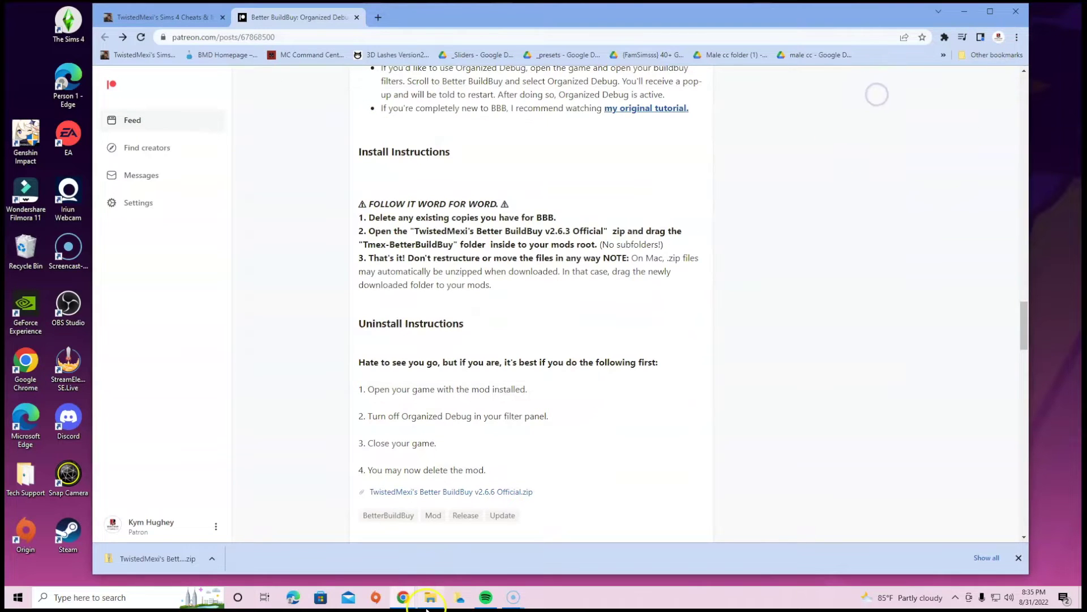
pyautogui.click(206, 565)
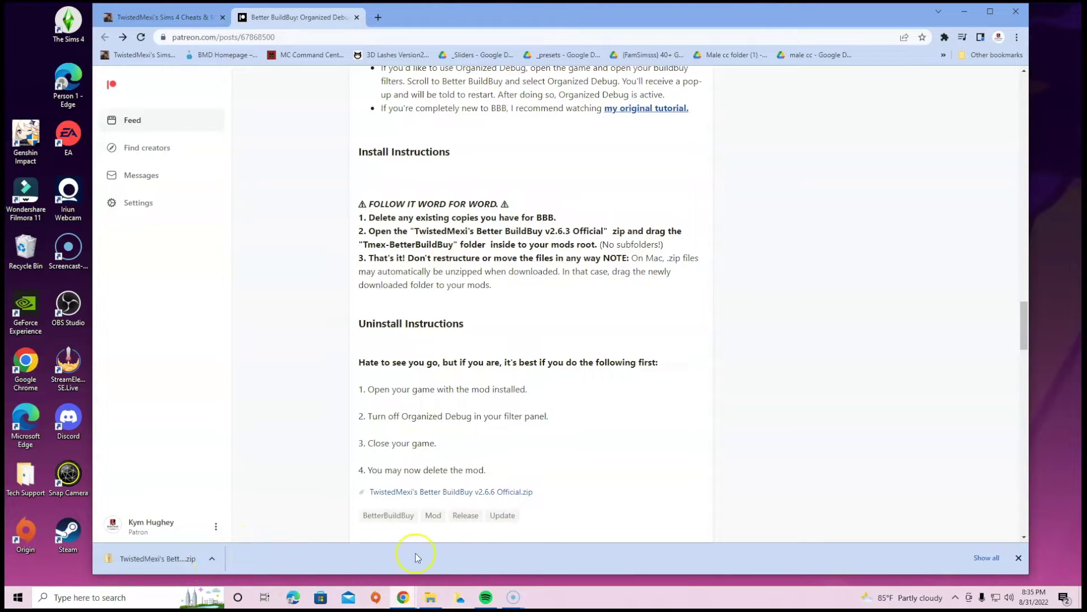
# - Switch to File Explorer and open the Downloads folder
pyautogui.click(432, 598)
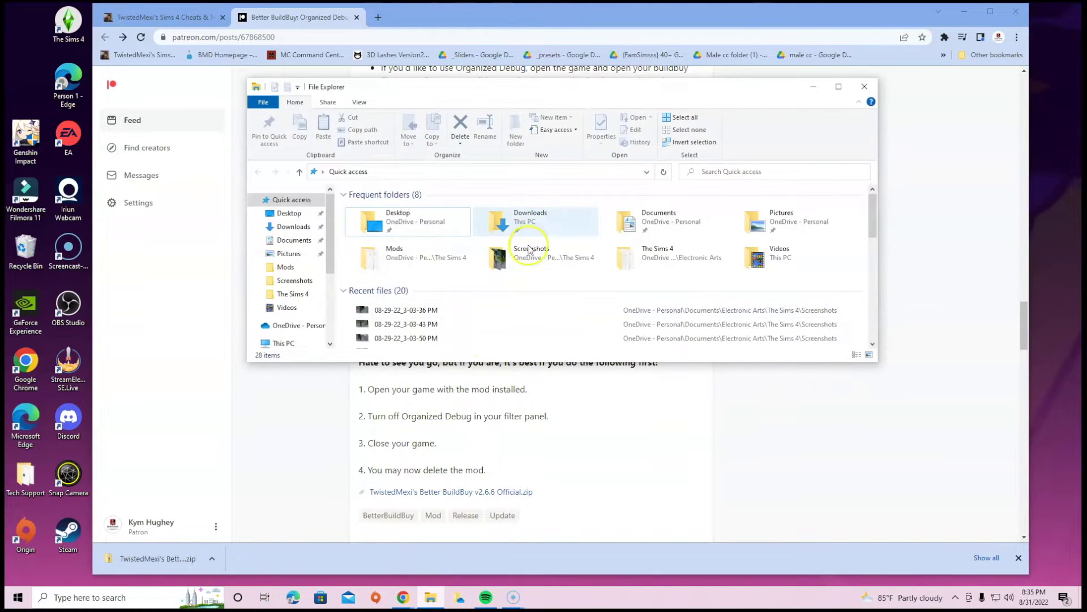
pyautogui.click(572, 223)
pyautogui.doubleClick(572, 223)
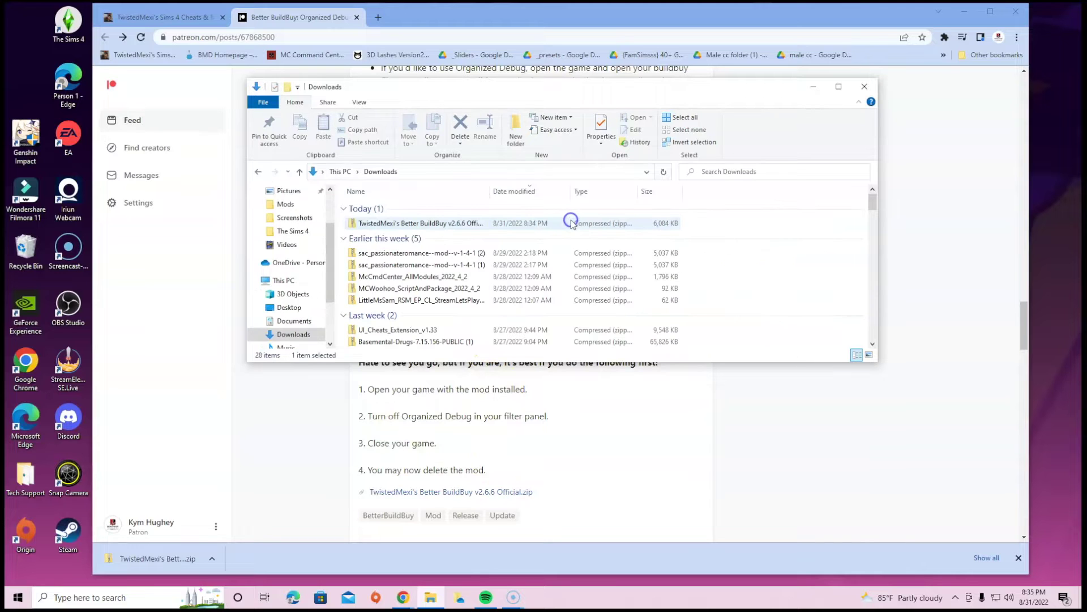
# - Extract TwistedMexi's Better BuildBuy v2.6.6 Official zip into the suggested folder in Downloads, showing the extracted files when complete
pyautogui.click(459, 224)
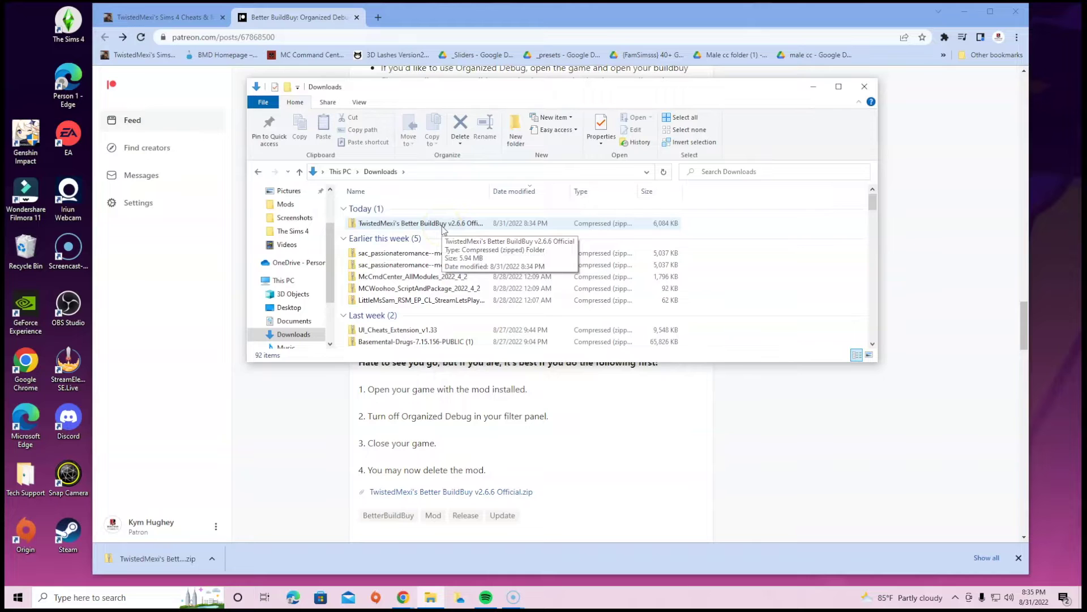
pyautogui.rightClick(443, 226)
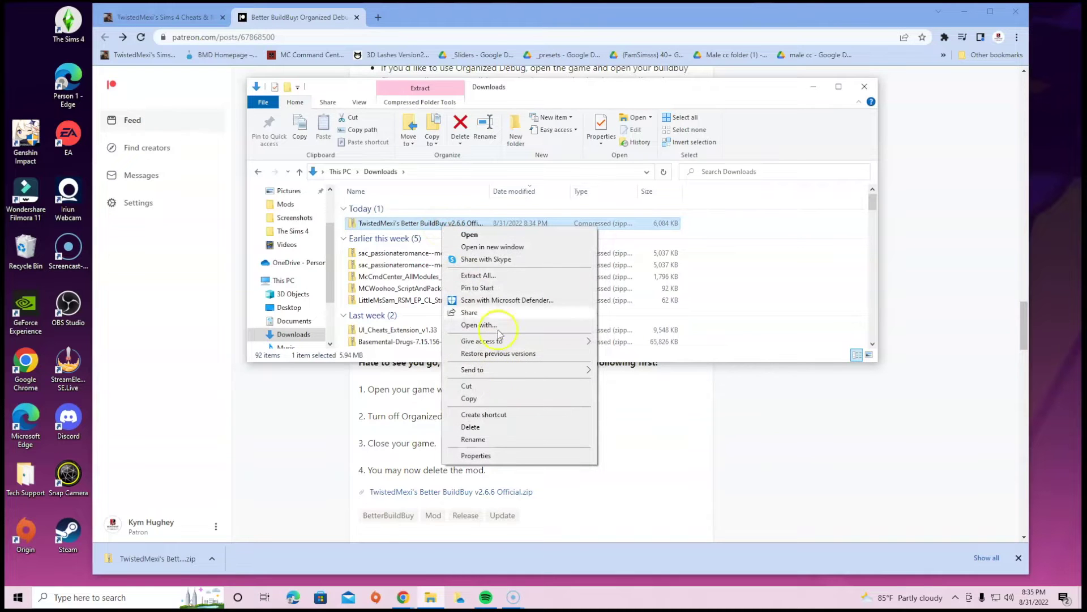
pyautogui.click(499, 279)
pyautogui.click(651, 407)
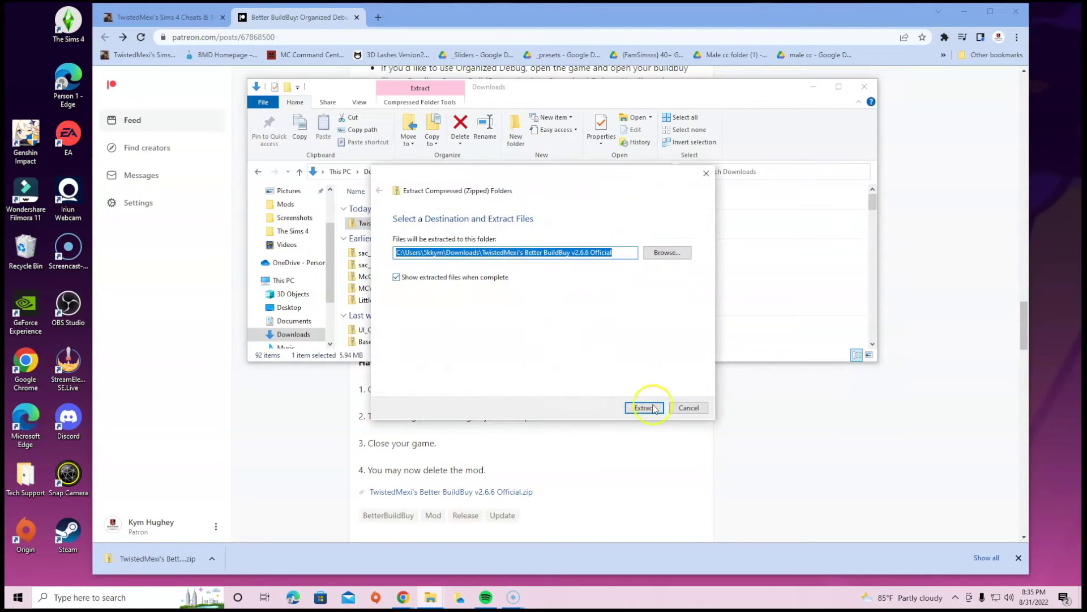
pyautogui.click(628, 415)
pyautogui.click(645, 408)
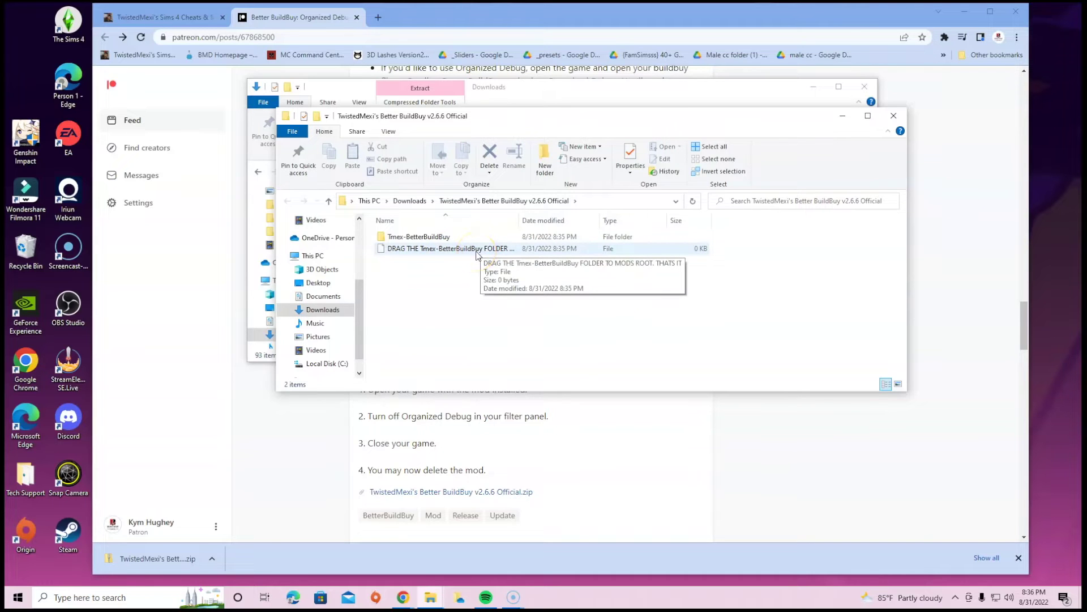
# - Examine the contents of the extracted Tmex-BetterBuildBuy folder, and close that window to return to Downloads
pyautogui.click(440, 237)
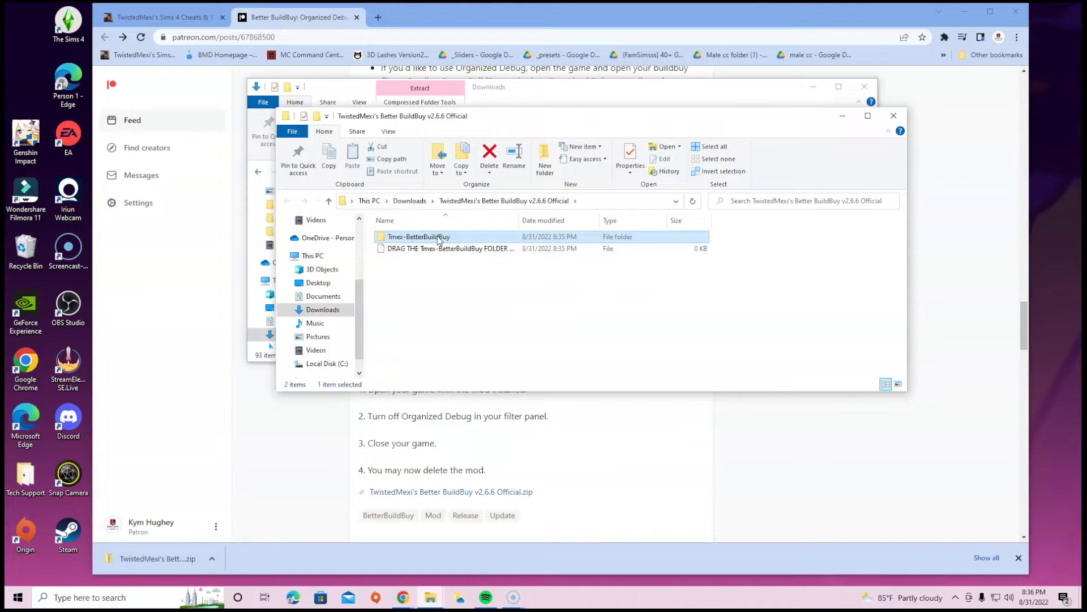
pyautogui.click(893, 116)
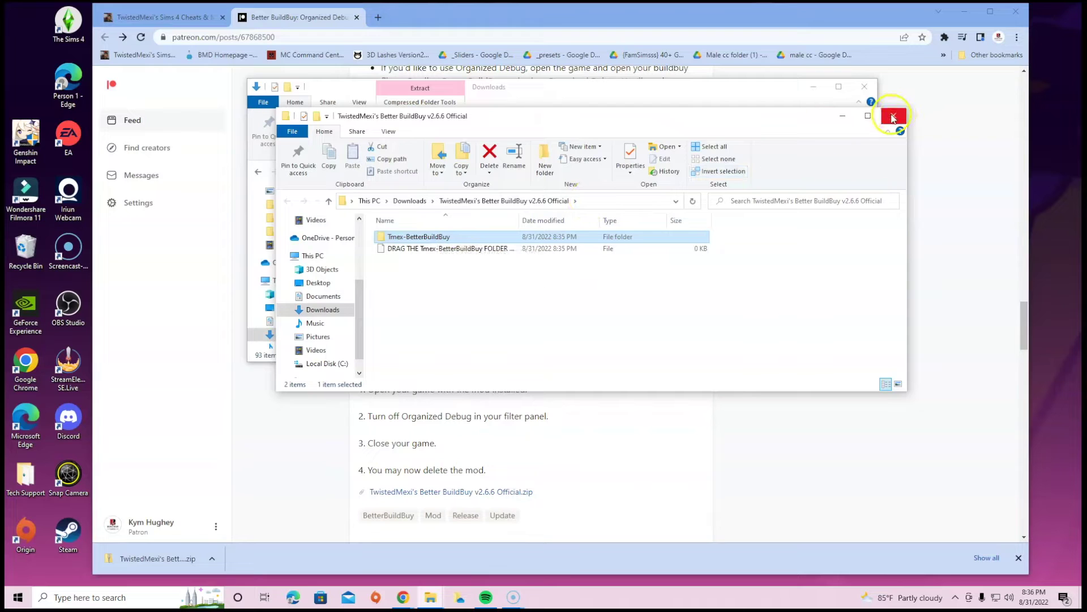
pyautogui.click(400, 239)
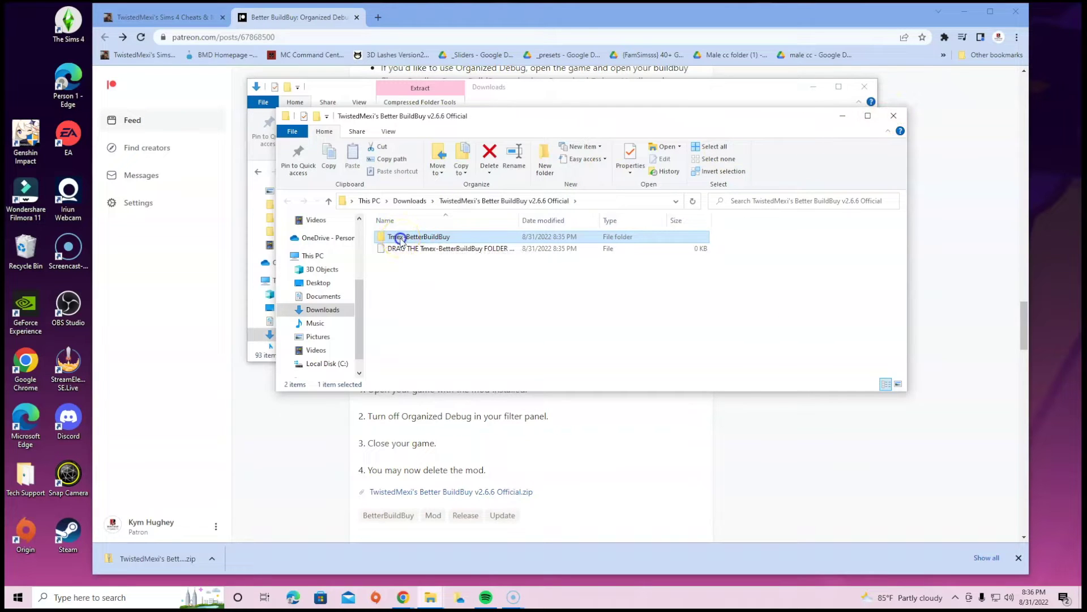
pyautogui.doubleClick(400, 238)
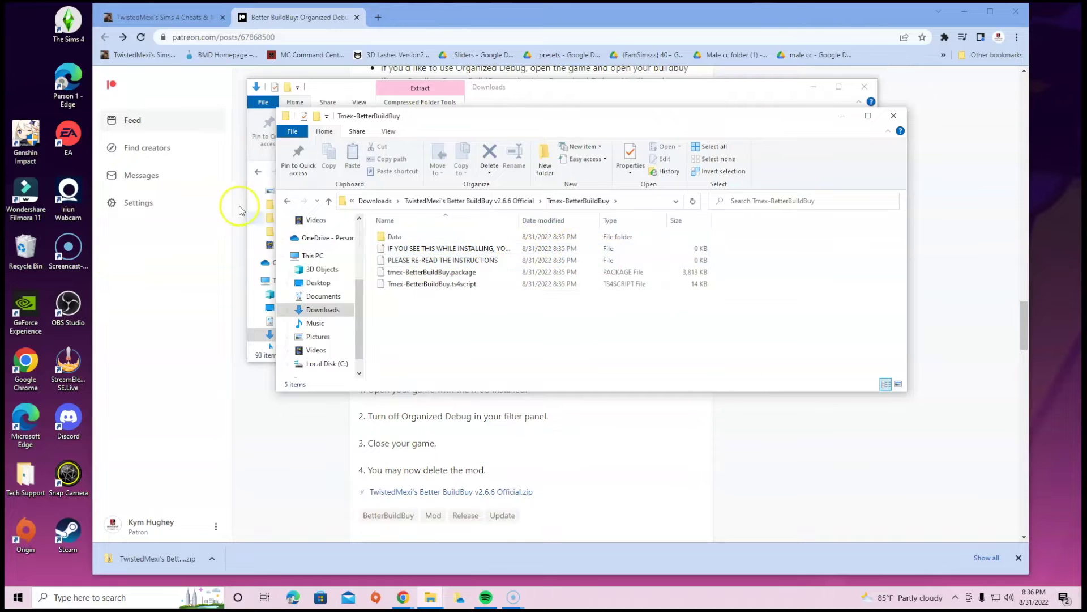
pyautogui.click(289, 202)
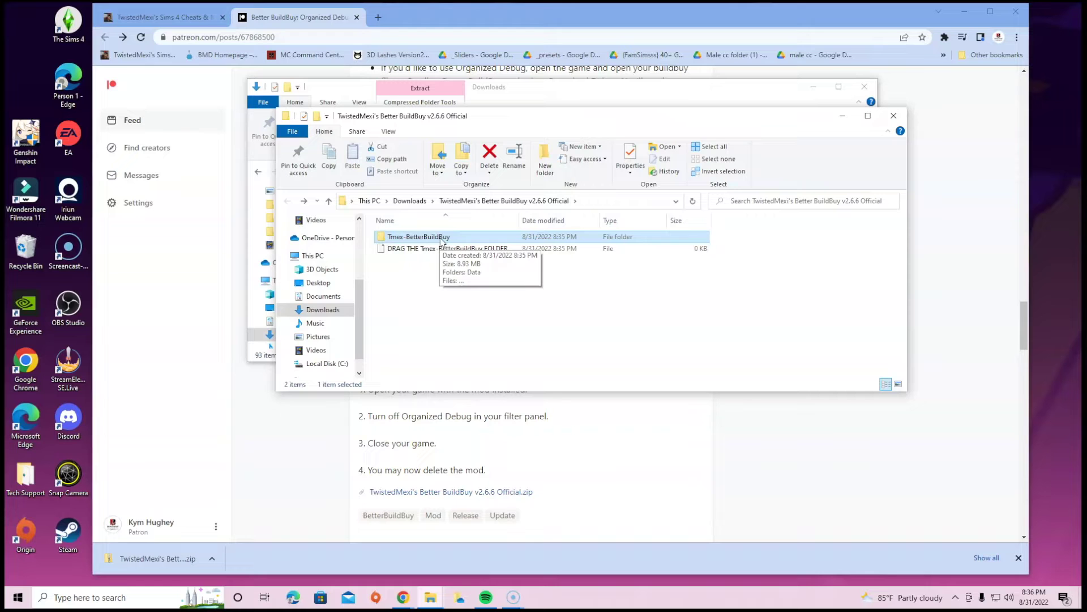
pyautogui.moveTo(482, 116); pyautogui.dragTo(456, 252)
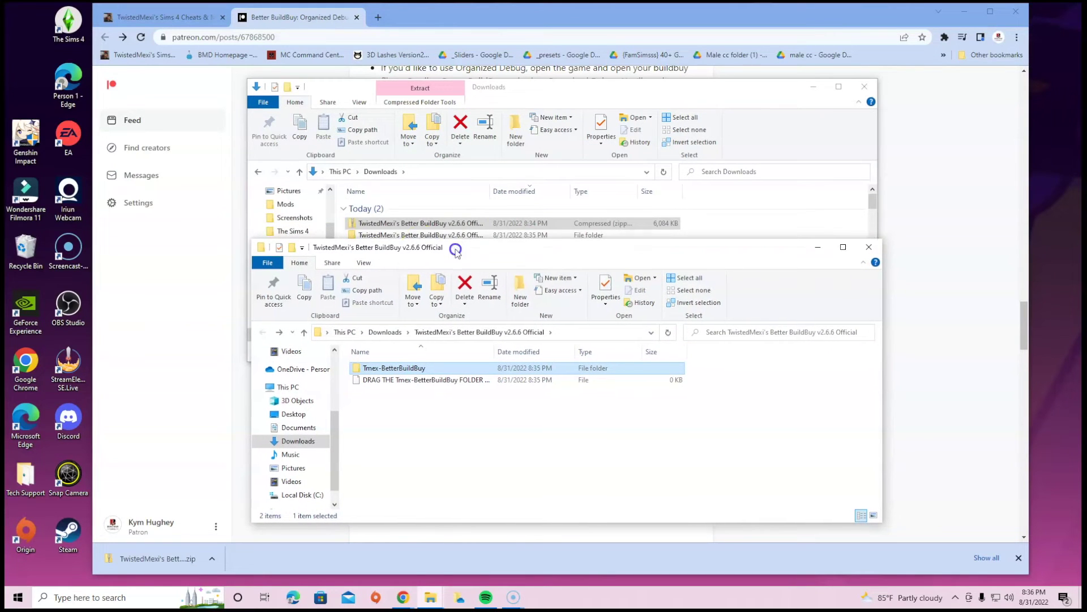
pyautogui.click(868, 247)
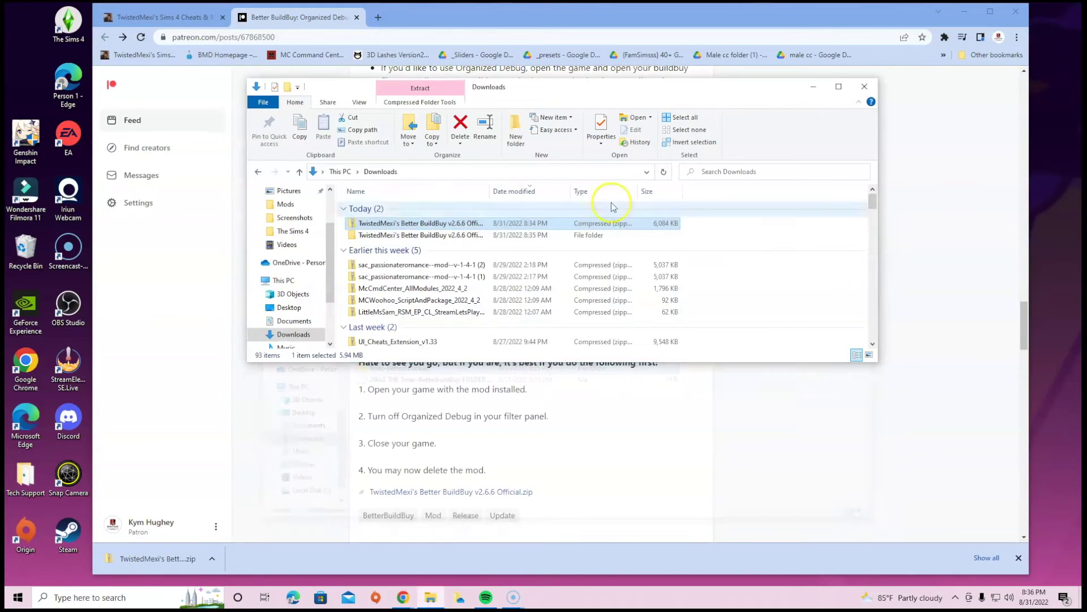
pyautogui.click(412, 235)
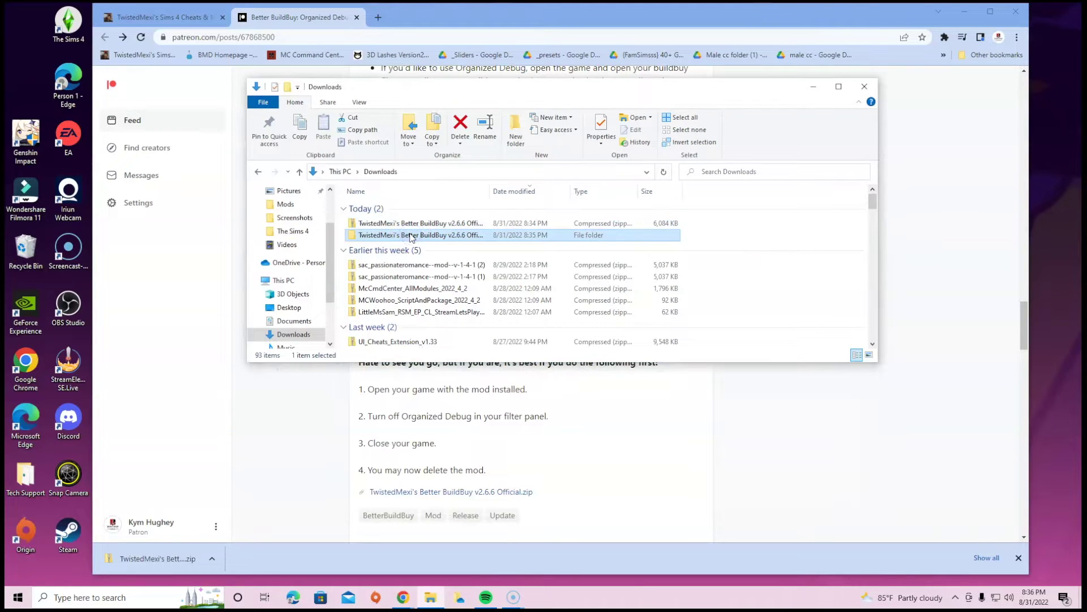
# - Open a second File Explorer window at Documents > Electronic Arts > The Sims 4 > Mods
pyautogui.rightClick(434, 600)
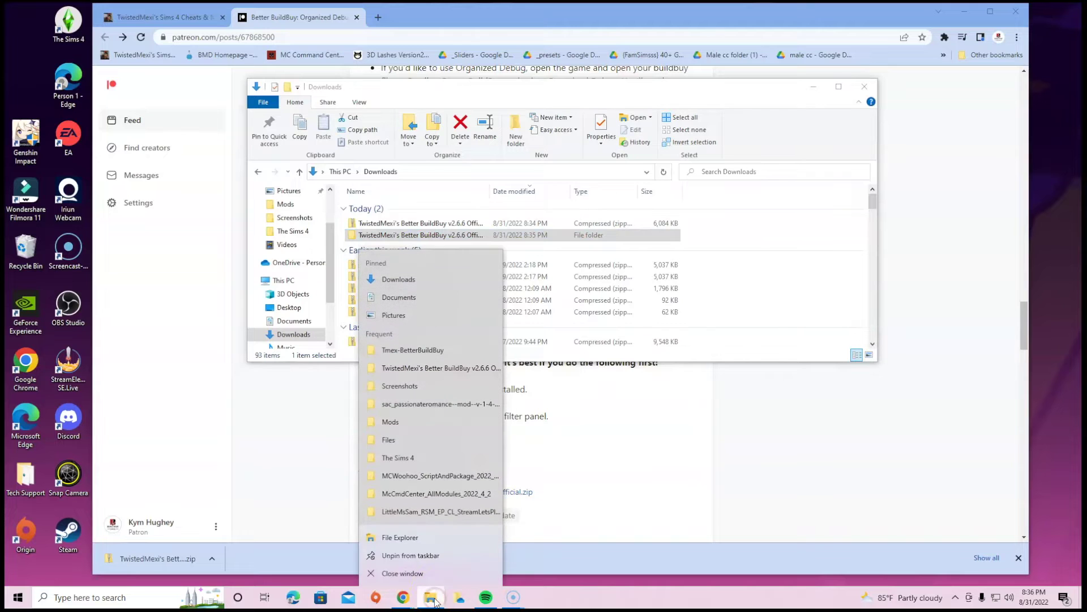
pyautogui.click(400, 537)
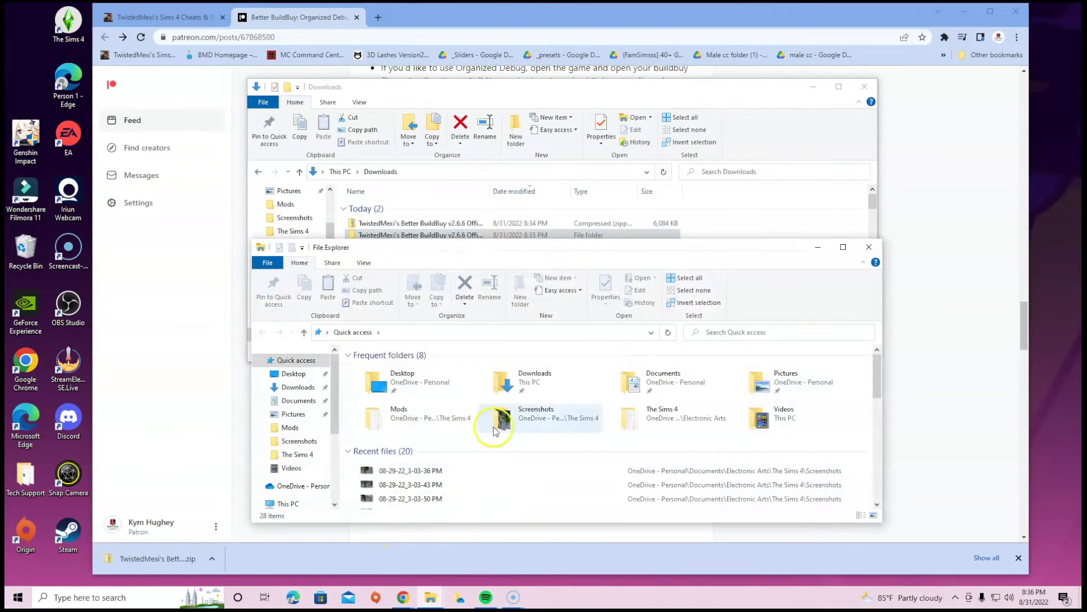
pyautogui.doubleClick(533, 382)
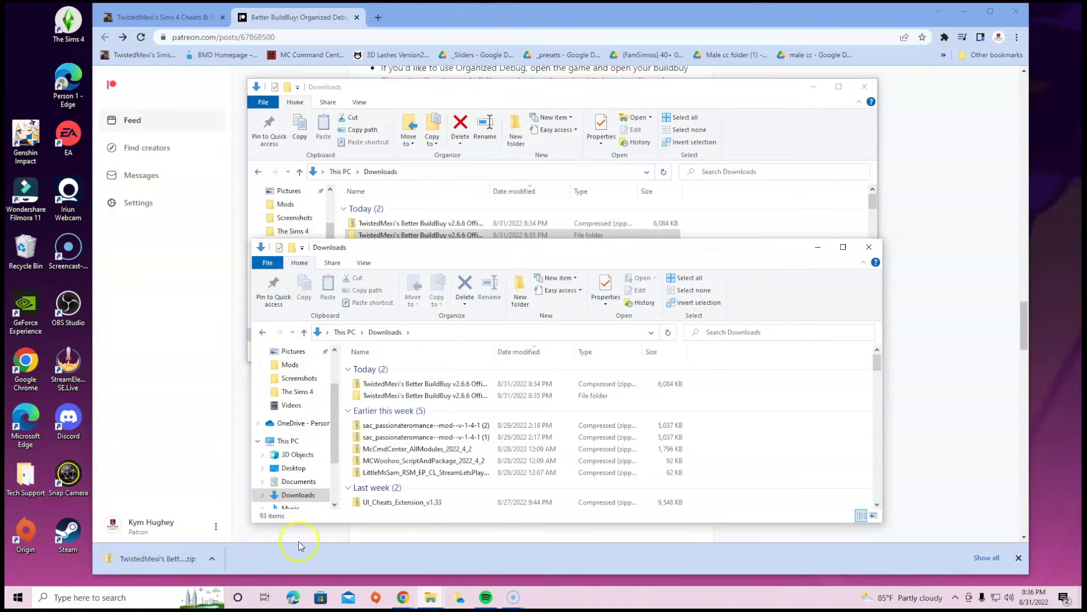
pyautogui.click(262, 332)
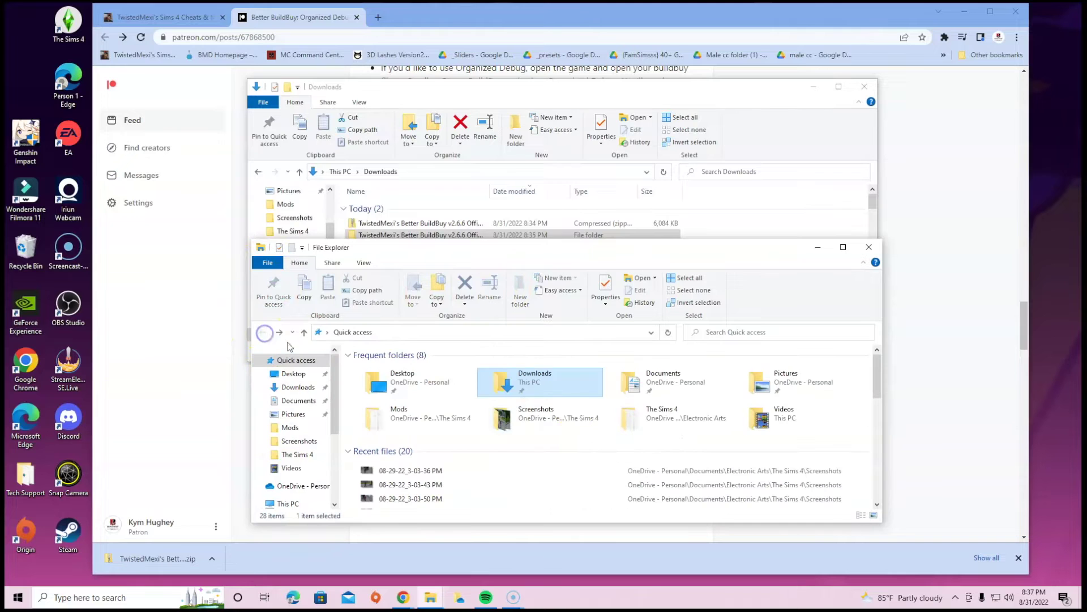
pyautogui.doubleClick(644, 368)
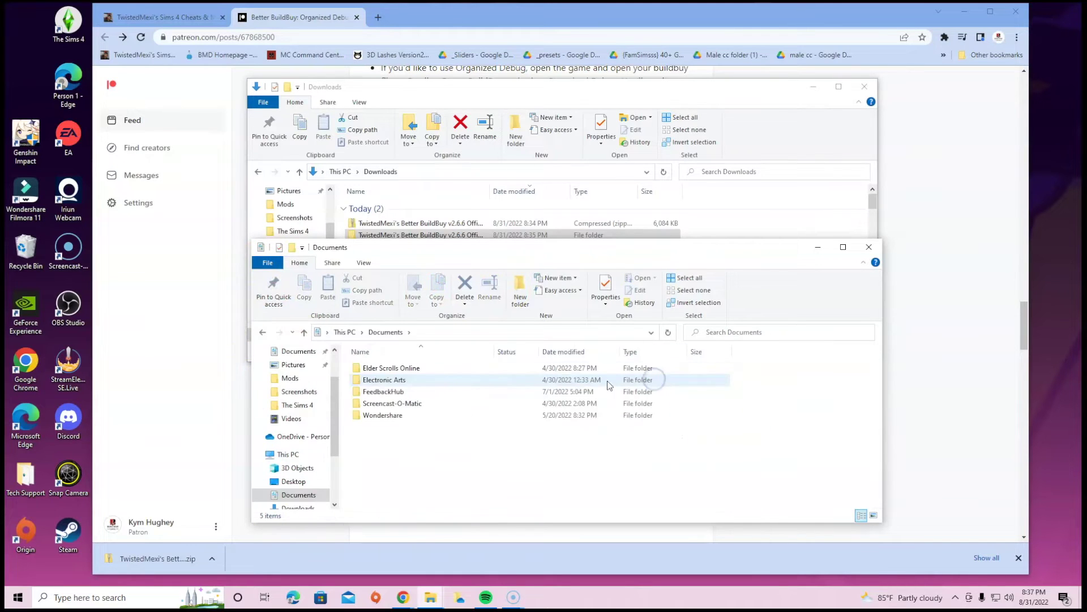
pyautogui.doubleClick(403, 379)
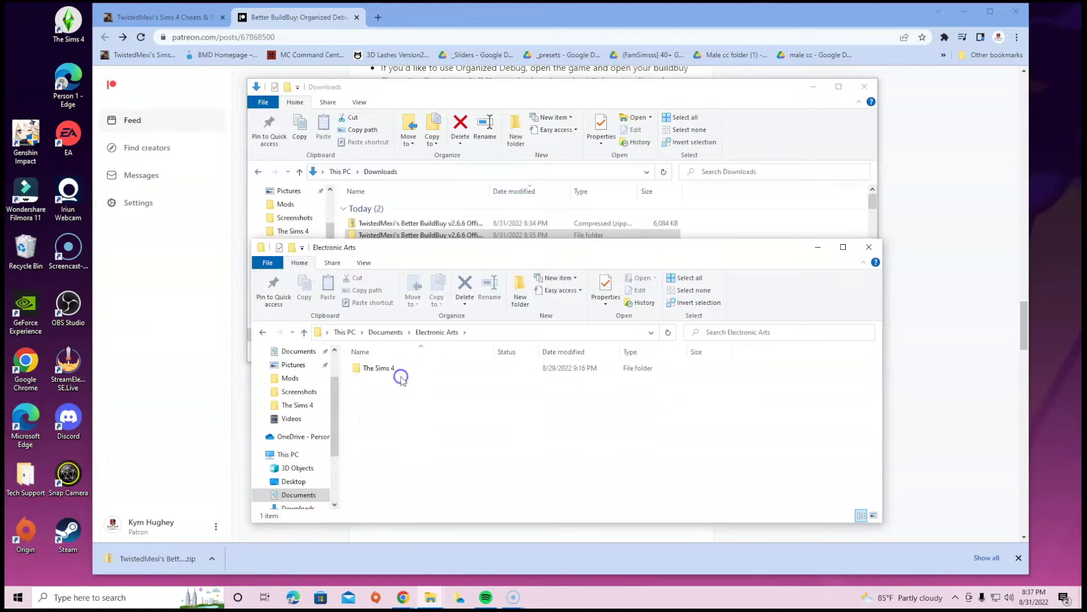
pyautogui.doubleClick(398, 370)
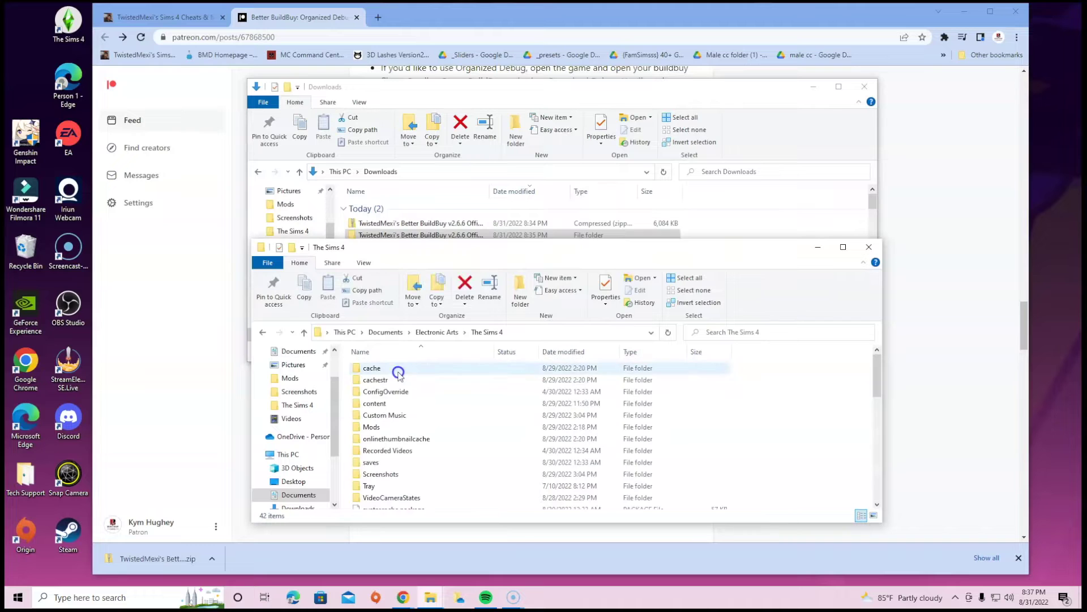
pyautogui.doubleClick(373, 428)
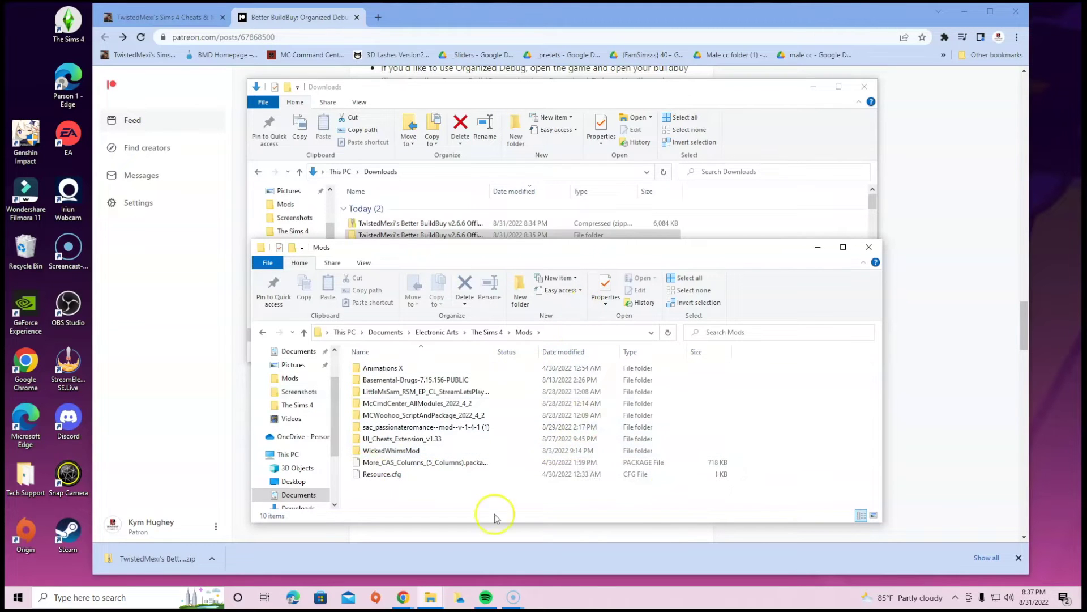
# - Move the Tmex-BetterBuildBuy folder from the extracted Better BuildBuy v2.6.6 Official folder in Downloads into the root of the Mods folder
pyautogui.moveTo(725, 250); pyautogui.dragTo(728, 294)
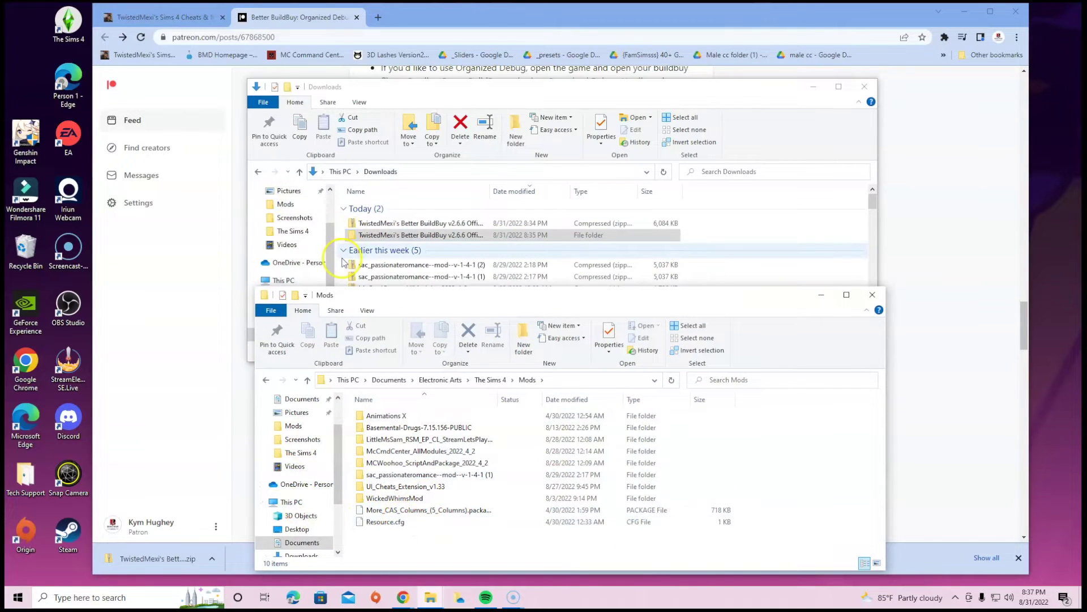
pyautogui.click(370, 236)
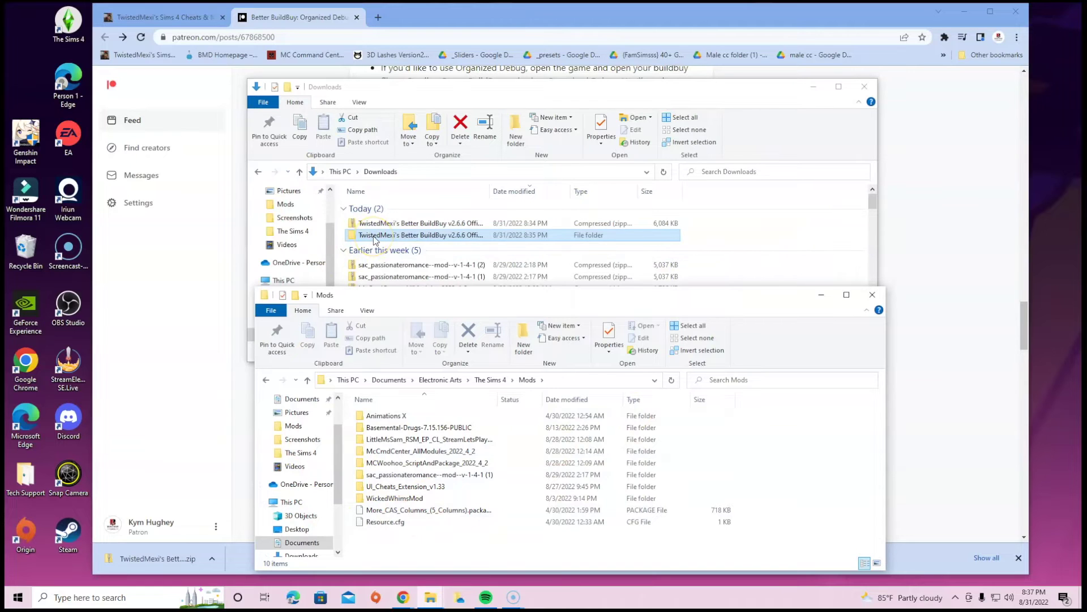
pyautogui.moveTo(373, 240); pyautogui.dragTo(396, 235)
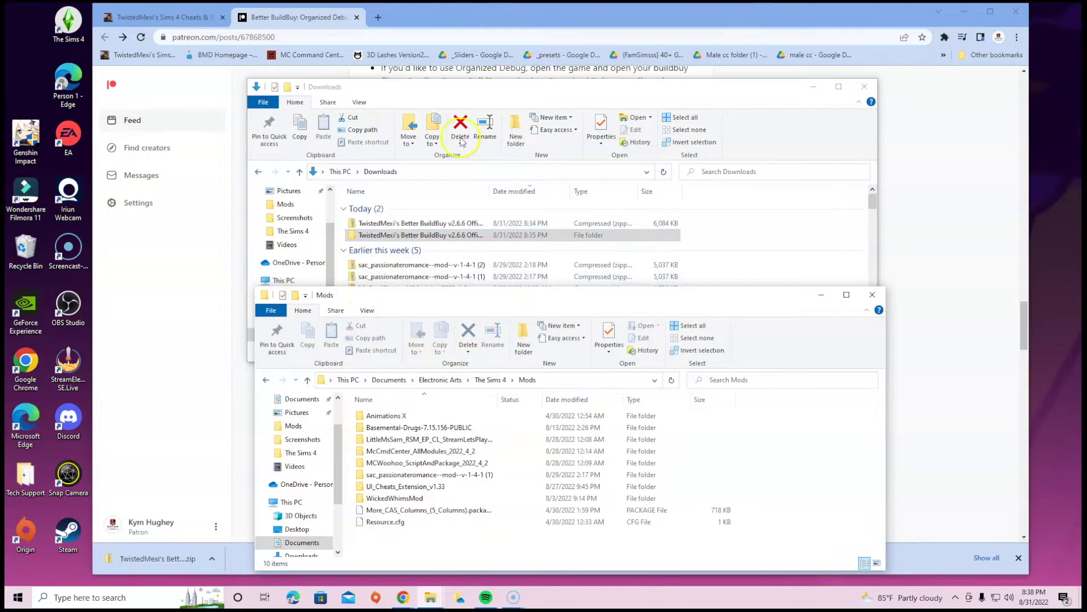
pyautogui.doubleClick(391, 235)
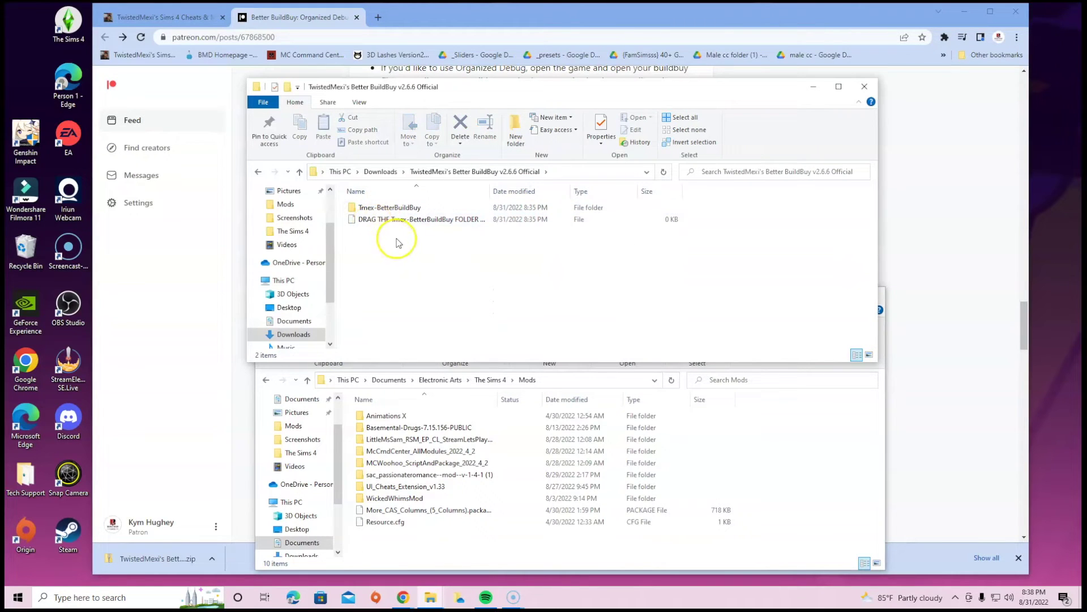
pyautogui.moveTo(494, 86); pyautogui.dragTo(485, 37)
pyautogui.click(388, 158)
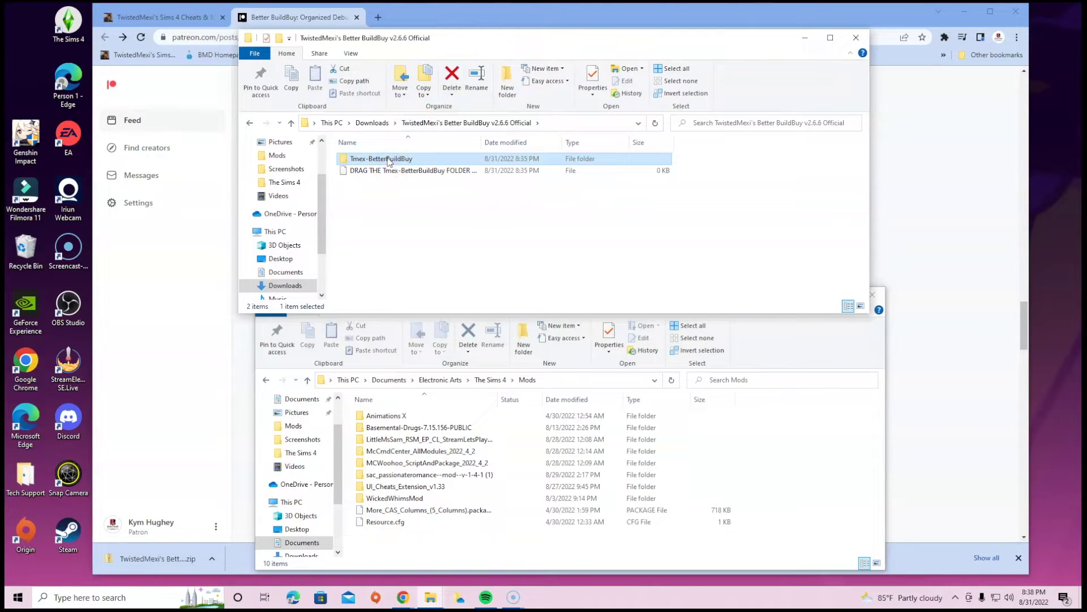
pyautogui.moveTo(388, 161); pyautogui.dragTo(421, 546)
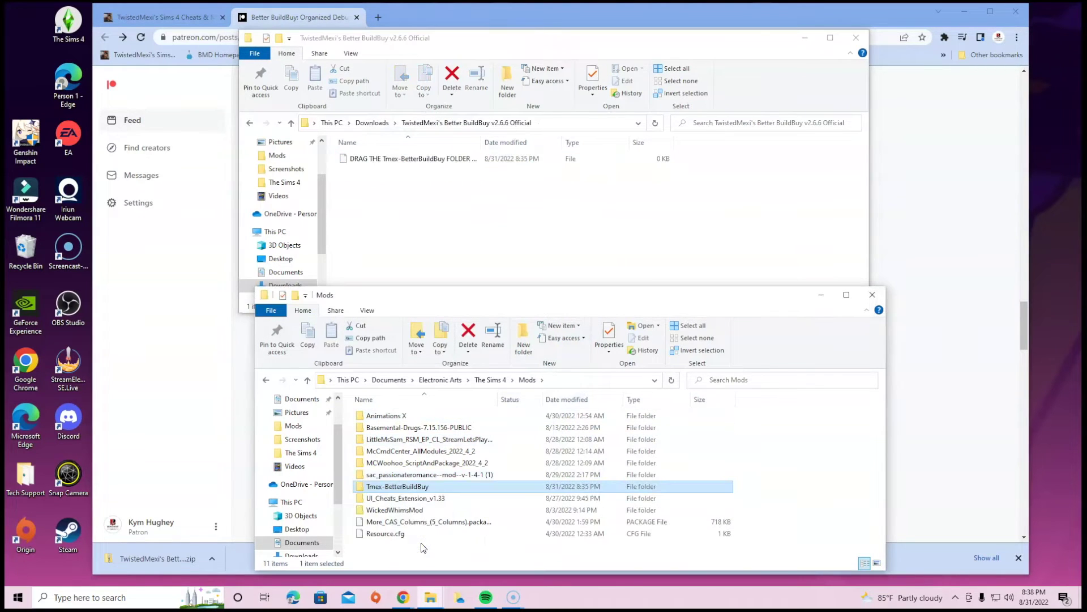
# - Check the files inside Tmex-BetterBuildBuy in Mods, return to Mods, and close the extracted download's window
pyautogui.click(398, 488)
pyautogui.doubleClick(398, 488)
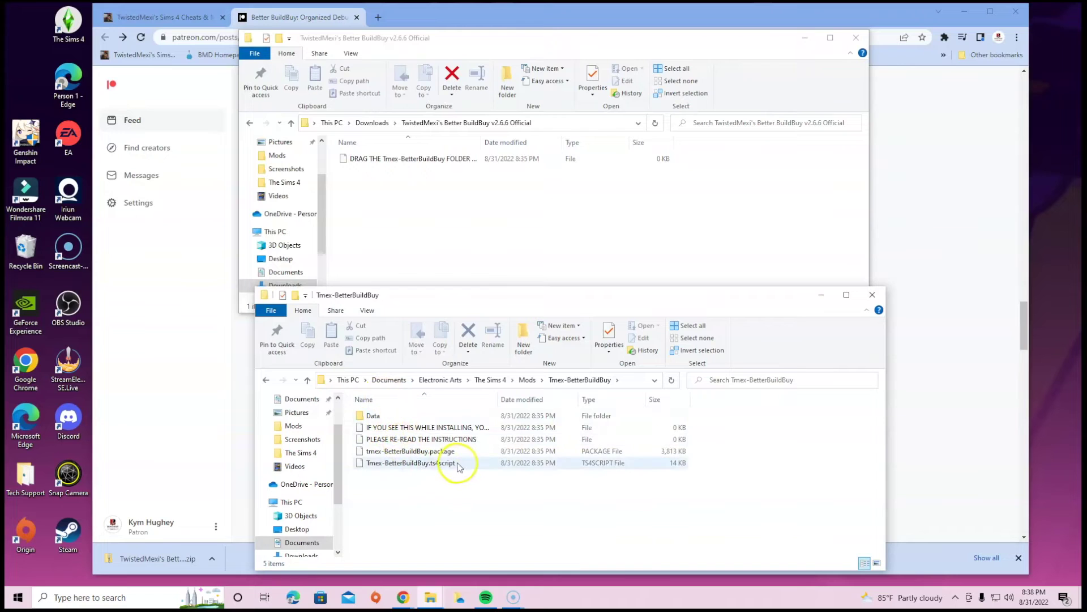
pyautogui.click(266, 379)
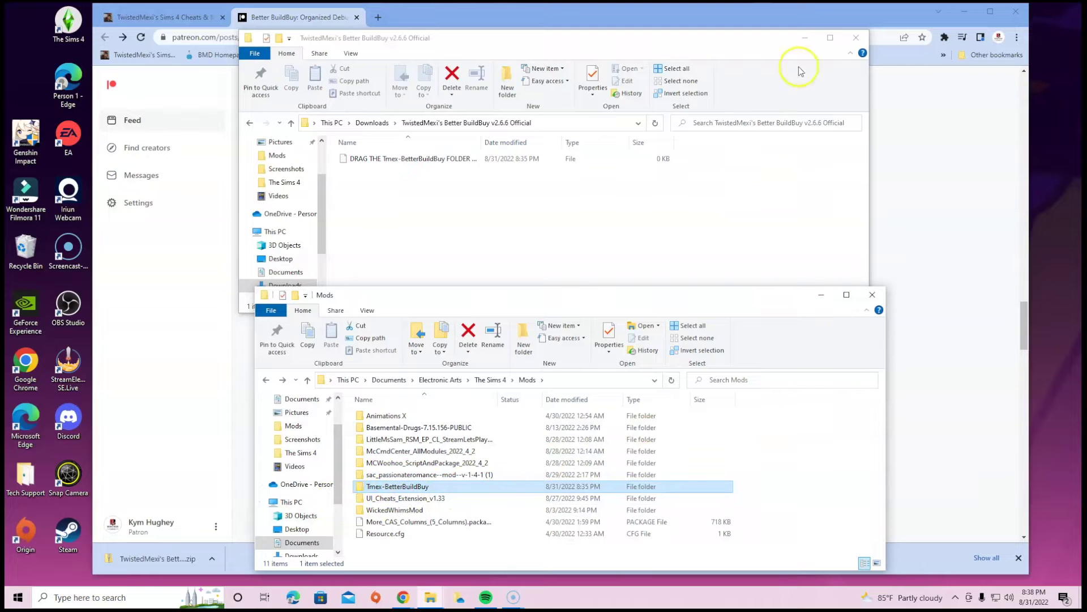
pyautogui.click(856, 38)
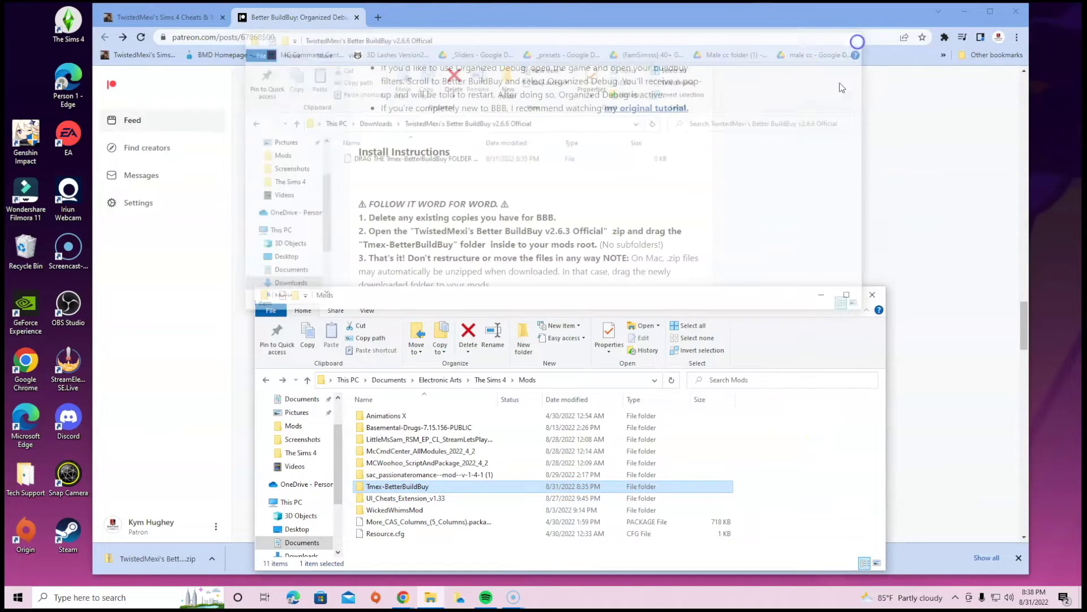
# - Delete localthumbcache.package from The Sims 4 folder and close the File Explorer window
pyautogui.moveTo(743, 300); pyautogui.dragTo(750, 164)
pyautogui.click(273, 244)
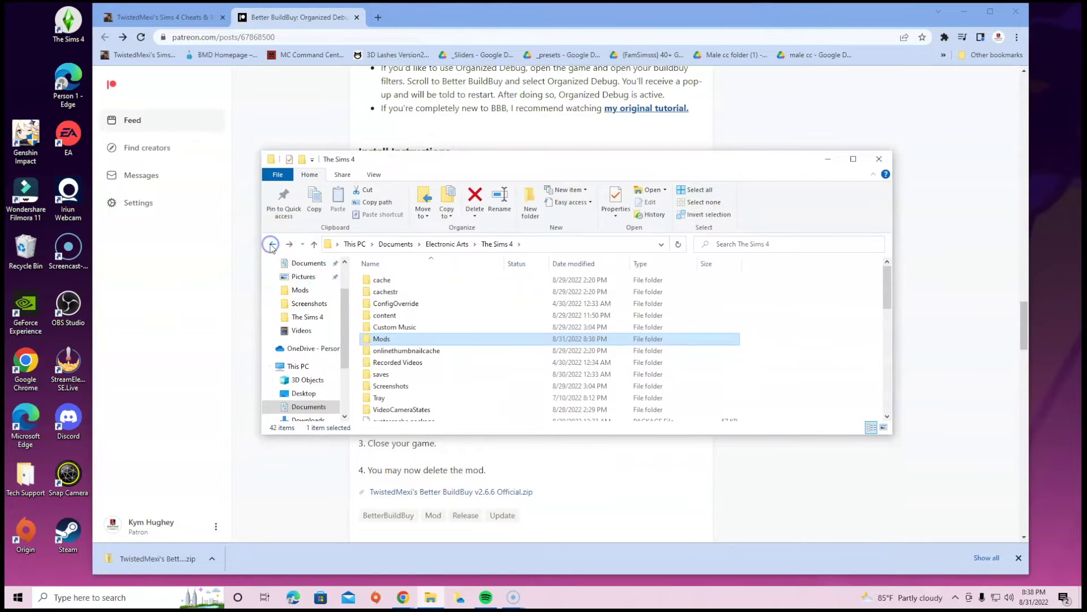
pyautogui.scroll(-2, 514, 352)
pyautogui.scroll(-6, 514, 352)
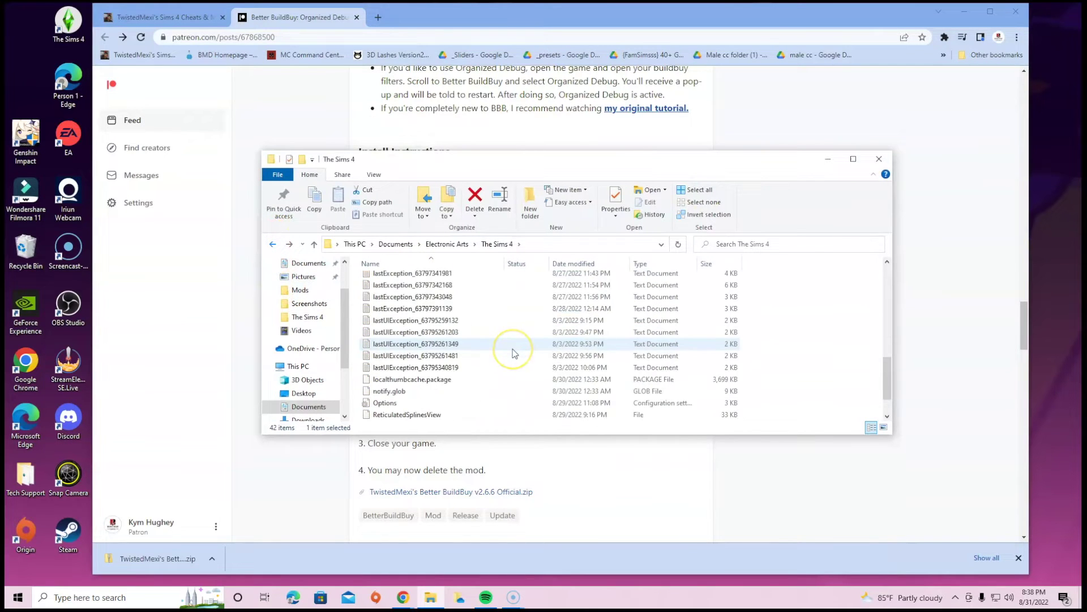
pyautogui.click(445, 384)
pyautogui.rightClick(444, 385)
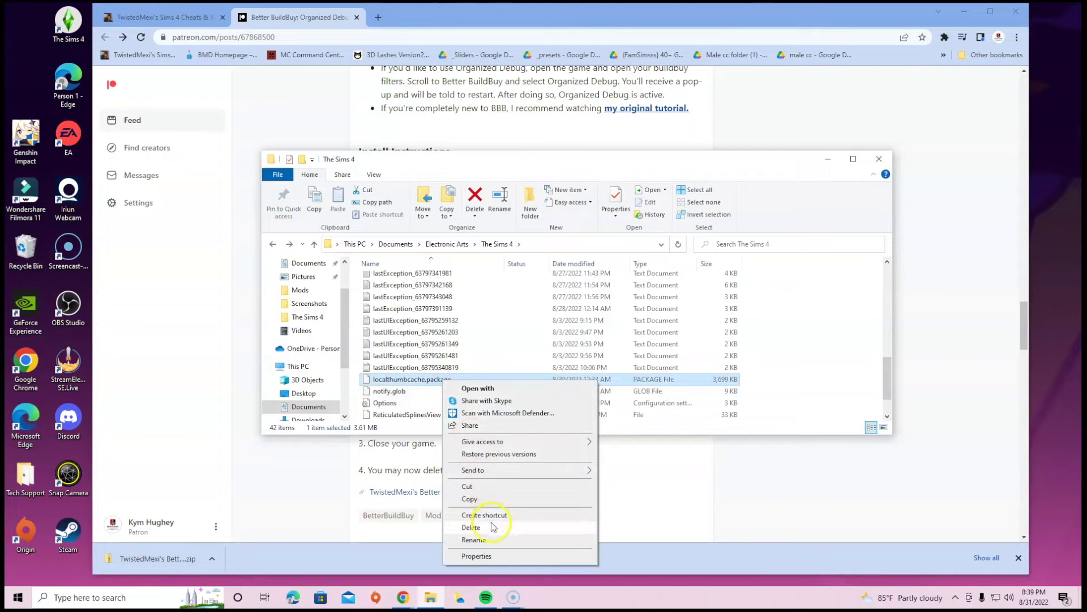
pyautogui.click(471, 527)
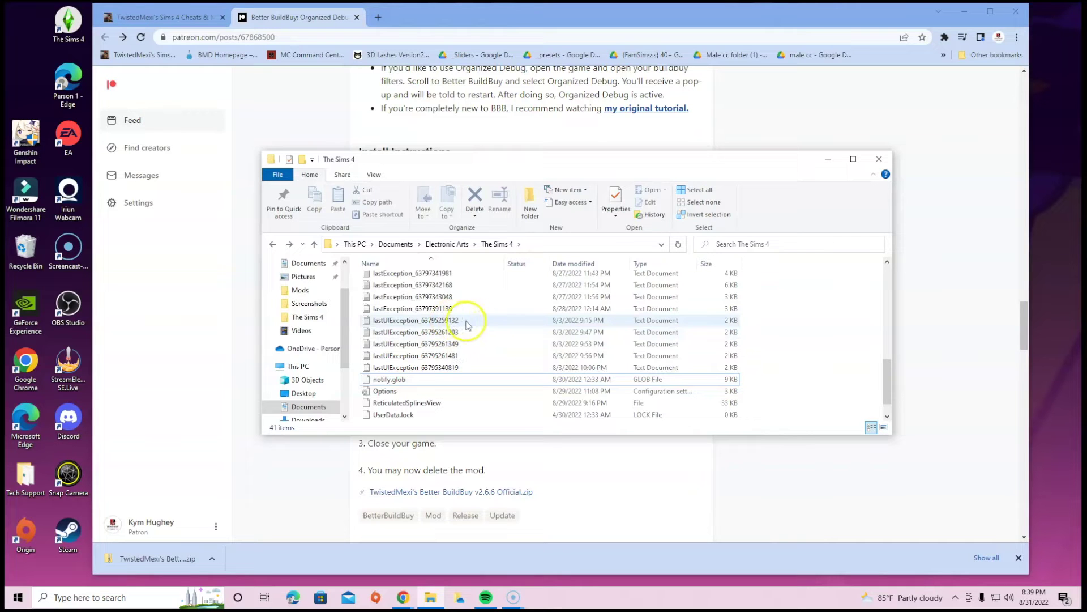
pyautogui.scroll(9, 468, 325)
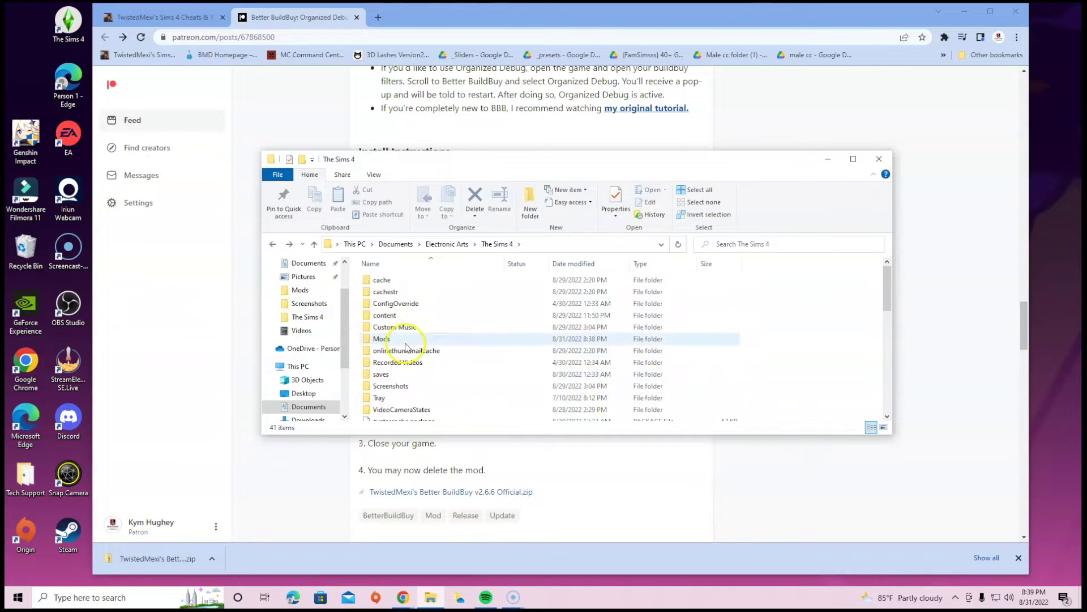
pyautogui.click(878, 159)
# - Switch to Origin, launch The Sims 4 and dismiss the Mods Disabled notice
pyautogui.click(375, 597)
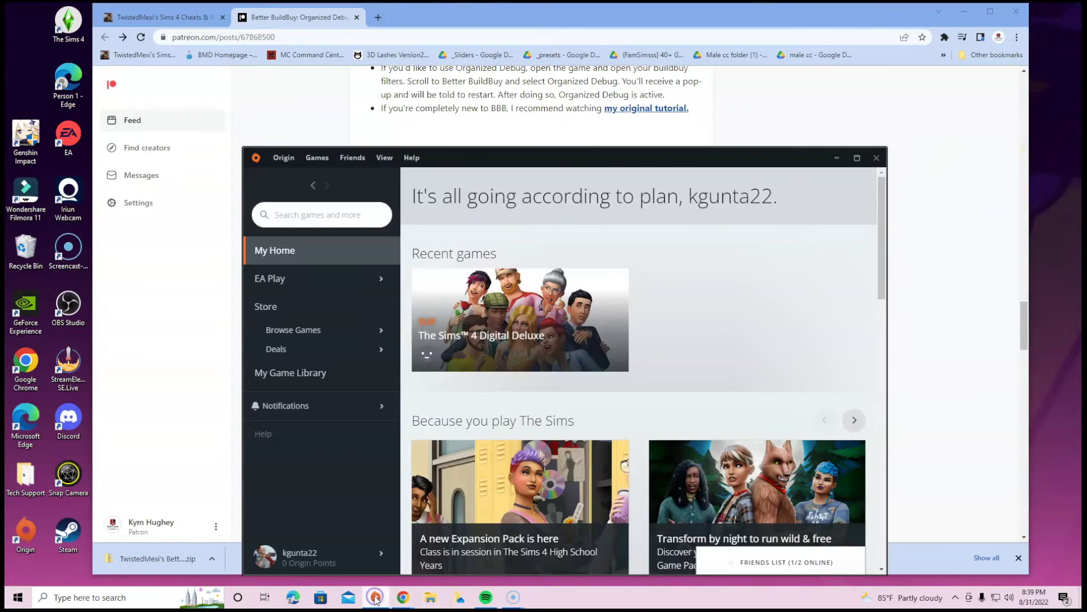
pyautogui.click(922, 317)
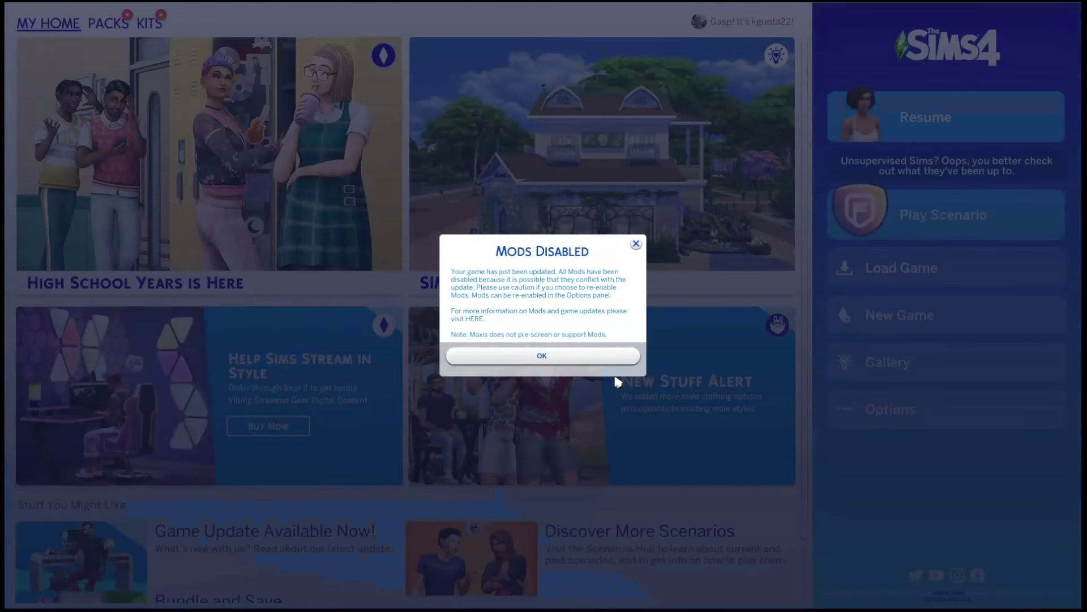
pyautogui.click(616, 369)
pyautogui.click(542, 357)
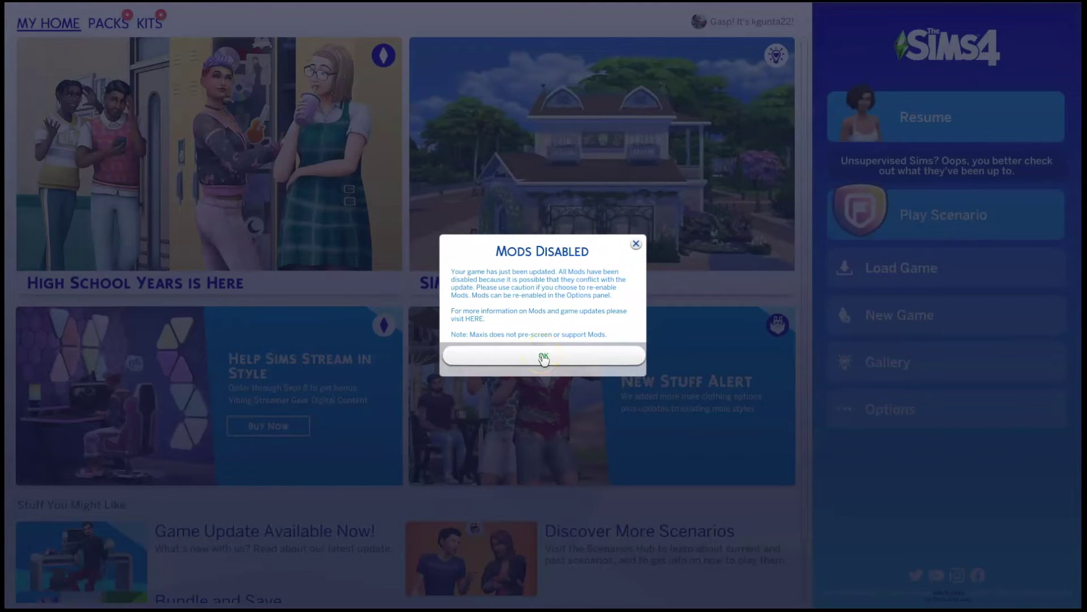
pyautogui.click(543, 356)
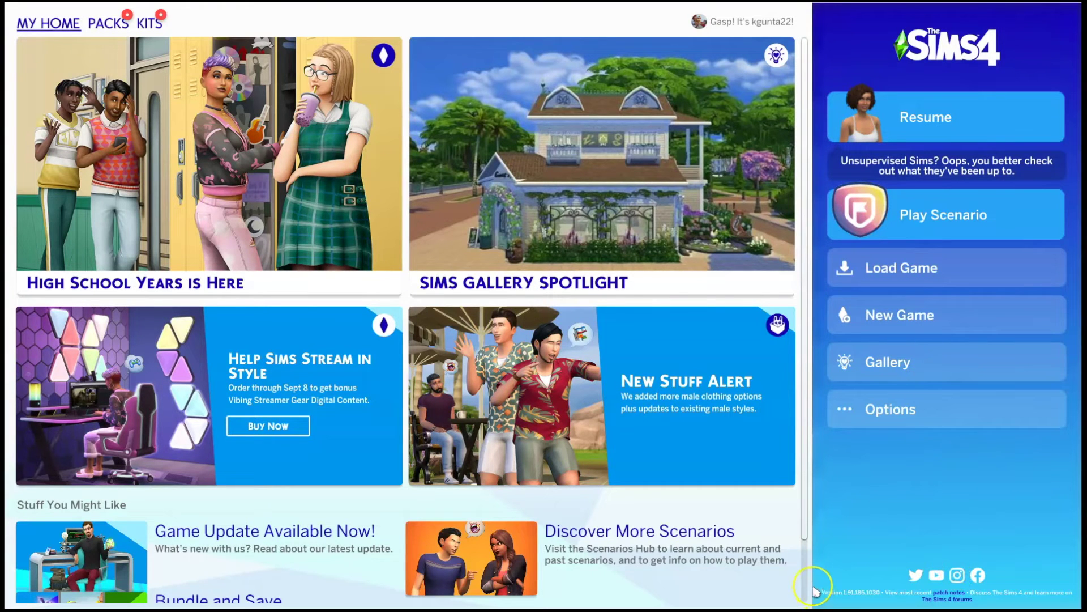
# - Switch from The Sims 4 main menu back to the Windows desktop
pyautogui.press('super')
pyautogui.click(604, 587)
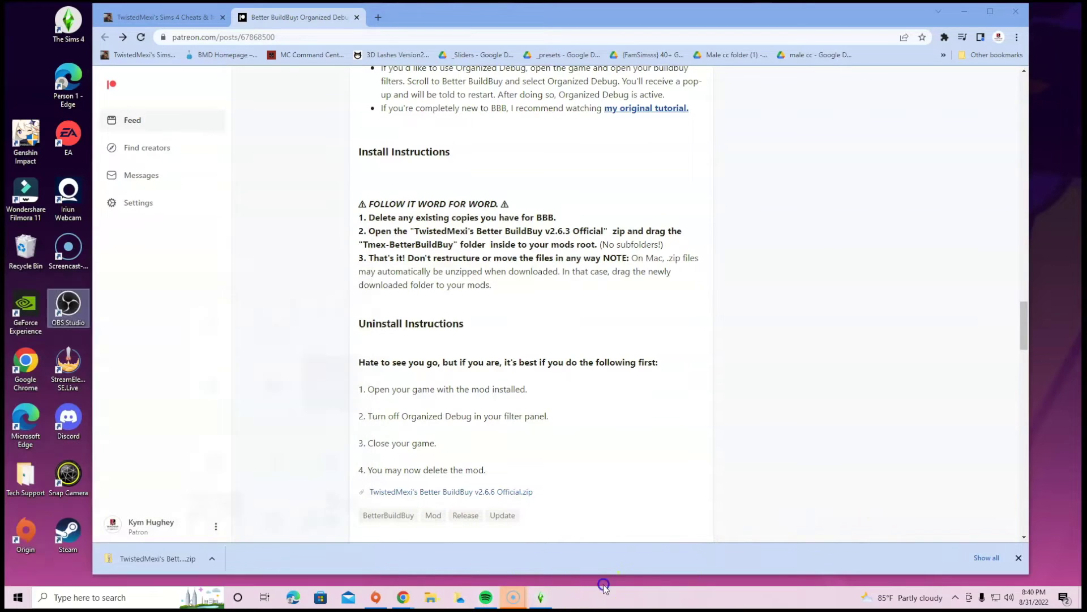
# - Switch back to The Sims 4 and exit the game to the desktop, confirming the exit
pyautogui.click(544, 600)
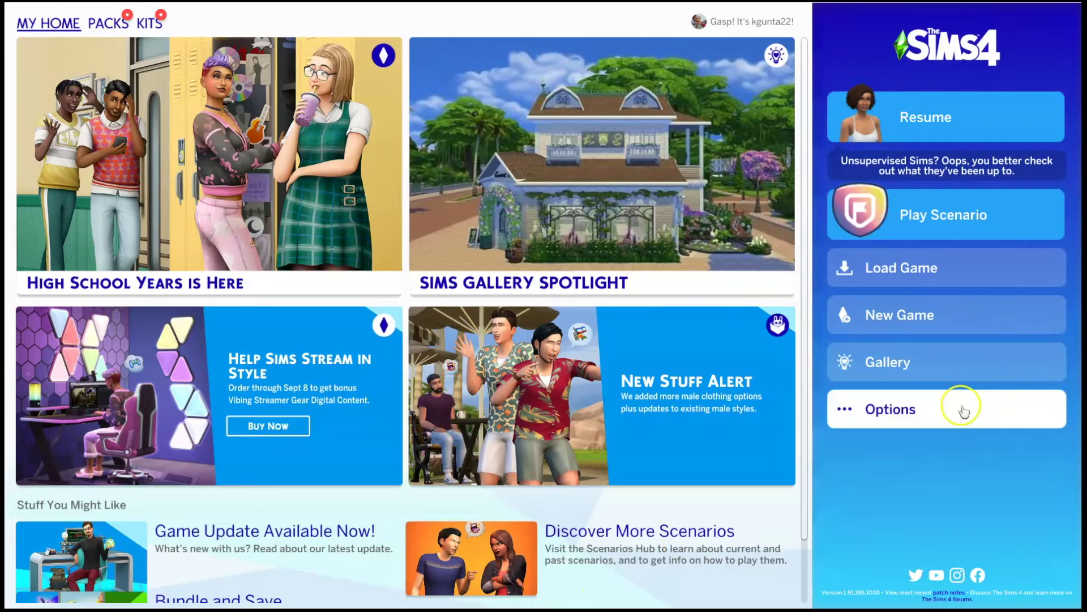
pyautogui.click(960, 408)
pyautogui.click(552, 437)
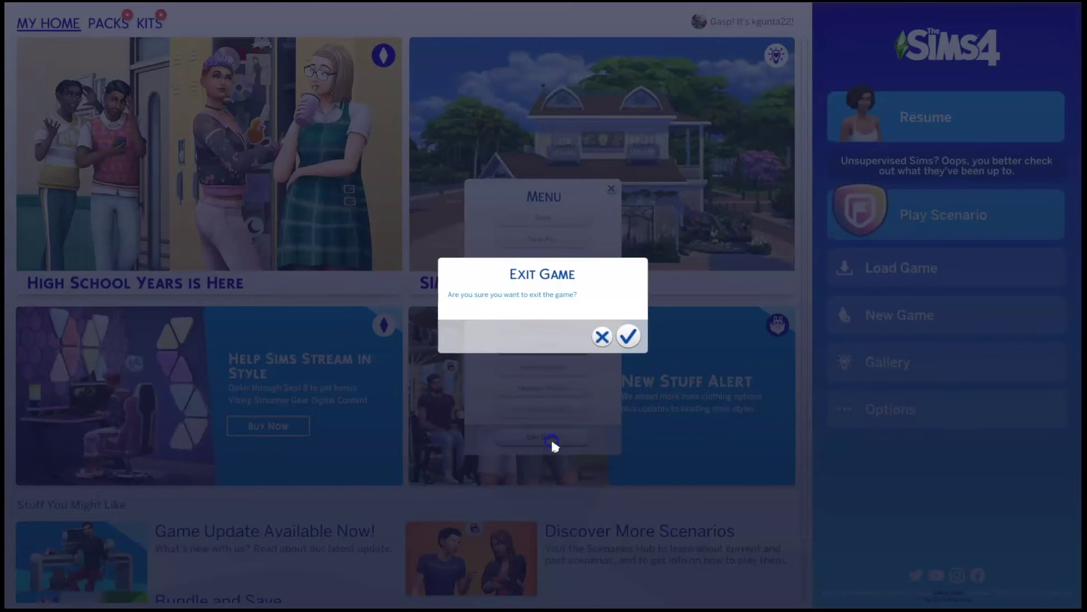
pyautogui.click(626, 334)
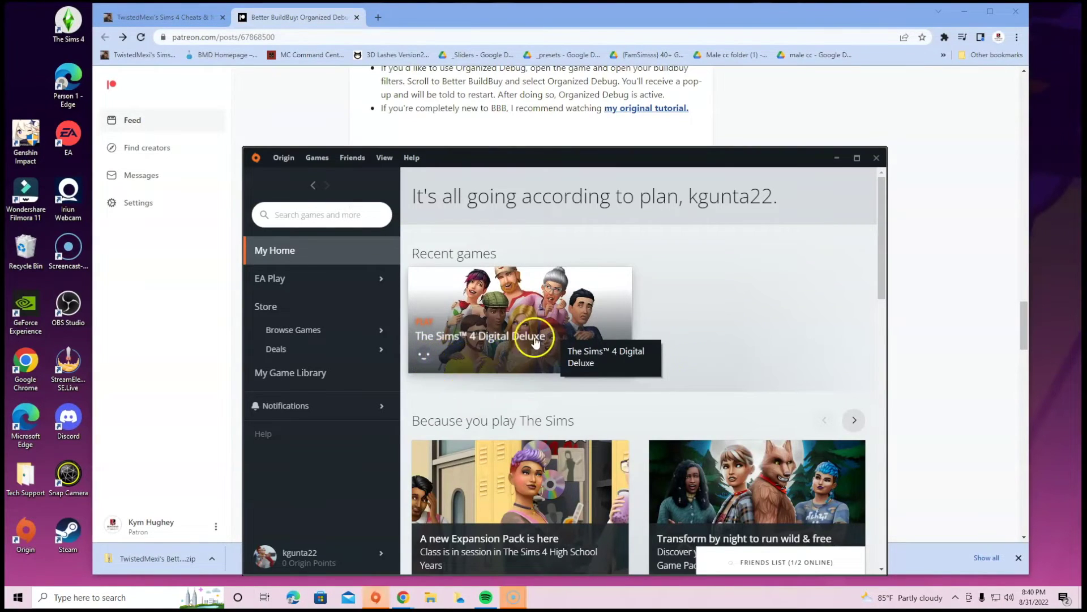
# - Minimize the browser and Origin windows to clear the desktop
pyautogui.click(357, 553)
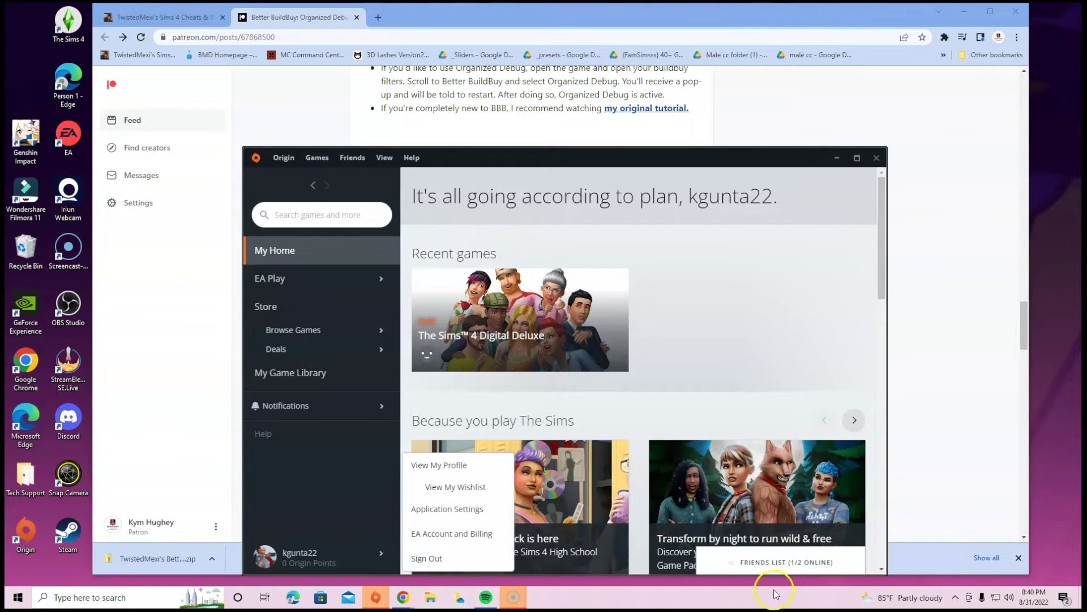
pyautogui.click(965, 11)
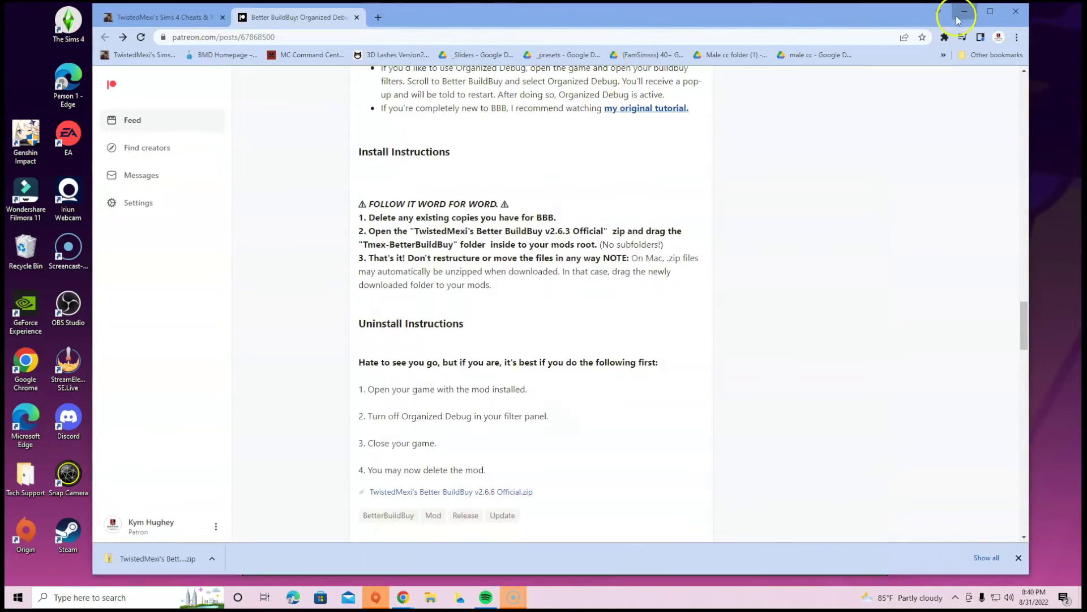
pyautogui.click(346, 406)
pyautogui.click(836, 158)
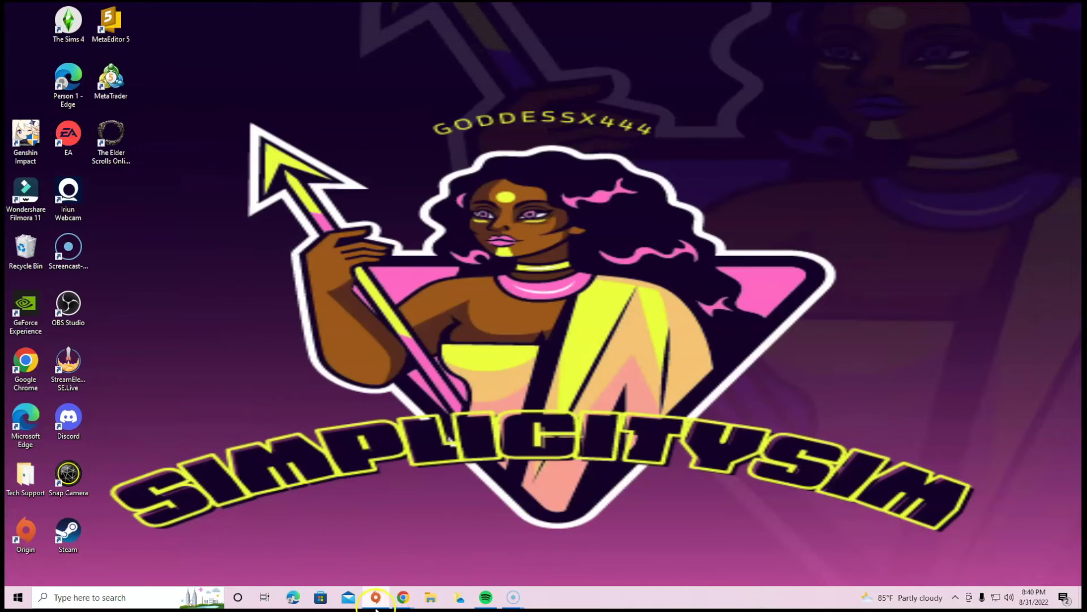
# - Move the Mods folder from The Sims 4 folder in Documents > Electronic Arts onto the desktop and close File Explorer
pyautogui.click(440, 599)
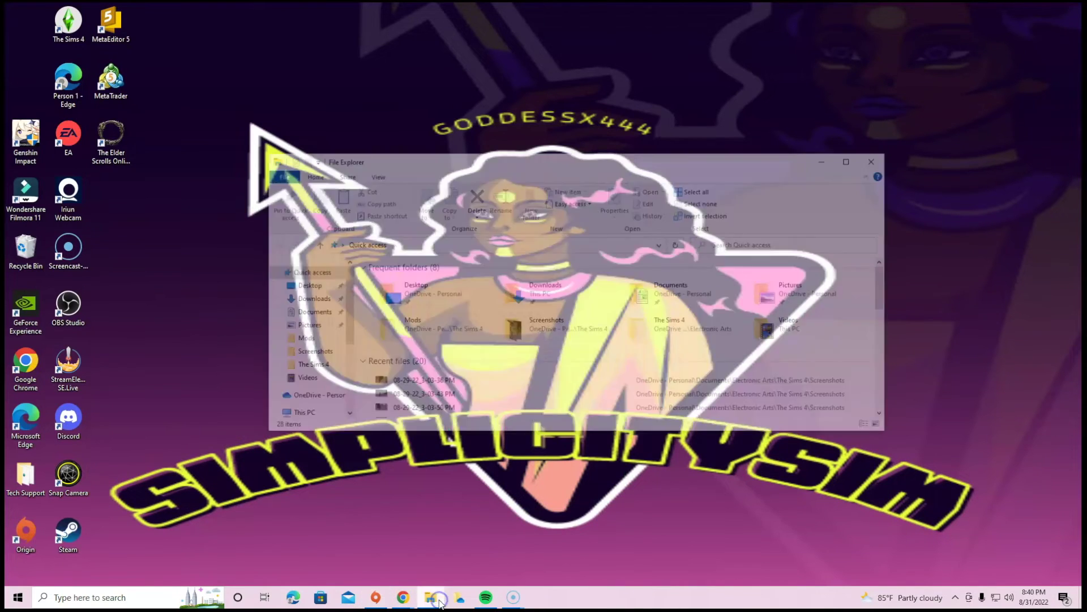
pyautogui.doubleClick(657, 293)
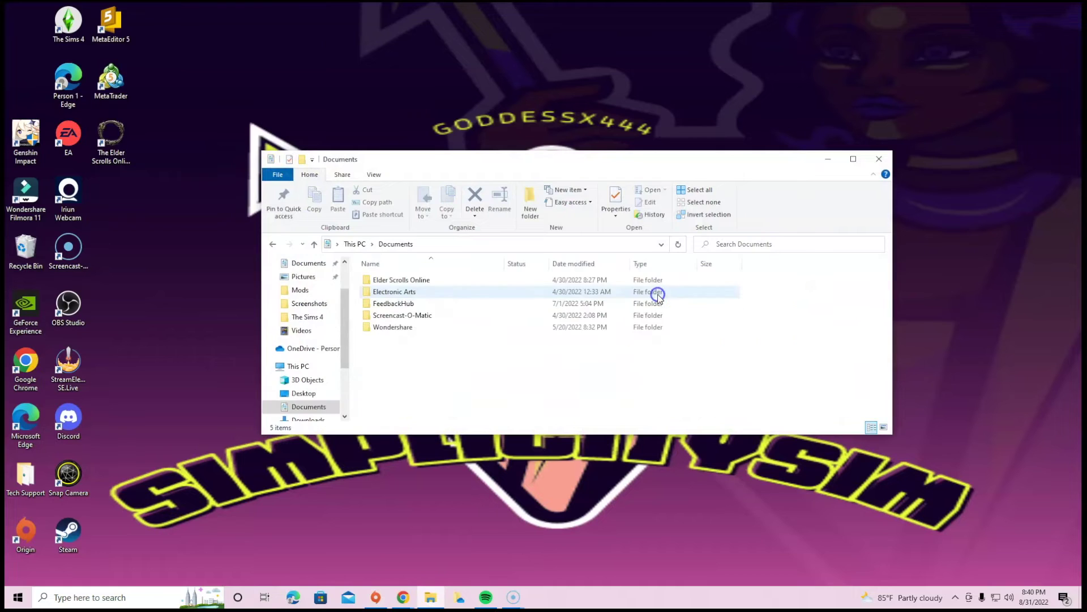
pyautogui.doubleClick(399, 291)
pyautogui.click(405, 283)
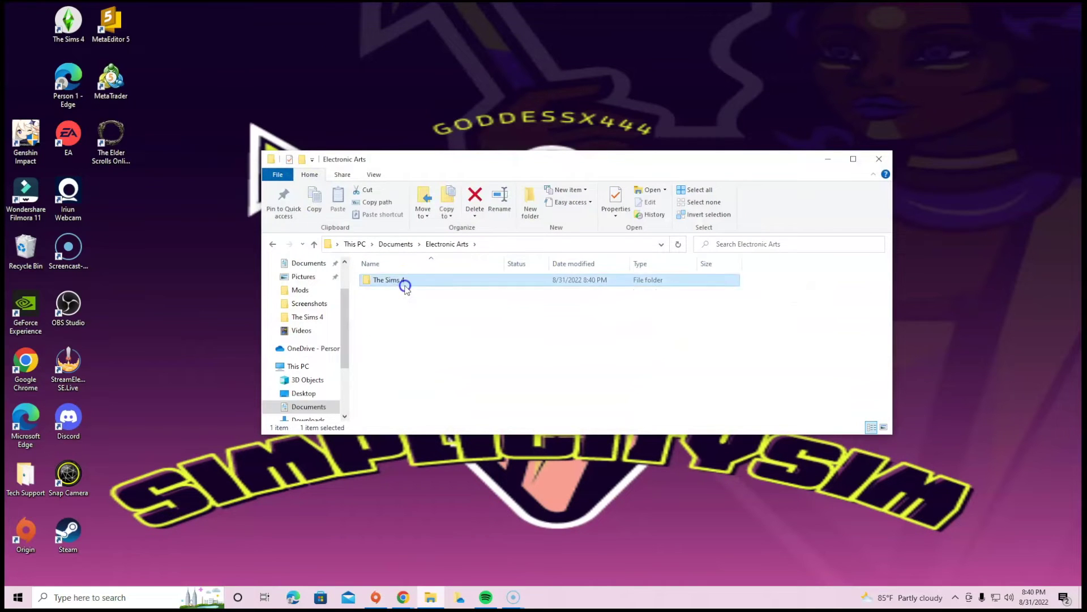
pyautogui.moveTo(393, 342)
pyautogui.mouseDown()
pyautogui.moveTo(279, 254)
pyautogui.moveTo(311, 77)
pyautogui.moveTo(417, 359)
pyautogui.moveTo(396, 338)
pyautogui.mouseUp()
pyautogui.moveTo(397, 340); pyautogui.dragTo(321, 113)
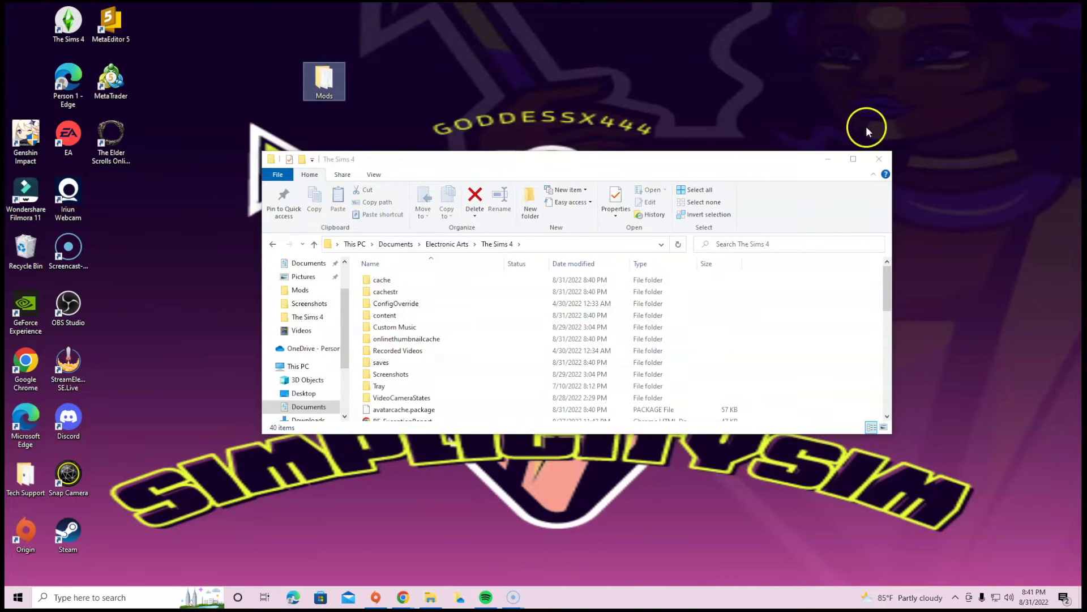
pyautogui.click(879, 159)
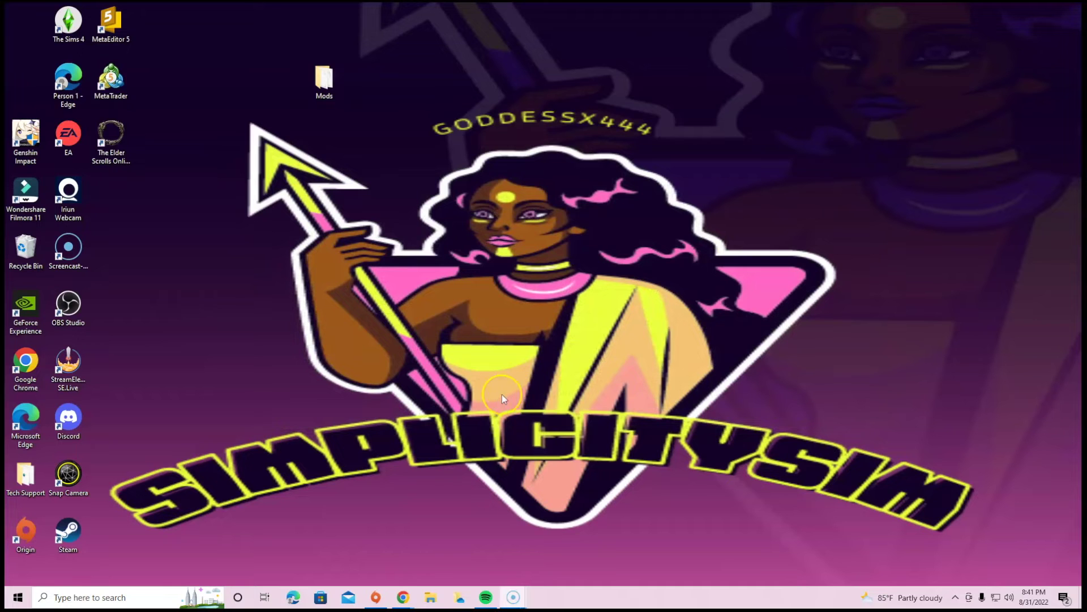
# - Switch to Origin and turn off Automatic game updates and Automatically update Origin in the application settings
pyautogui.click(375, 597)
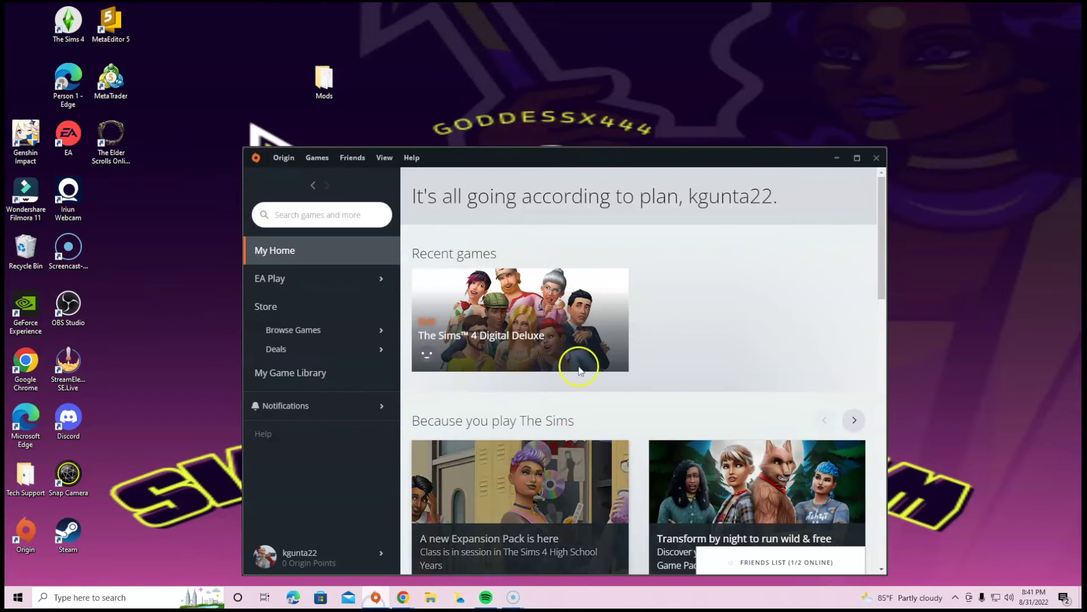
pyautogui.scroll(-2, 362, 425)
pyautogui.click(327, 558)
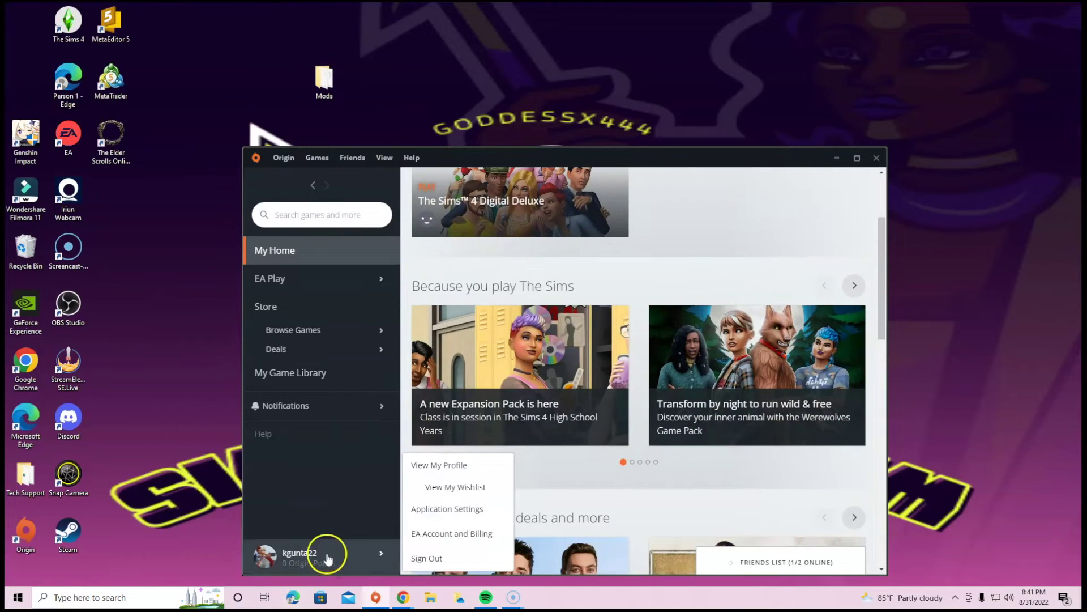
pyautogui.moveTo(373, 384)
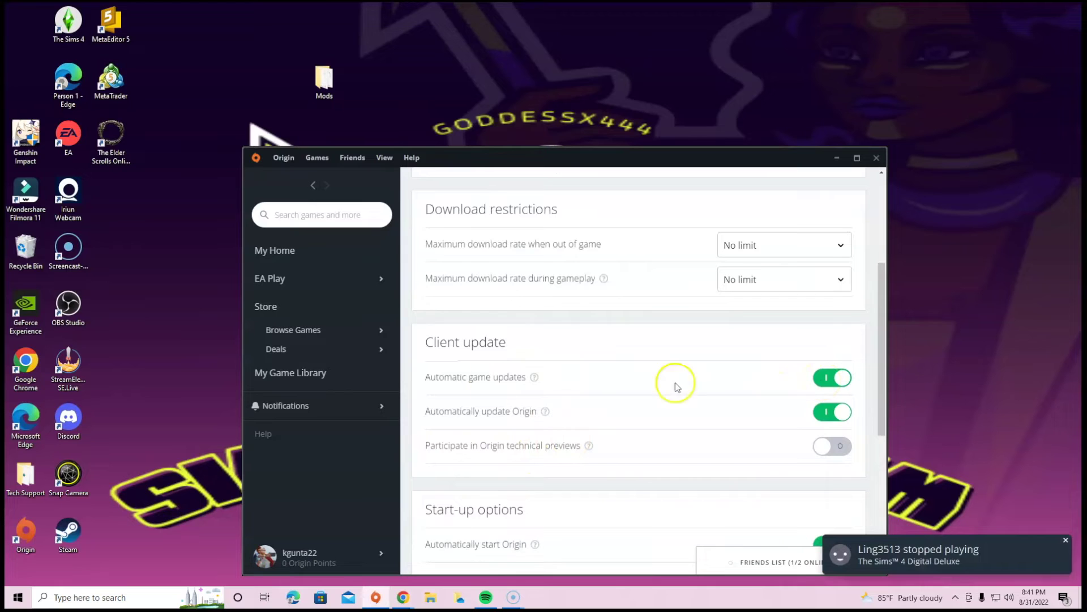
pyautogui.moveTo(537, 378)
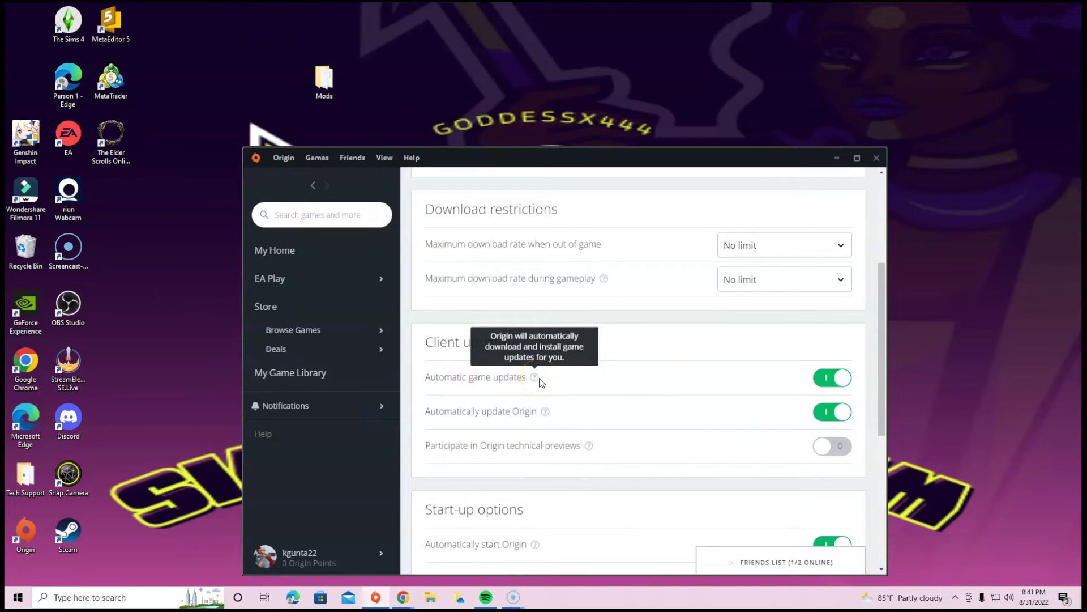
pyautogui.click(837, 378)
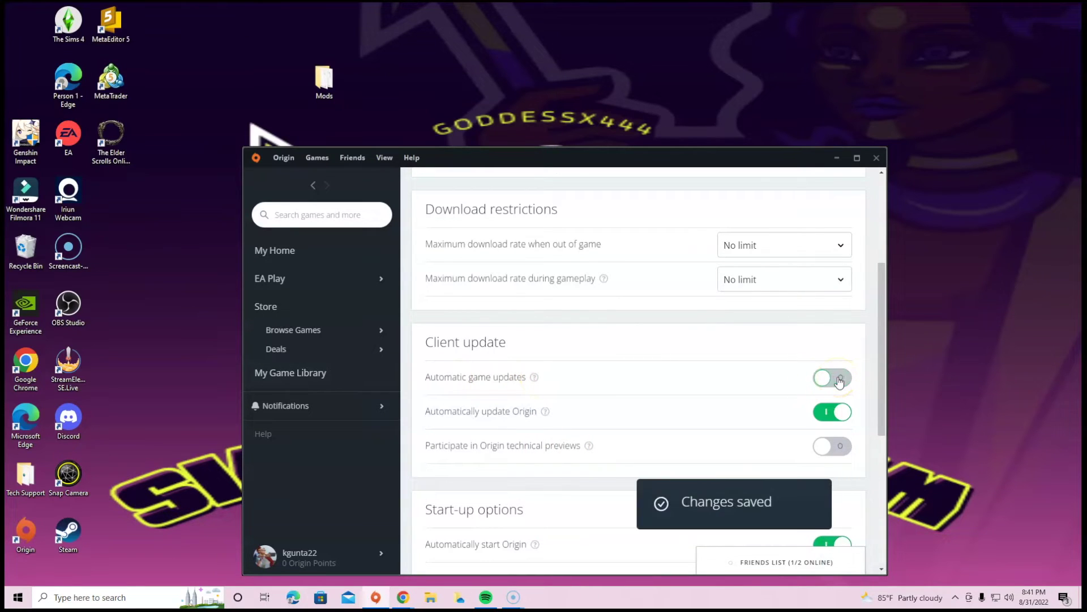
pyautogui.click(323, 403)
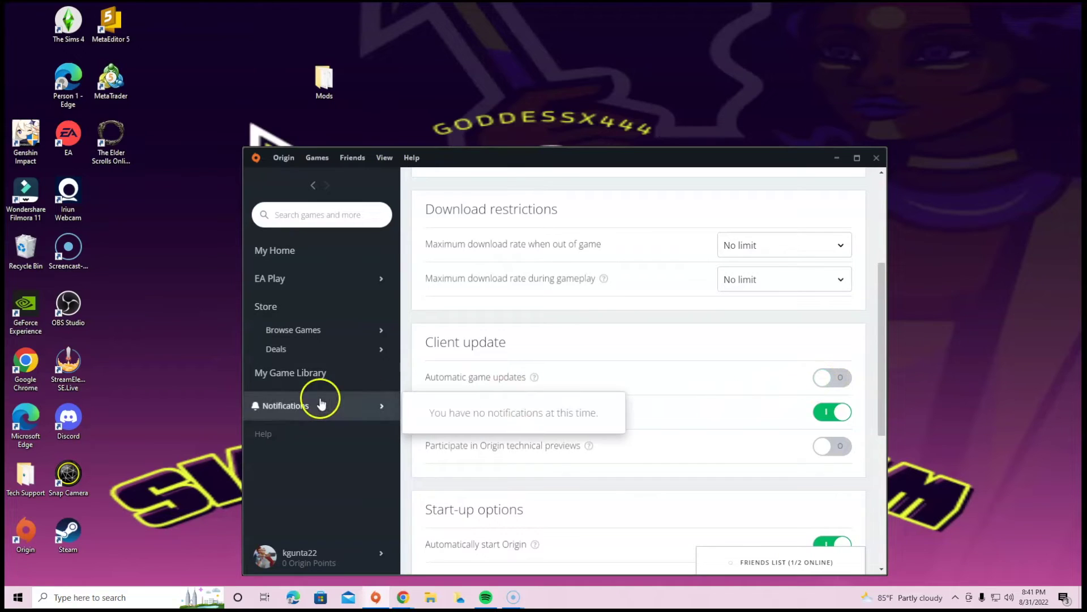
pyautogui.click(866, 339)
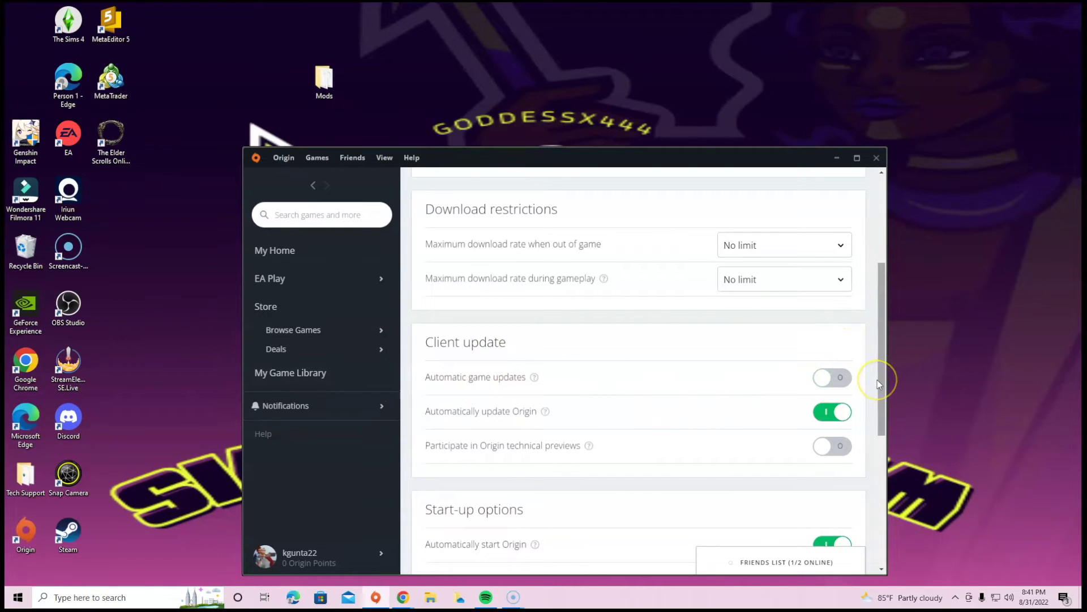
pyautogui.click(832, 410)
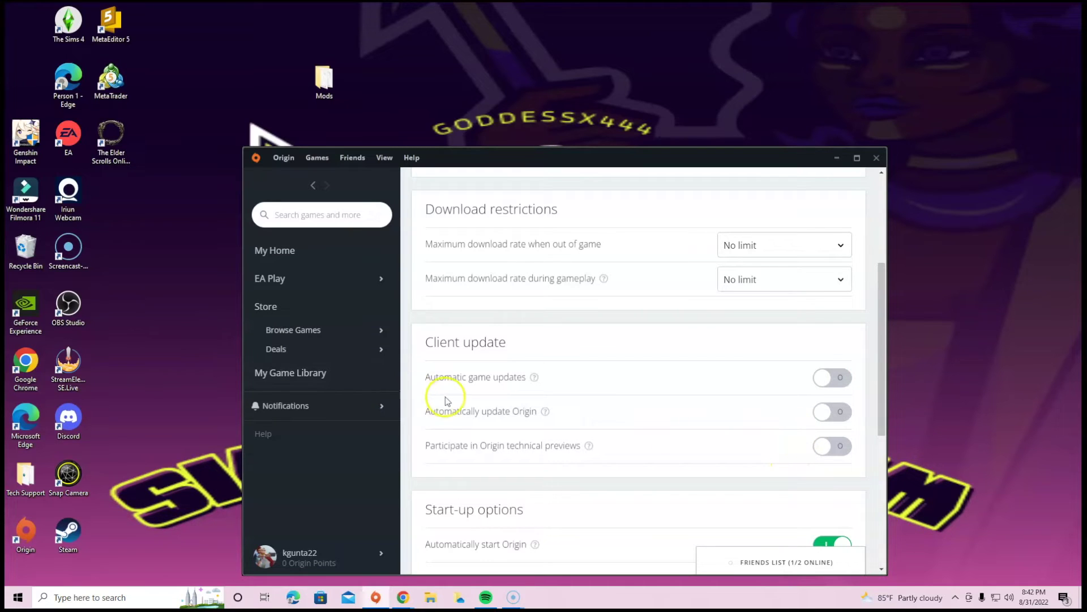
# - Return to Origin's home page, launch The Sims 4 and resume the saved game
pyautogui.click(363, 378)
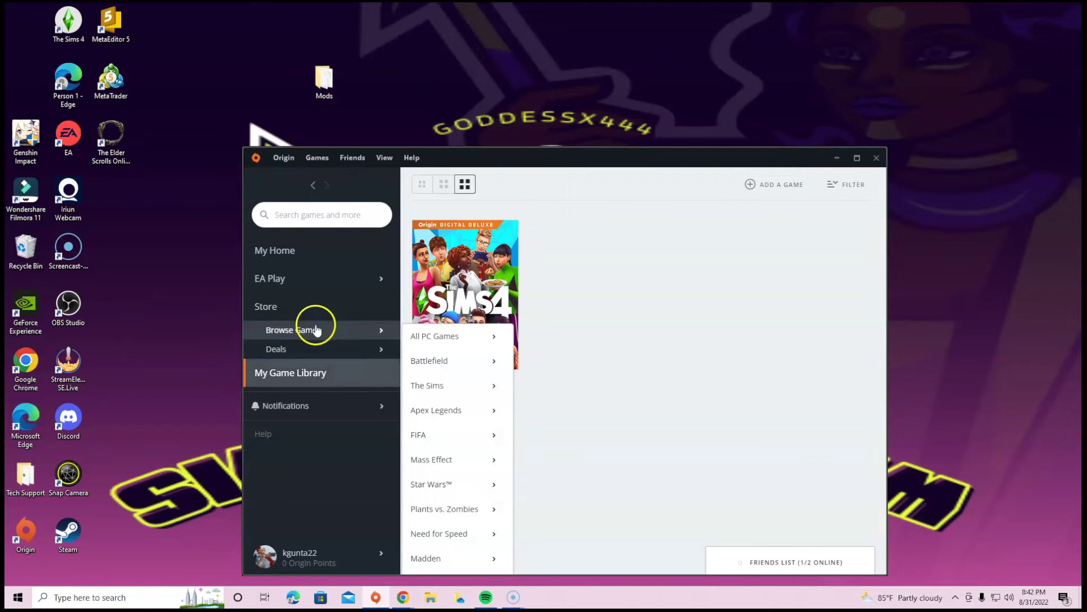
pyautogui.moveTo(387, 285)
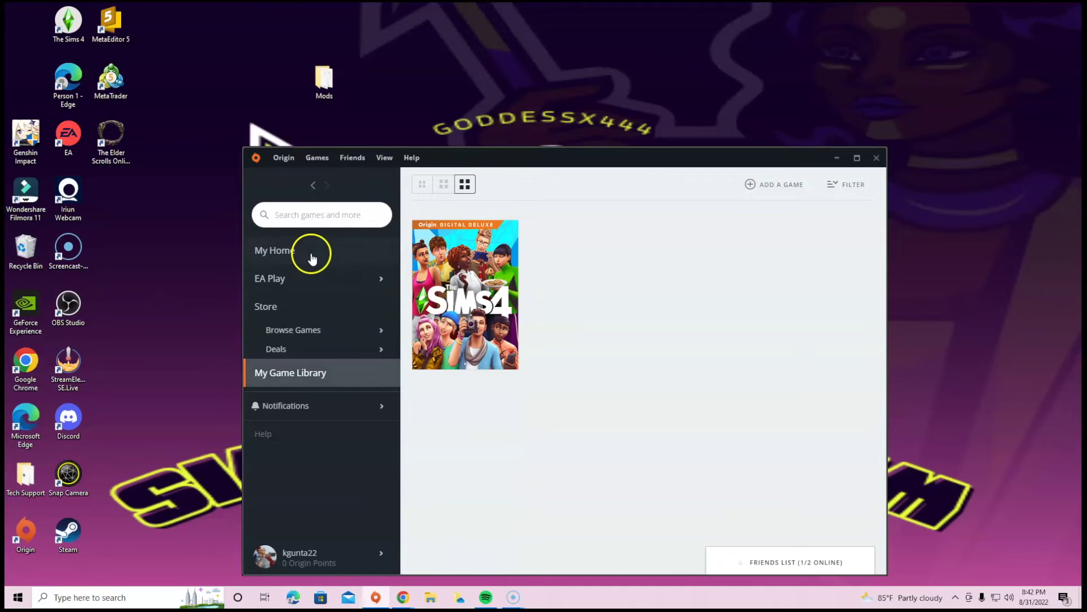
pyautogui.click(342, 258)
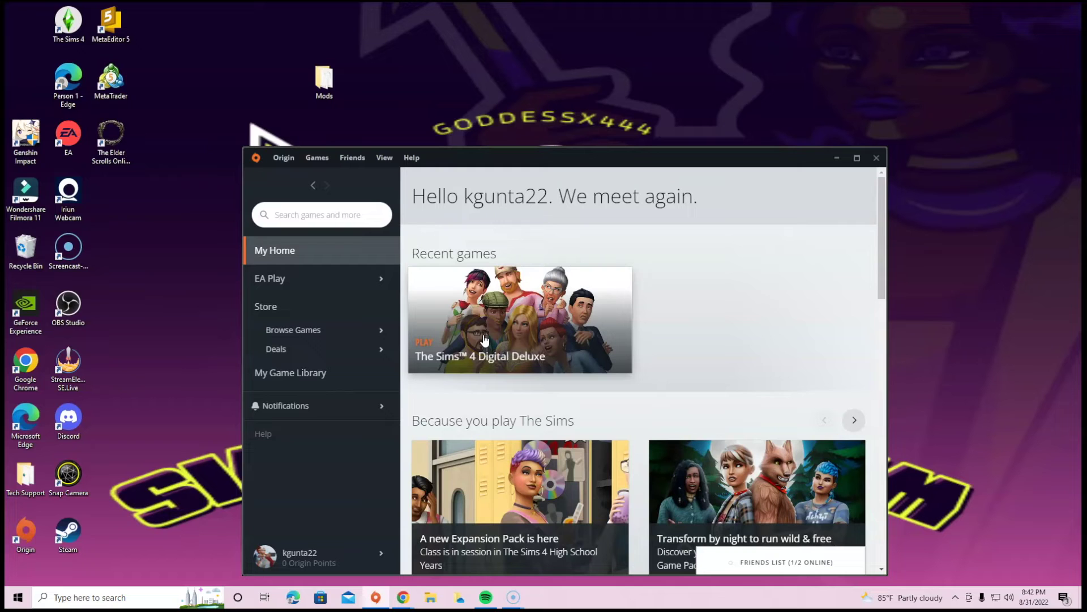
pyautogui.click(665, 366)
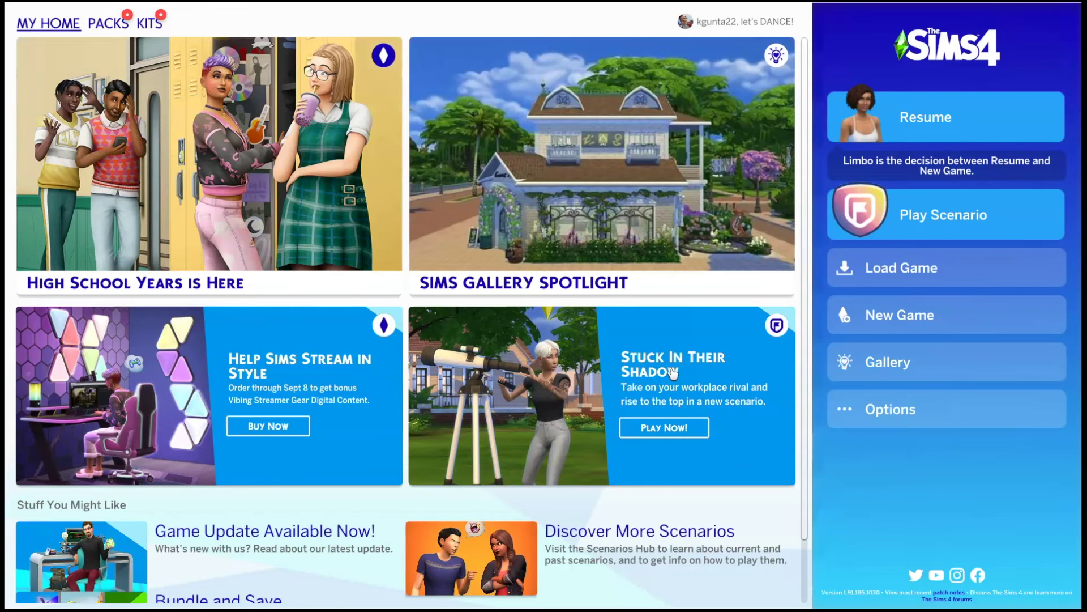
pyautogui.click(986, 126)
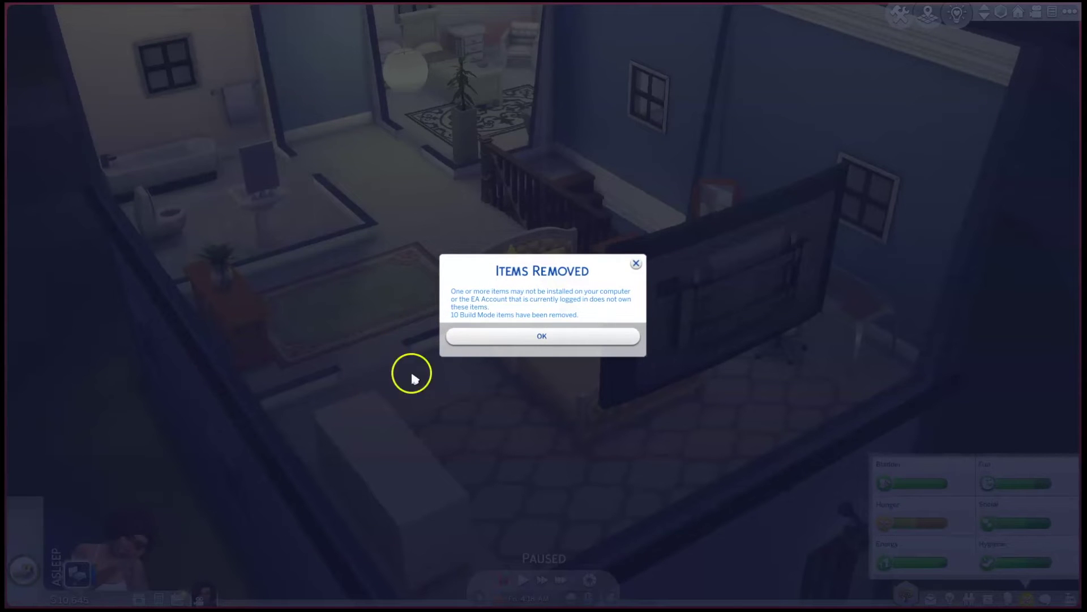
# - Dismiss the Items Removed notice and pause the game
pyautogui.click(544, 335)
pyautogui.click(543, 334)
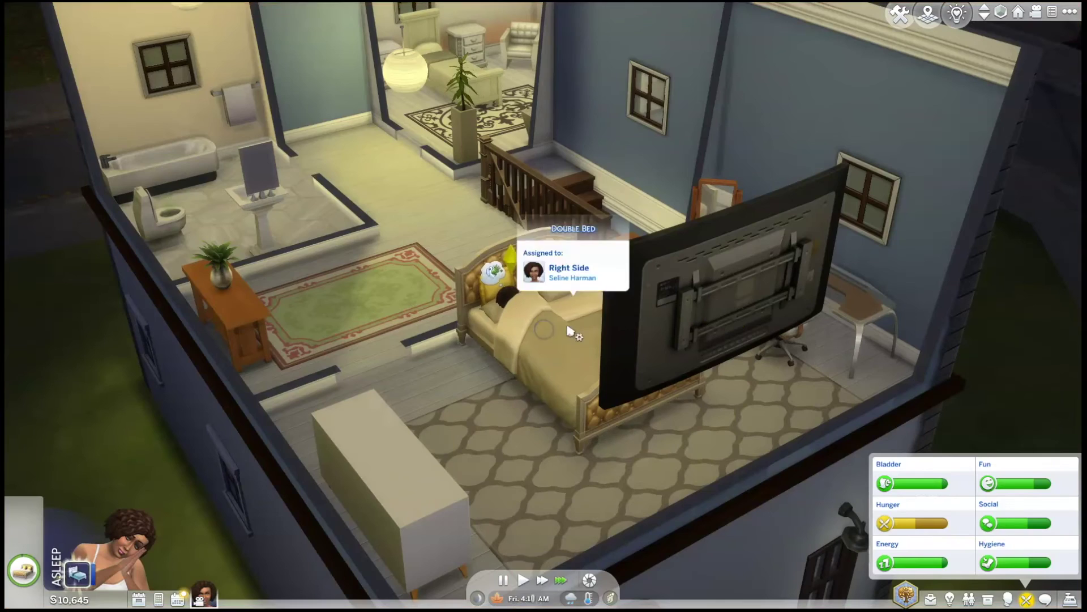
pyautogui.click(503, 577)
pyautogui.click(813, 383)
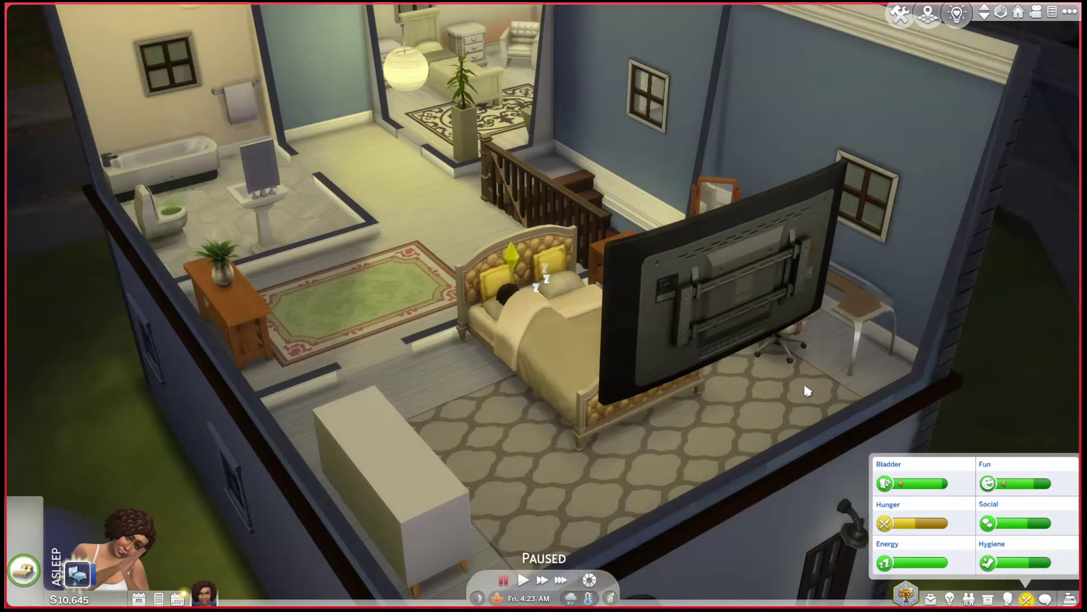
pyautogui.scroll(1, 817, 4)
pyautogui.scroll(-1, 823, 9)
# - Exit to the main menu without saving and dismiss the Notification Wall Full notice
pyautogui.click(1070, 11)
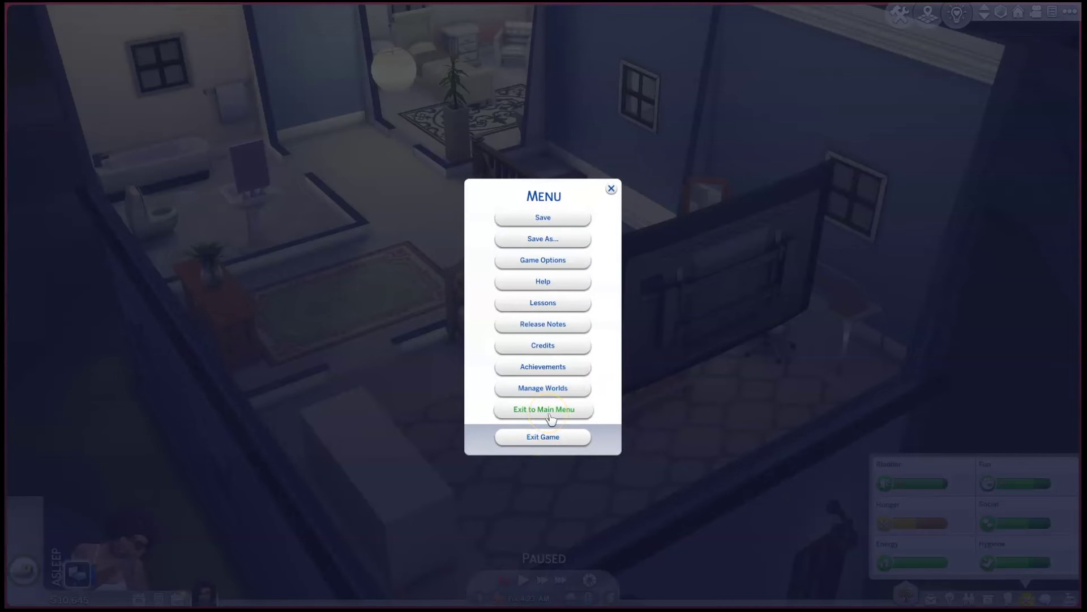
pyautogui.click(547, 409)
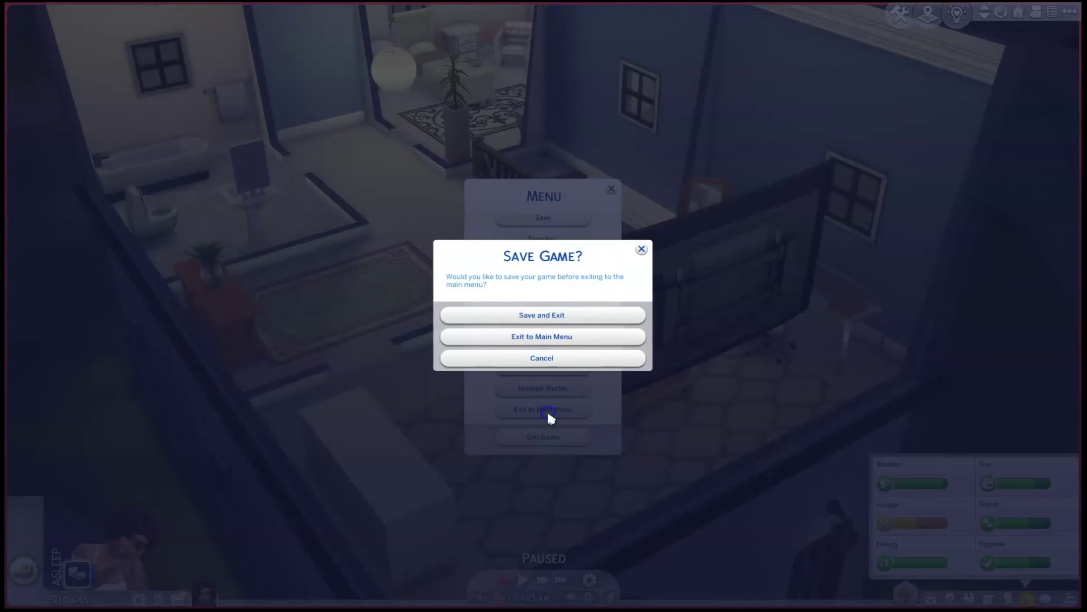
pyautogui.click(564, 338)
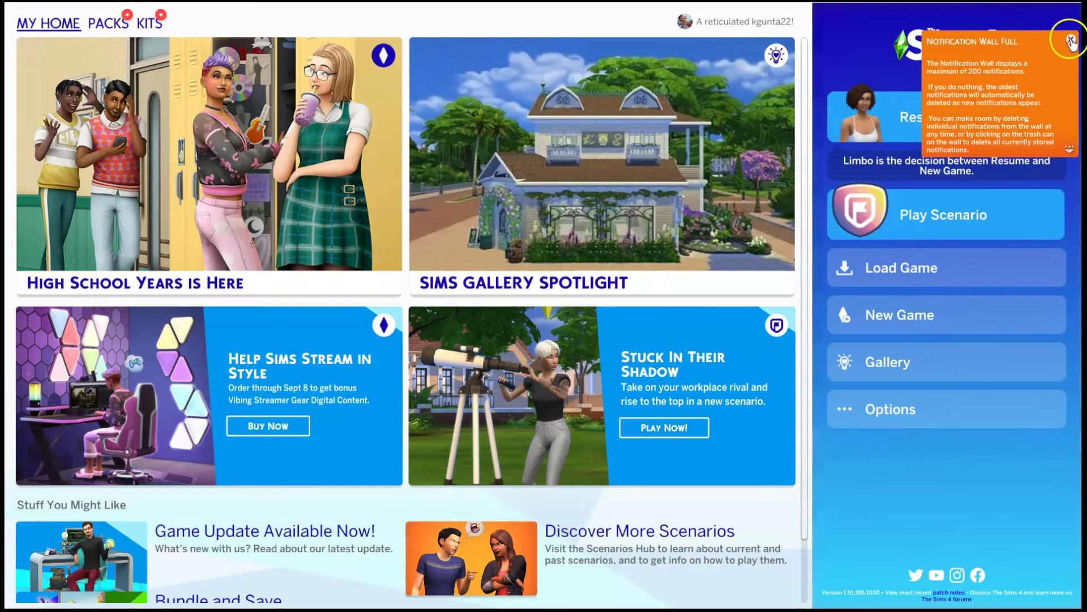
pyautogui.click(1071, 40)
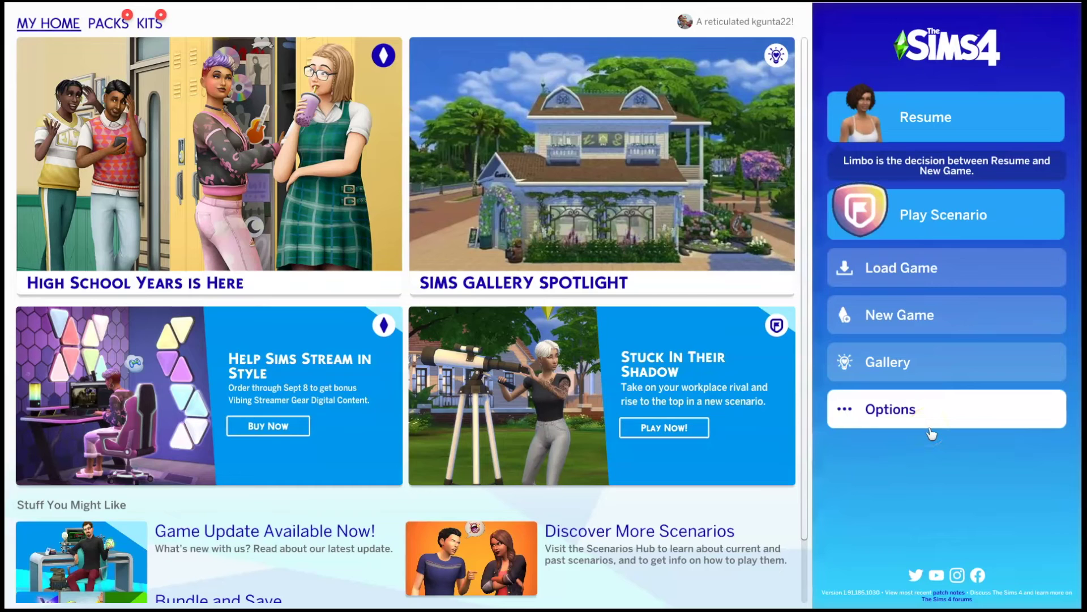
# - Turn on Enable Custom Content and Mods in the Other section of Game Options and commit the pending changes
pyautogui.click(929, 429)
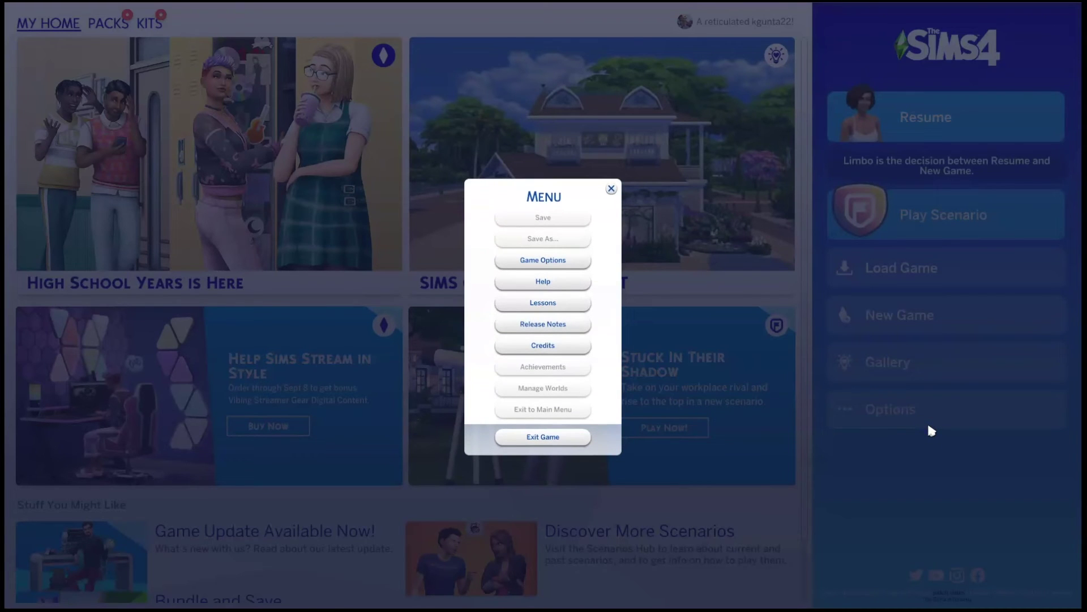
pyautogui.click(515, 266)
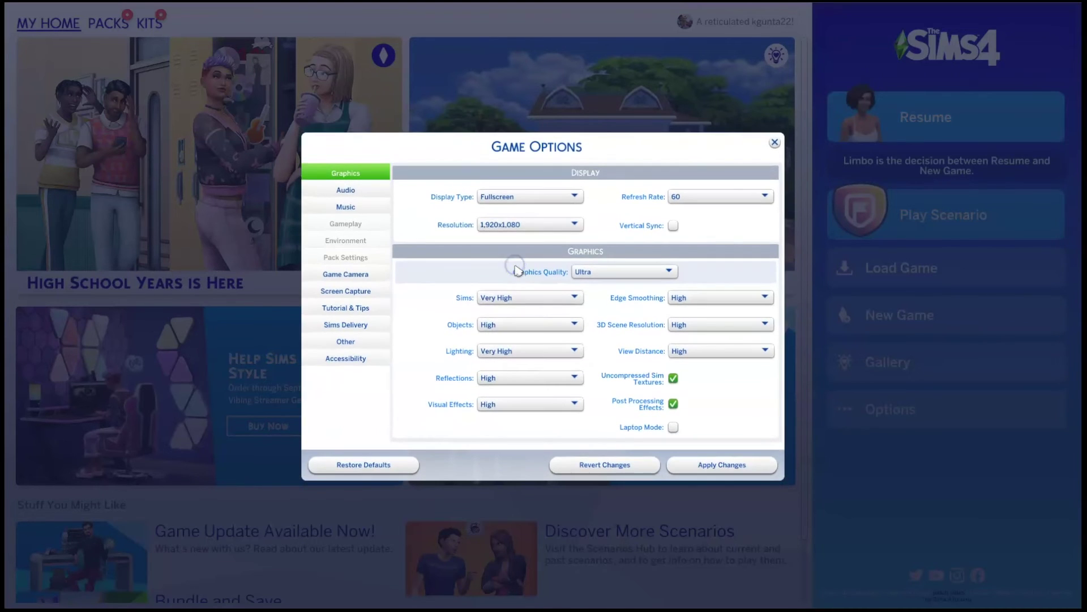
pyautogui.click(360, 343)
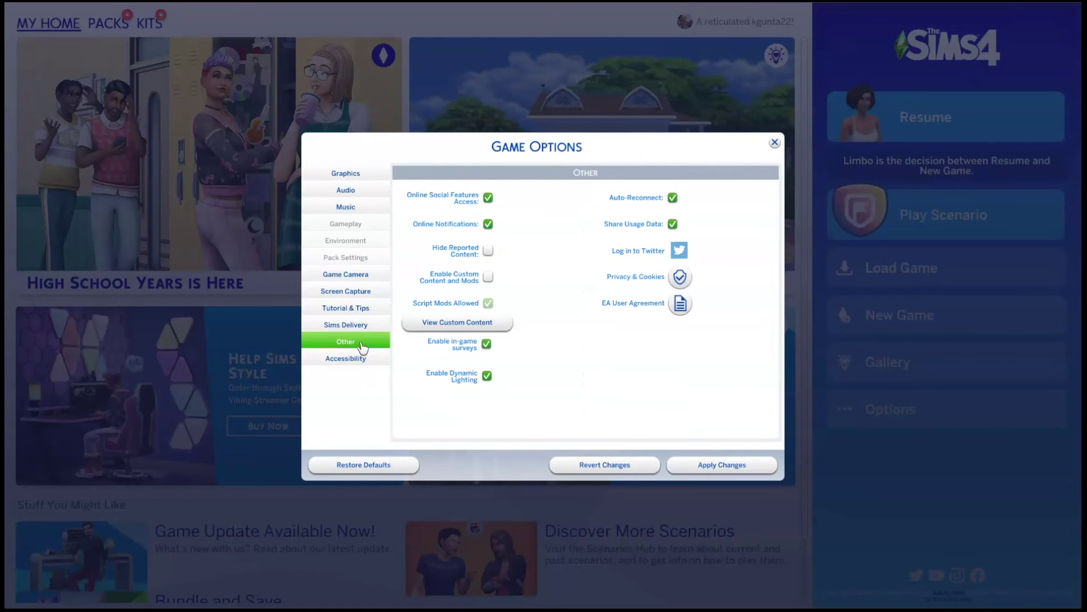
pyautogui.click(436, 276)
pyautogui.click(487, 276)
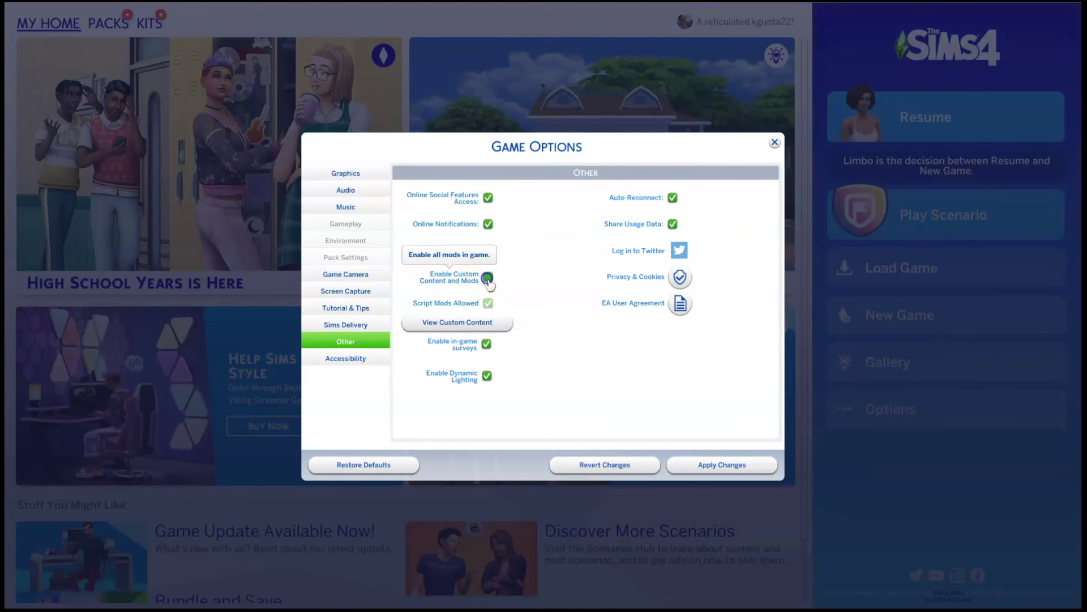
pyautogui.click(534, 334)
pyautogui.click(636, 269)
pyautogui.click(773, 142)
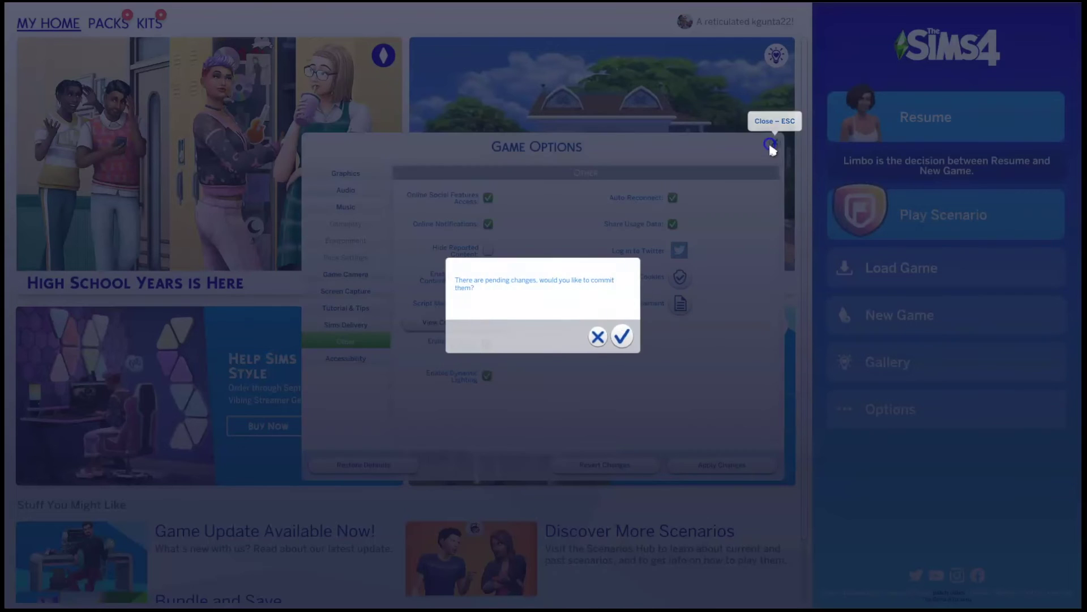
pyautogui.click(621, 337)
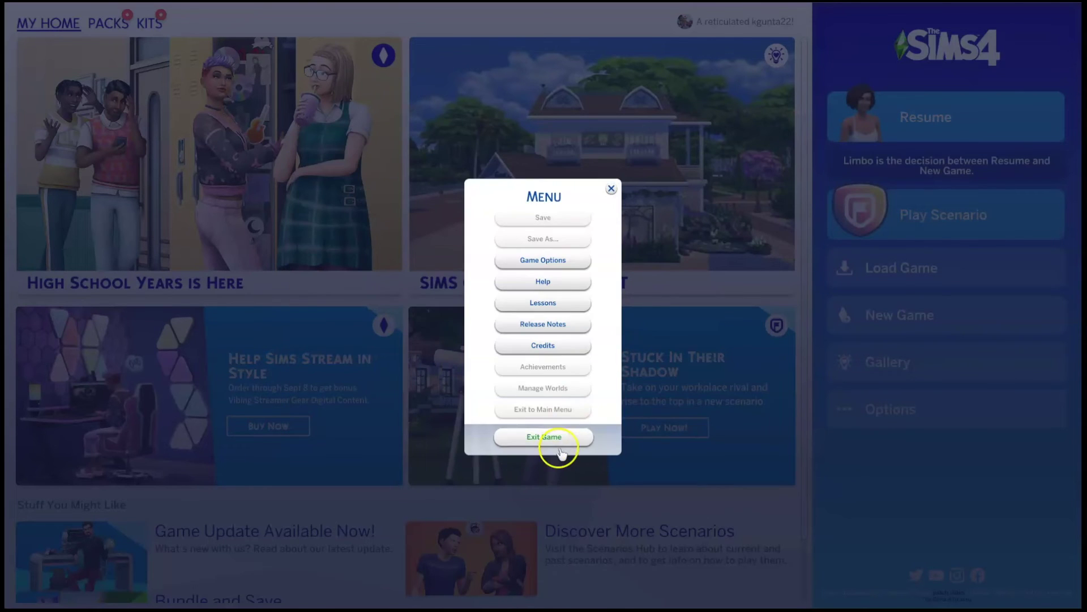
# - Exit The Sims 4 and relaunch it from Origin's home page
pyautogui.click(559, 447)
pyautogui.click(623, 335)
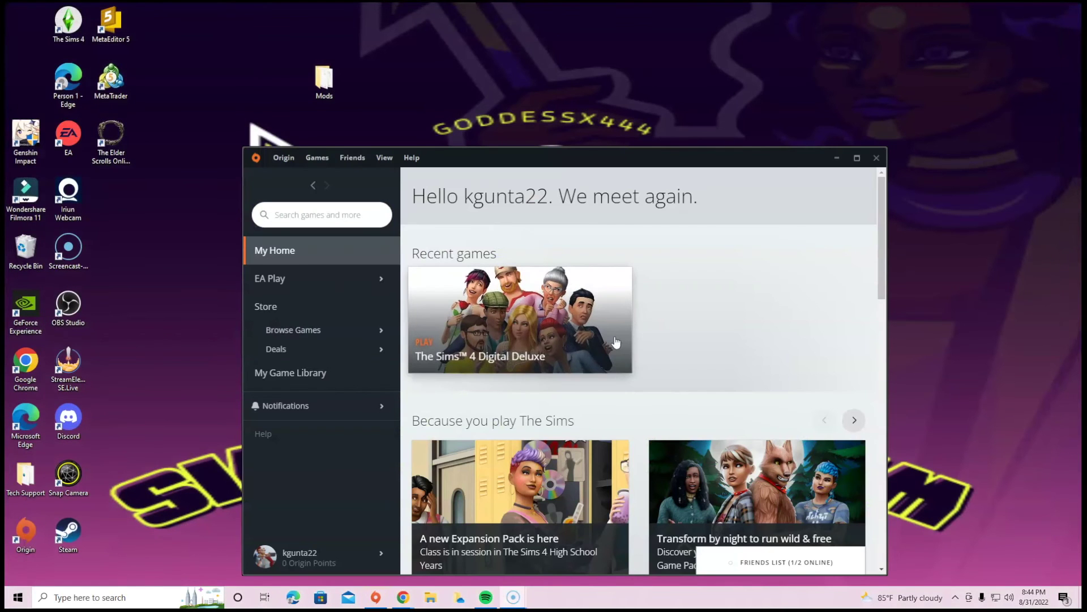
pyautogui.click(527, 354)
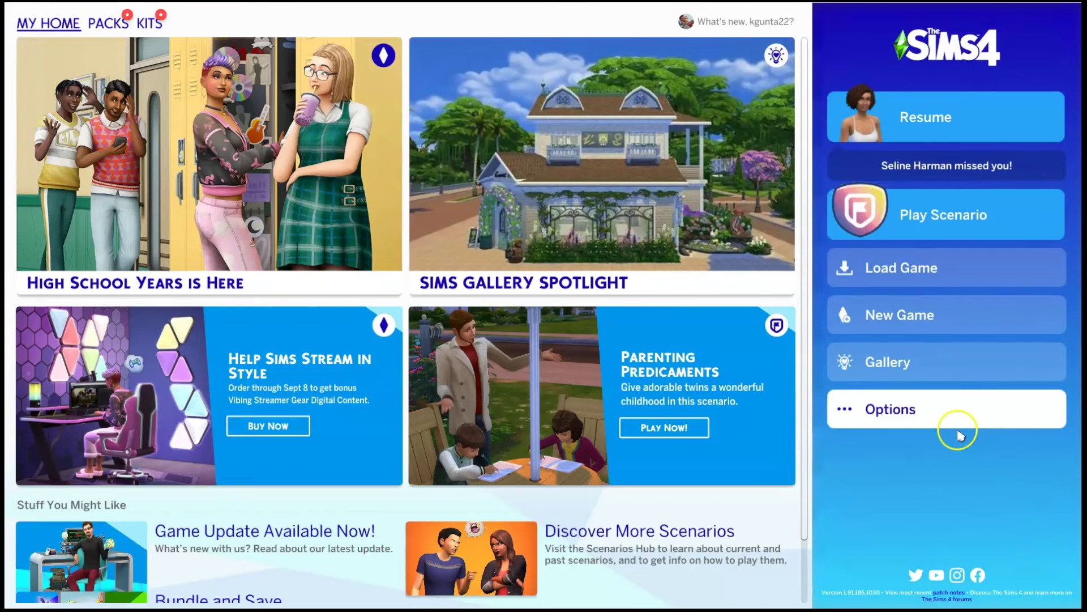
# - Check the custom content and script mod settings in Game Options and view the installed mods list
pyautogui.click(943, 413)
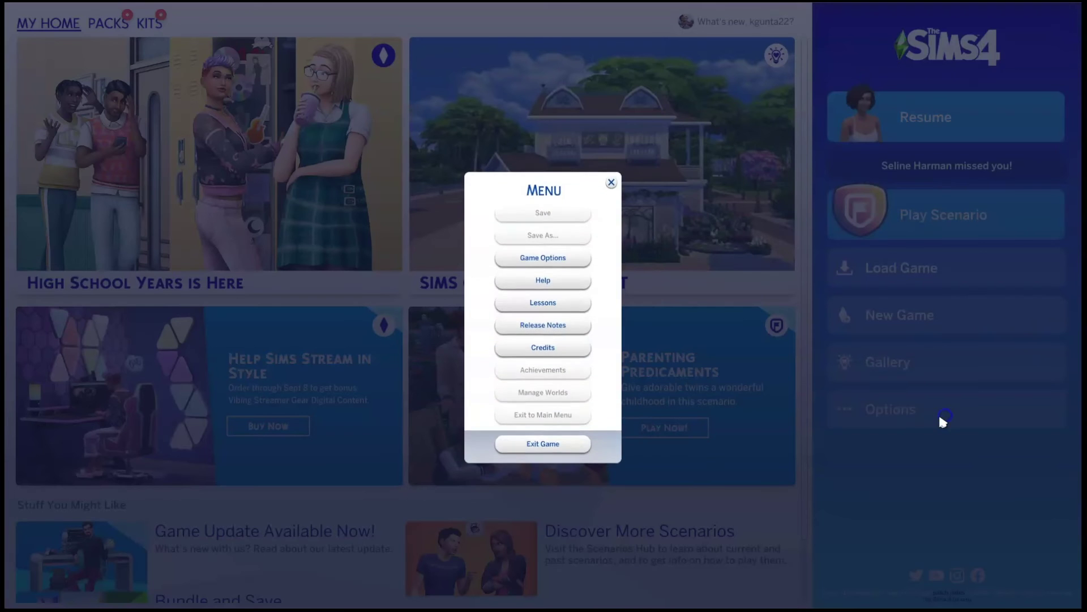
pyautogui.click(560, 260)
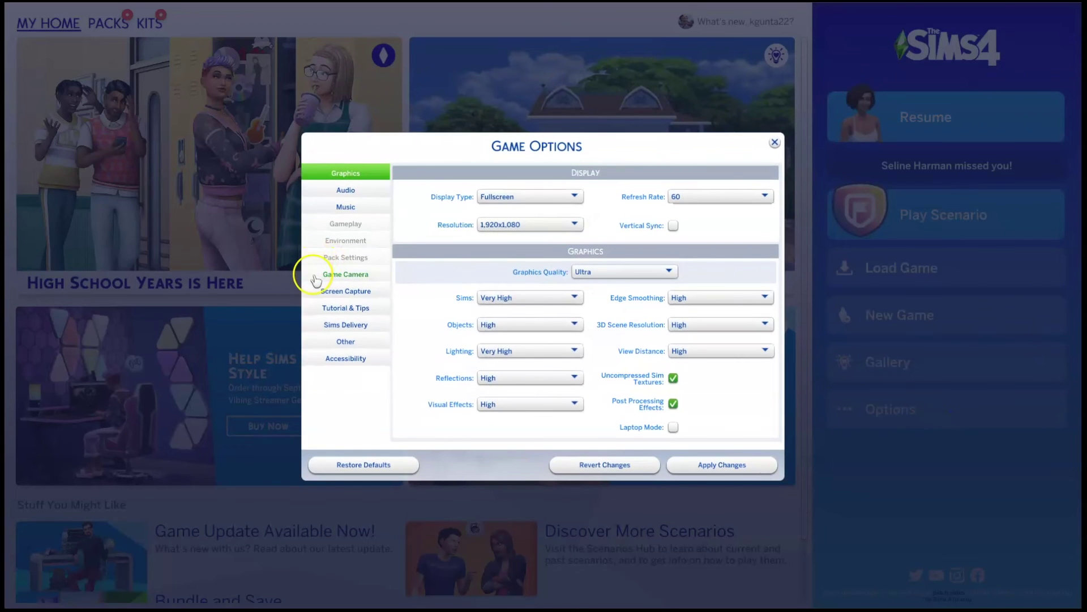
pyautogui.click(342, 344)
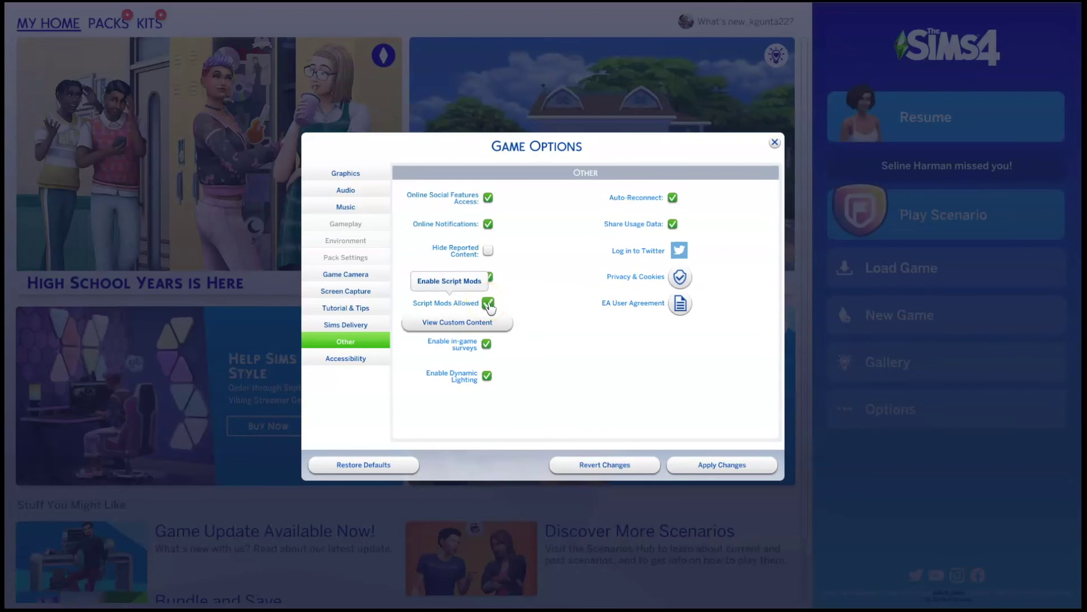
pyautogui.click(485, 347)
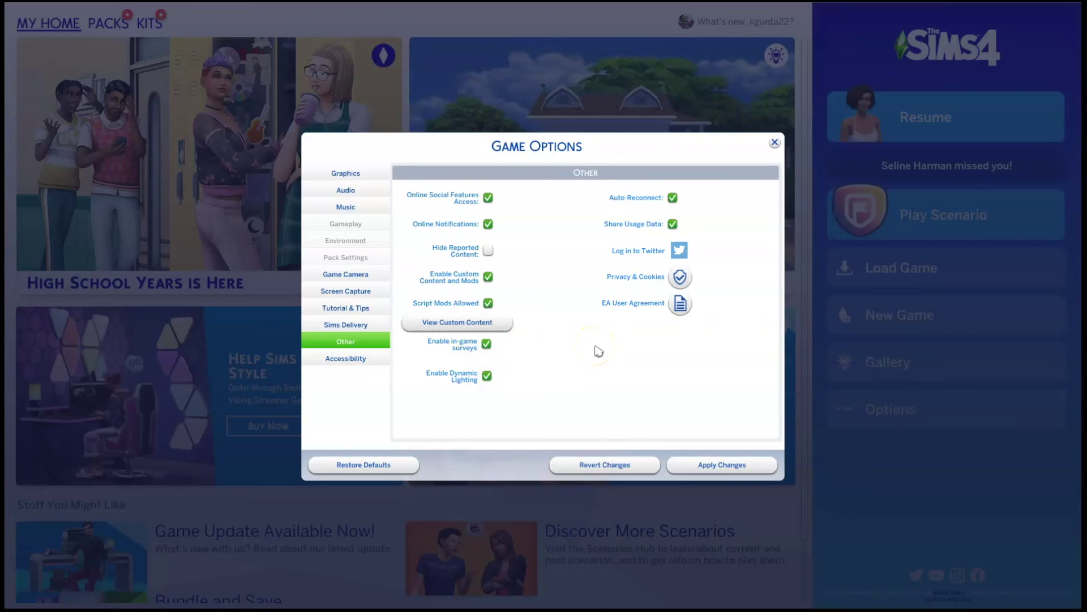
pyautogui.click(592, 347)
pyautogui.click(500, 323)
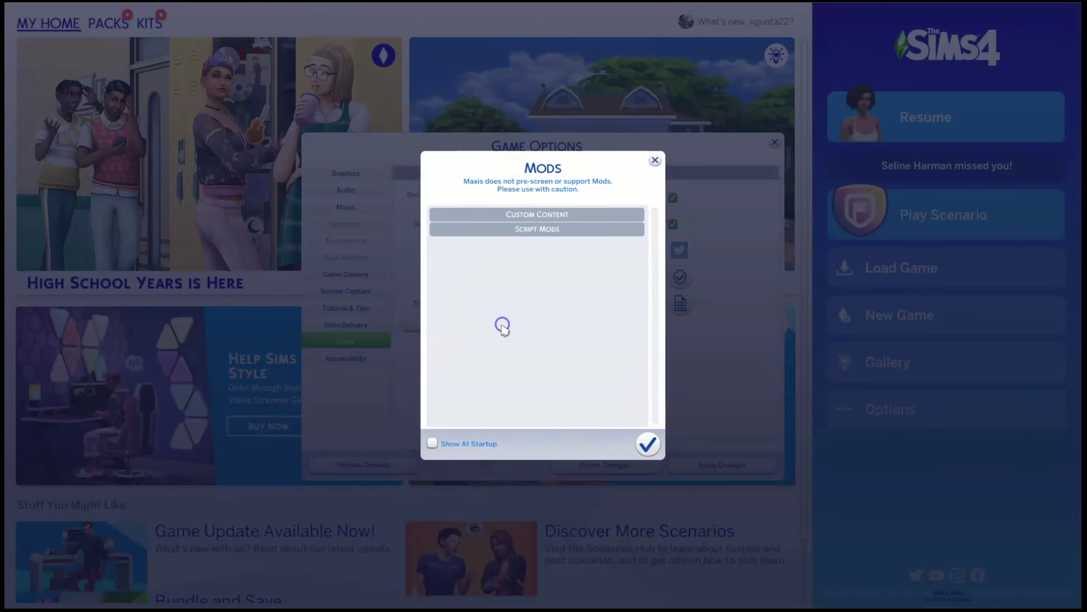
pyautogui.click(661, 385)
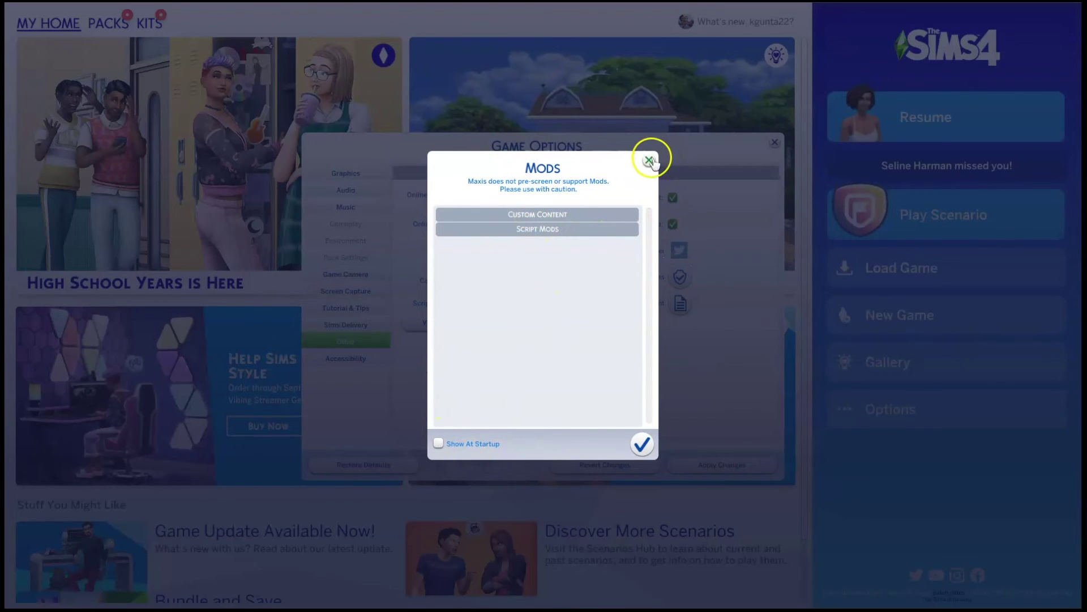
pyautogui.click(649, 161)
# - Apply and close the game options, exit The Sims 4 and minimise Origin
pyautogui.click(738, 464)
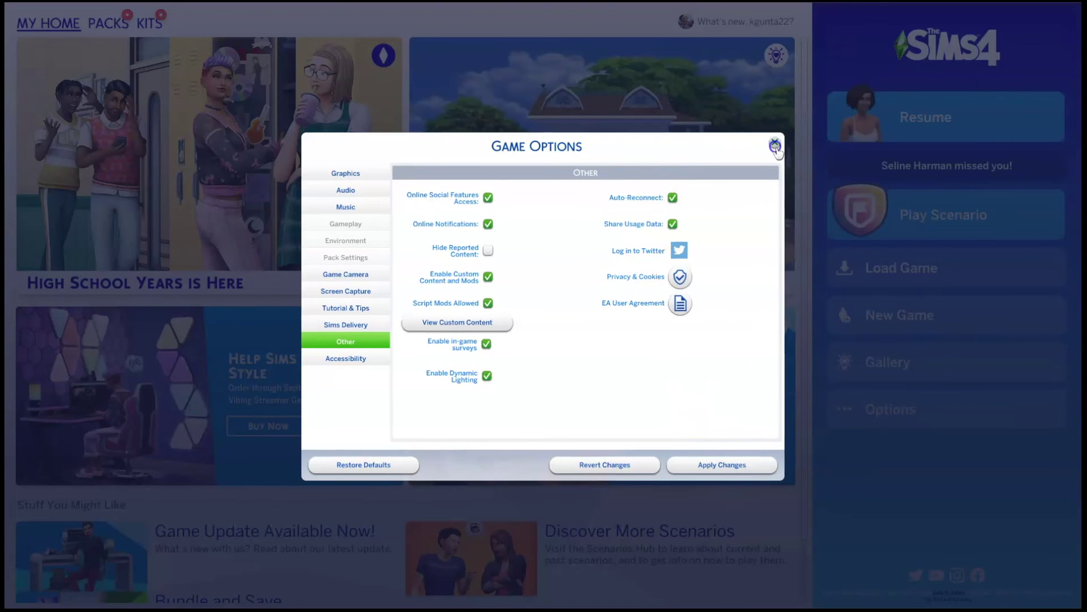
pyautogui.click(774, 141)
pyautogui.click(568, 447)
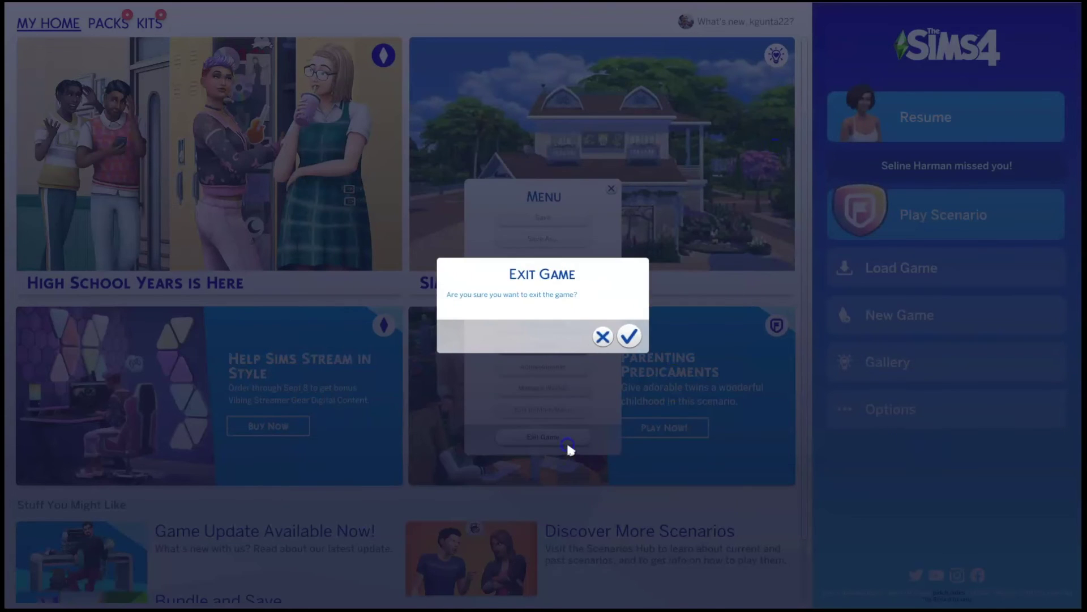
pyautogui.click(625, 336)
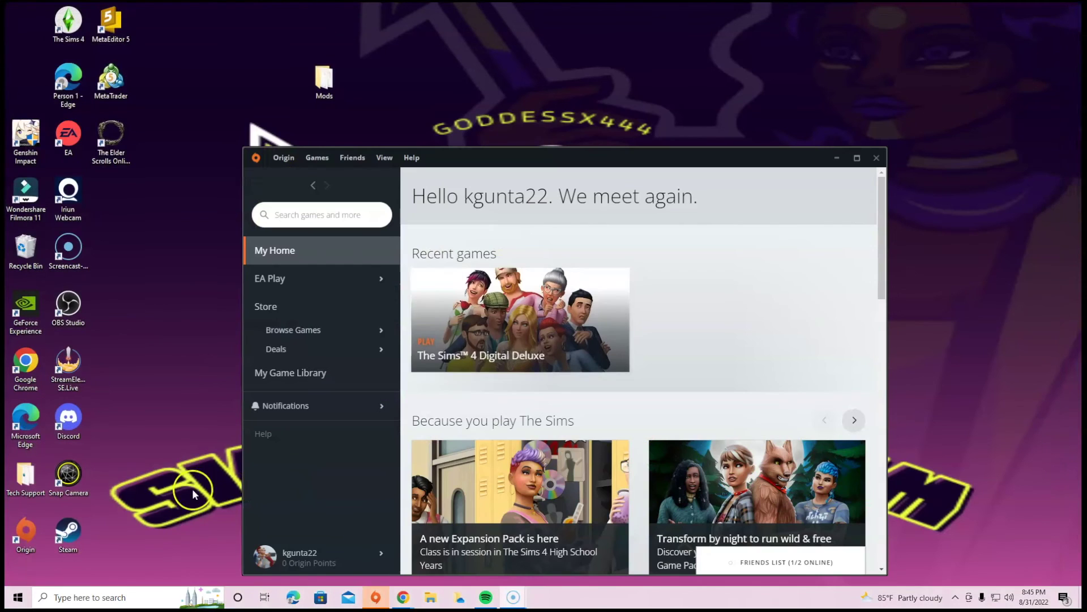
pyautogui.click(837, 158)
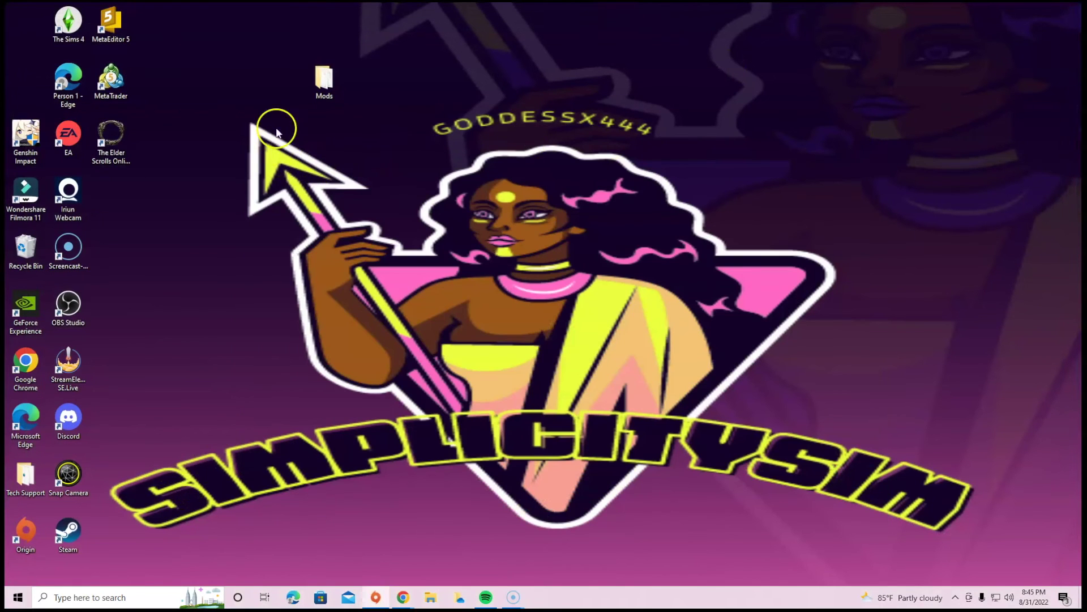
# - Switch to File Explorer and open the Mods folder under Documents, Electronic Arts, The Sims 4 to examine its contents
pyautogui.click(431, 597)
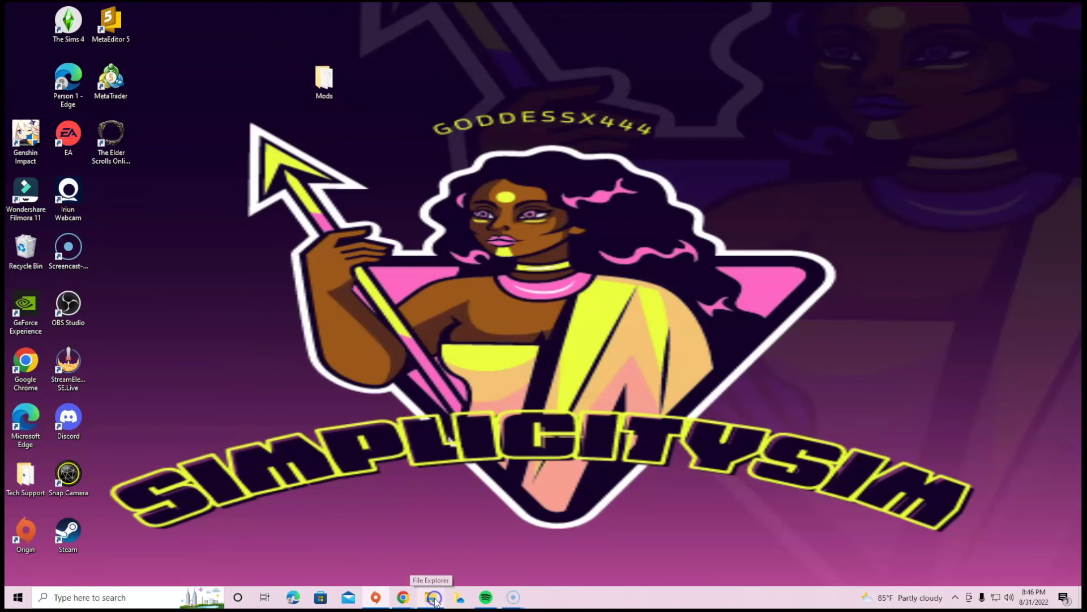
pyautogui.doubleClick(666, 291)
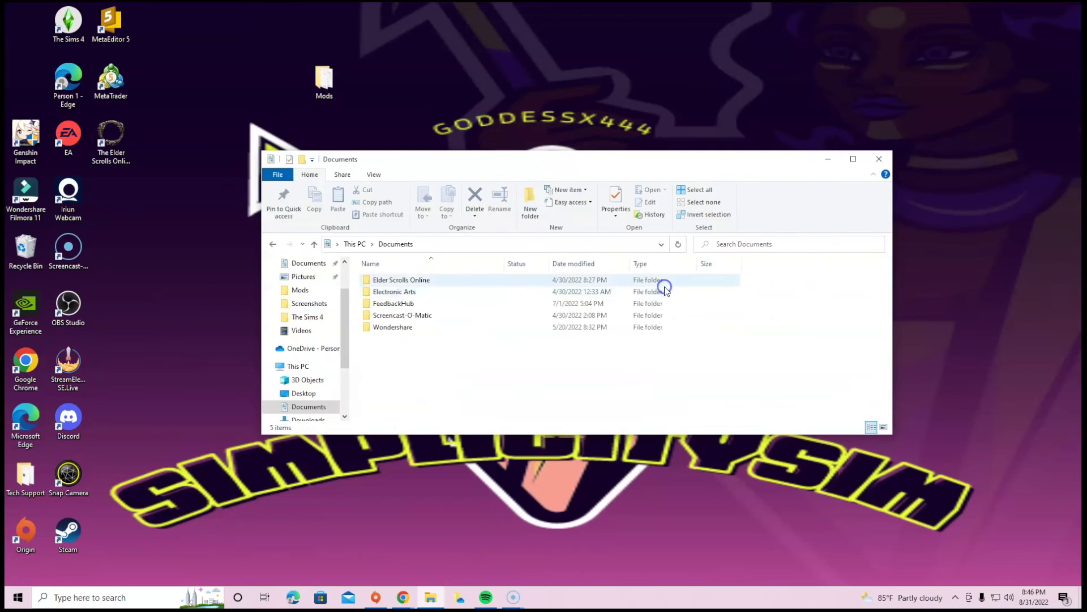
pyautogui.doubleClick(385, 293)
pyautogui.doubleClick(390, 280)
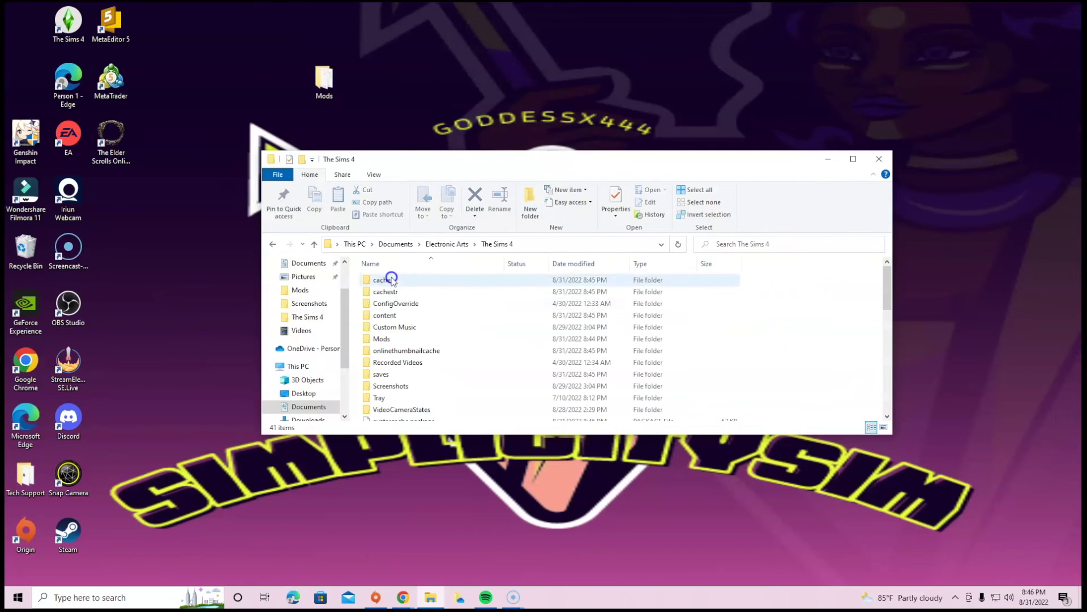
pyautogui.click(396, 336)
pyautogui.doubleClick(396, 338)
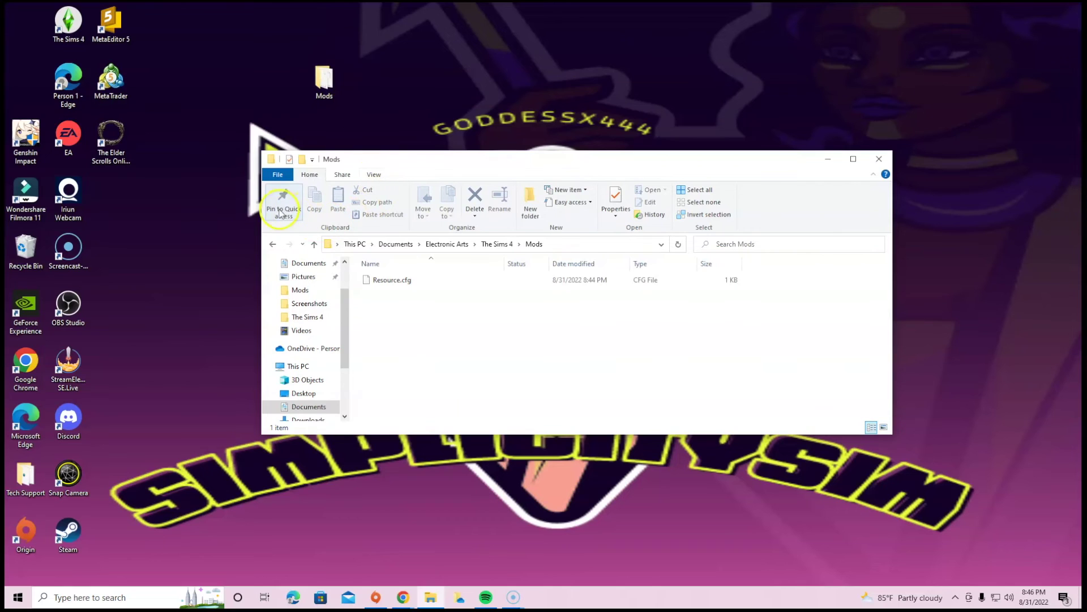
# - Delete the Mods folder from The Sims 4, move the desktop's Mods folder in its place and close File Explorer
pyautogui.click(273, 243)
pyautogui.rightClick(402, 339)
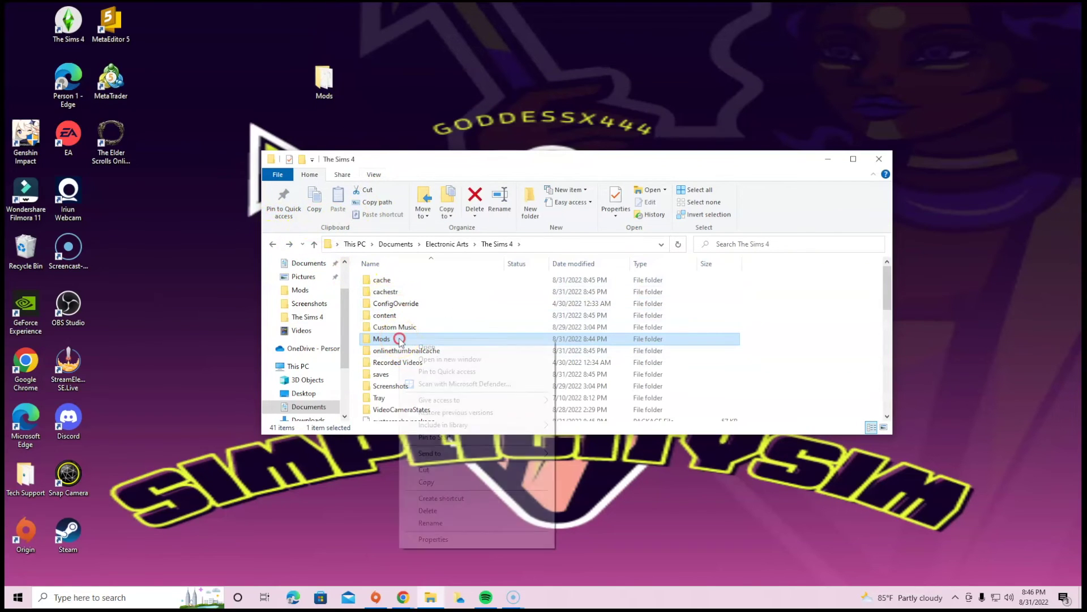
pyautogui.click(427, 511)
pyautogui.moveTo(324, 79); pyautogui.dragTo(415, 389)
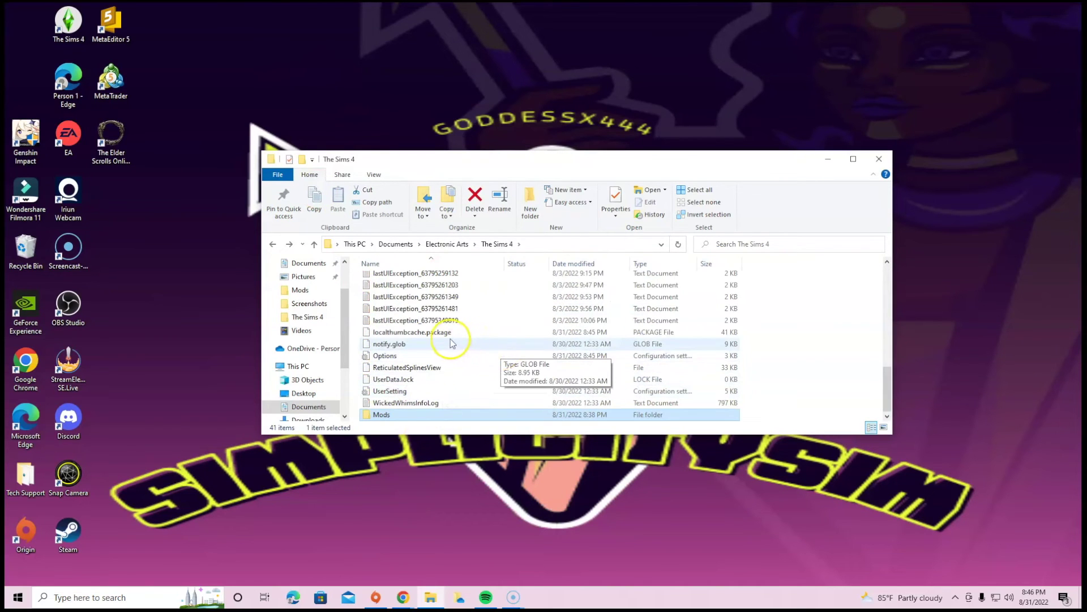
pyautogui.scroll(10, 450, 340)
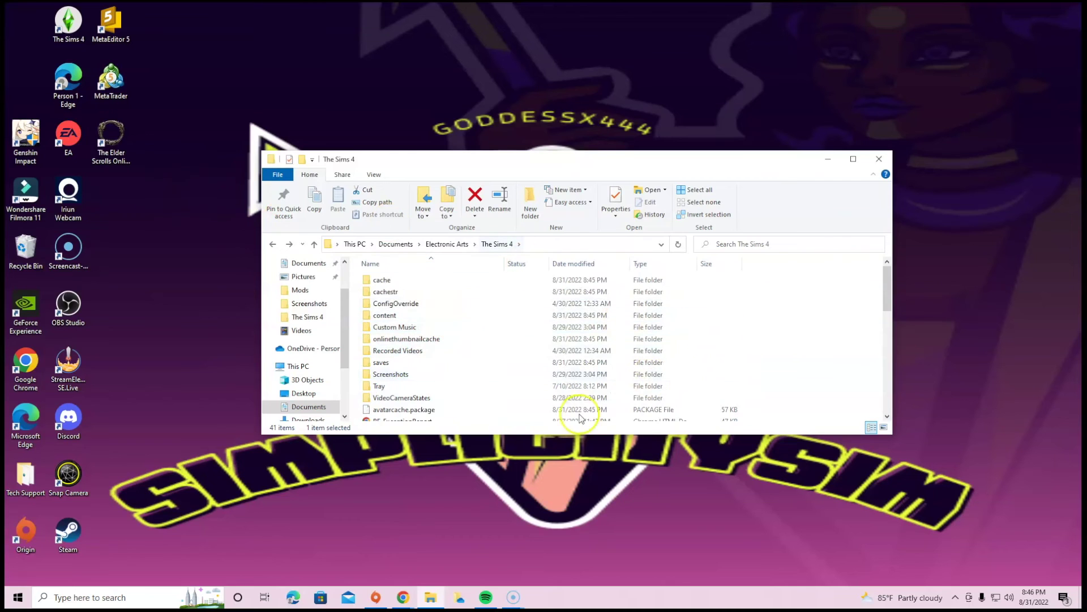
pyautogui.scroll(-10, 449, 327)
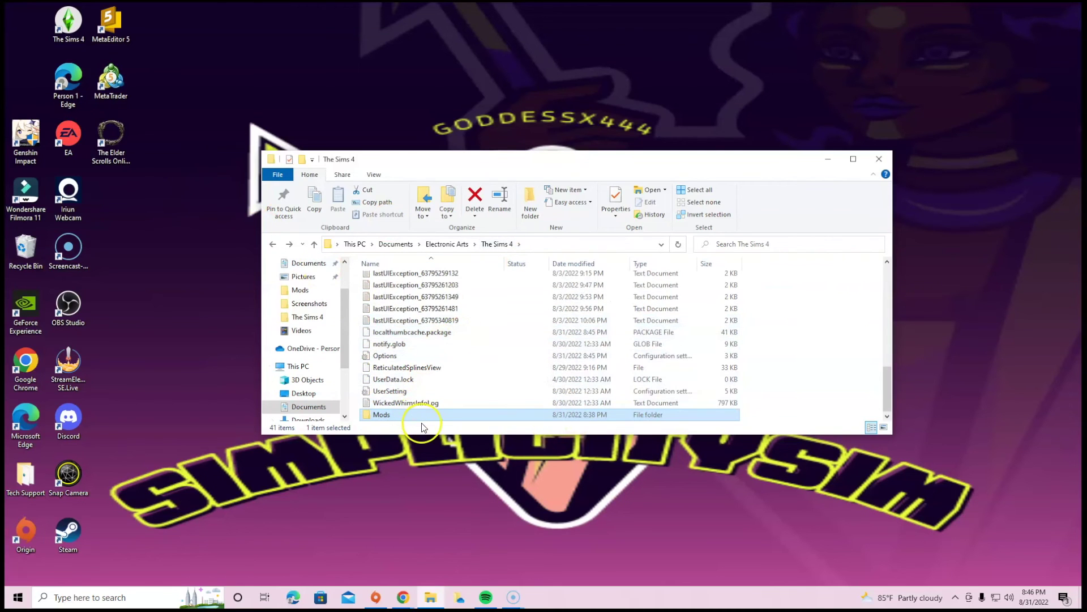
pyautogui.click(878, 160)
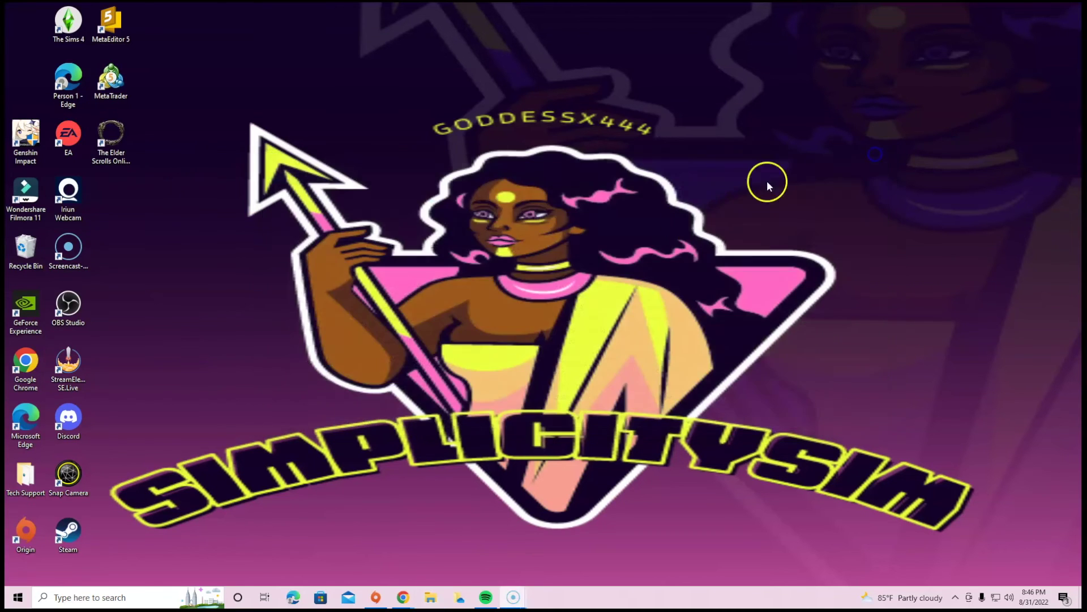
# - Switch to Origin, launch The Sims 4, read the WickedWhims notification in the saved game and unpause play
pyautogui.click(376, 597)
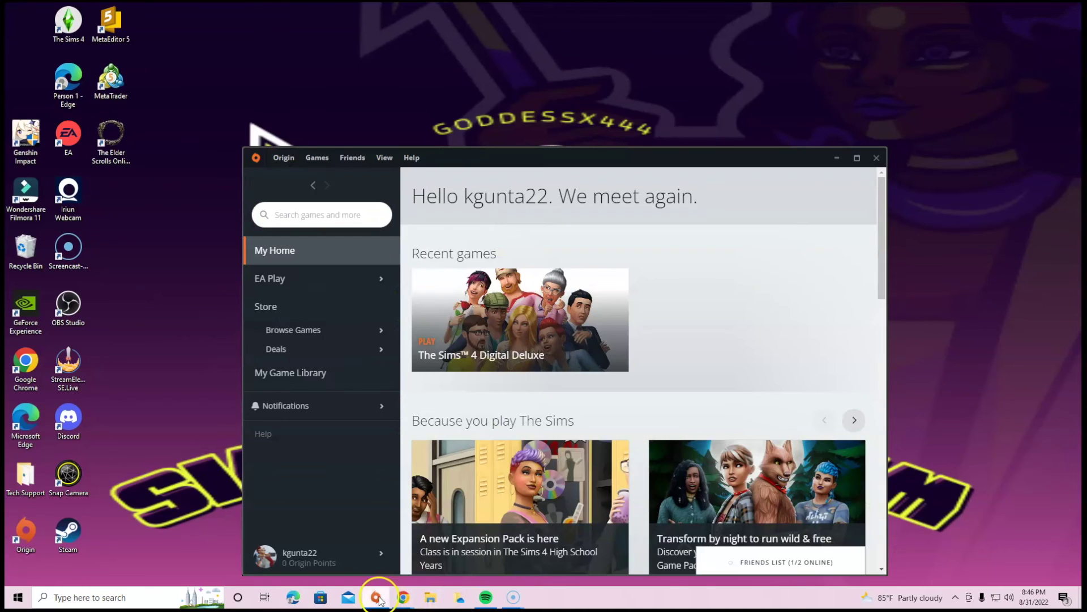
pyautogui.click(469, 315)
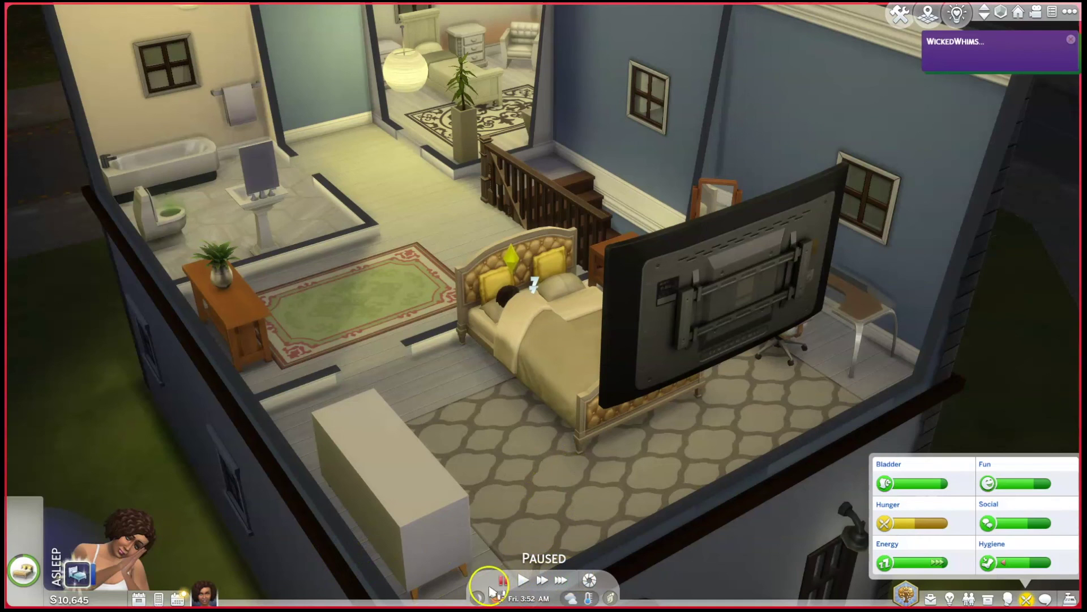
pyautogui.moveTo(1028, 79)
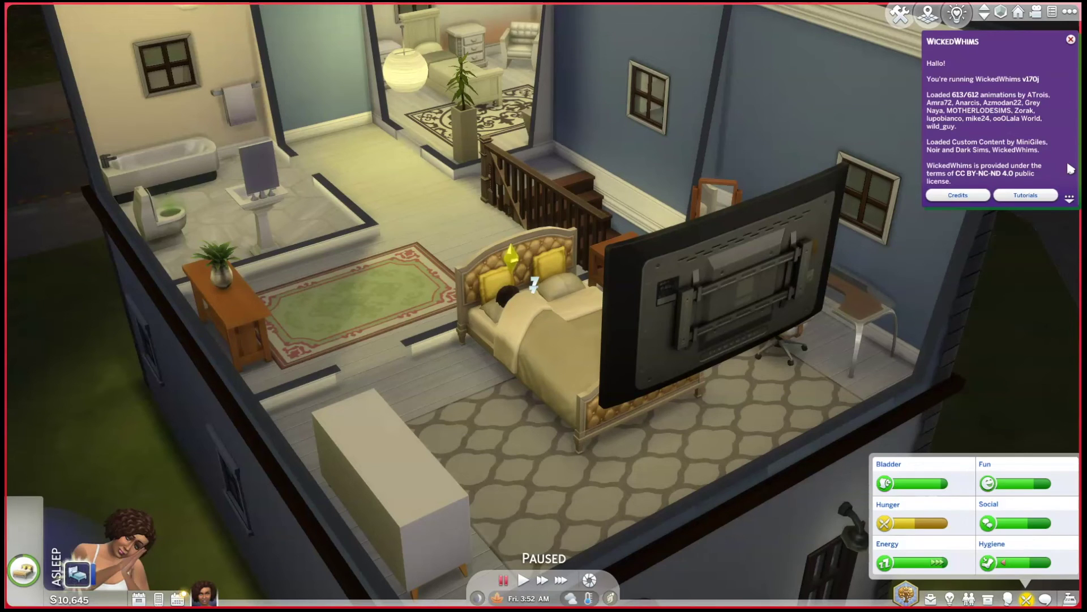
pyautogui.click(1043, 164)
pyautogui.click(521, 580)
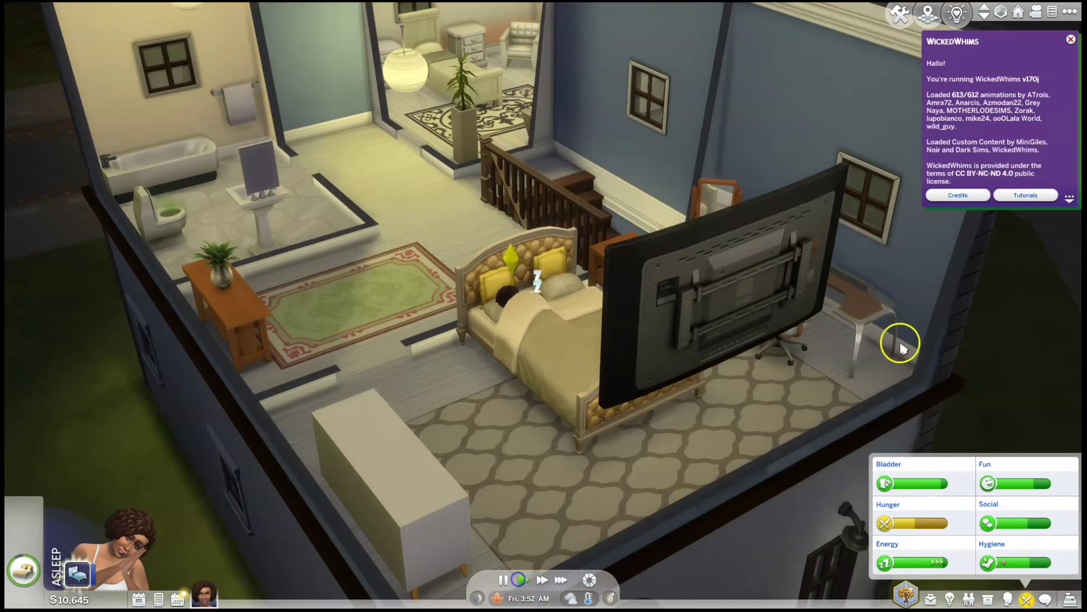
# - Dismiss the WickedWhims and Basemental Drugs notifications
pyautogui.click(1071, 40)
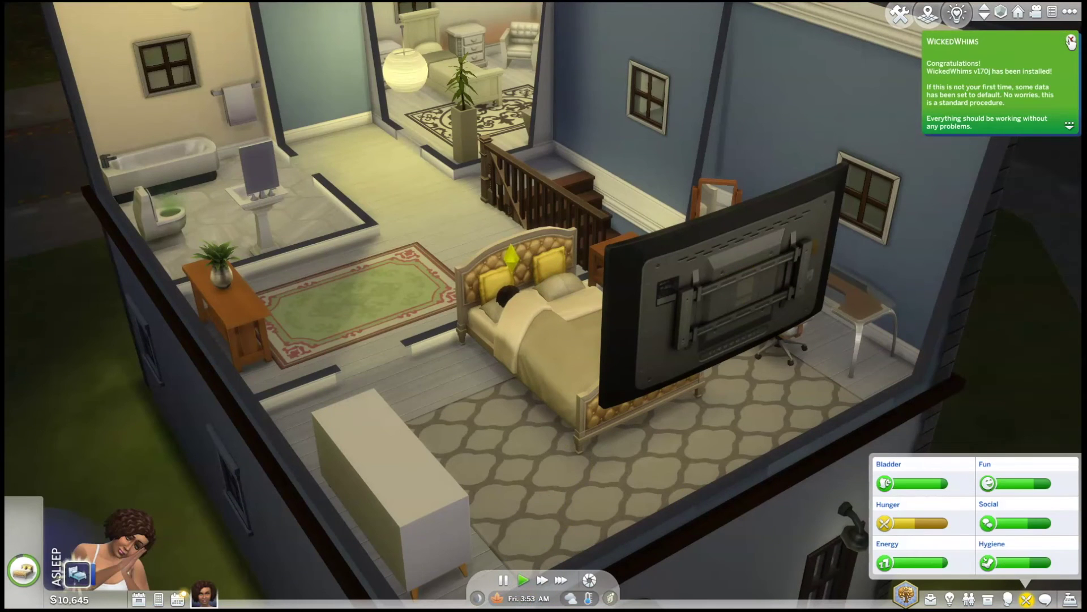
pyautogui.click(1070, 39)
pyautogui.click(1071, 39)
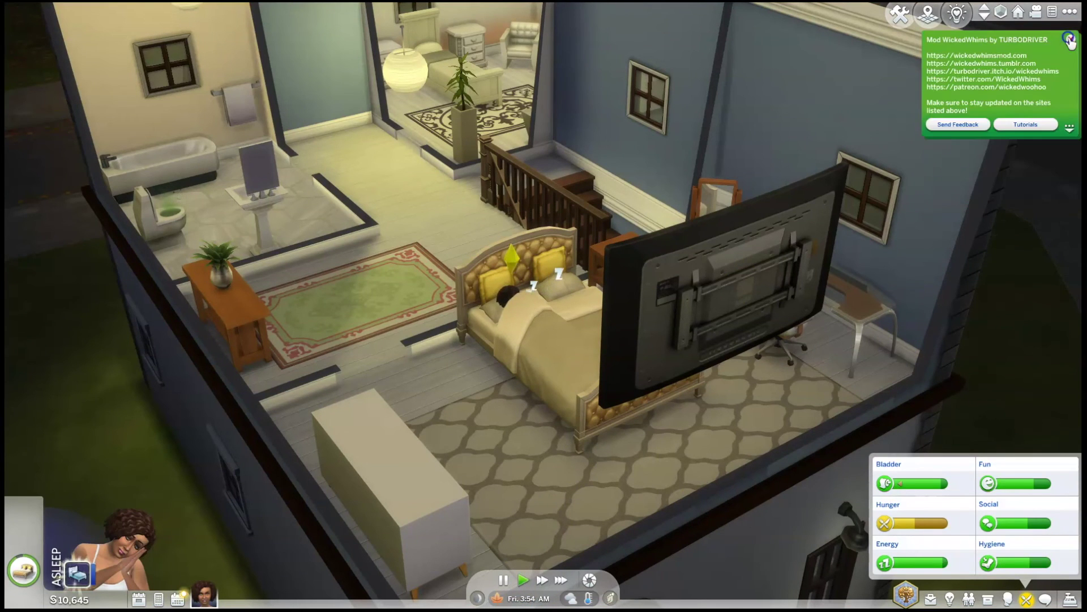
pyautogui.click(1070, 40)
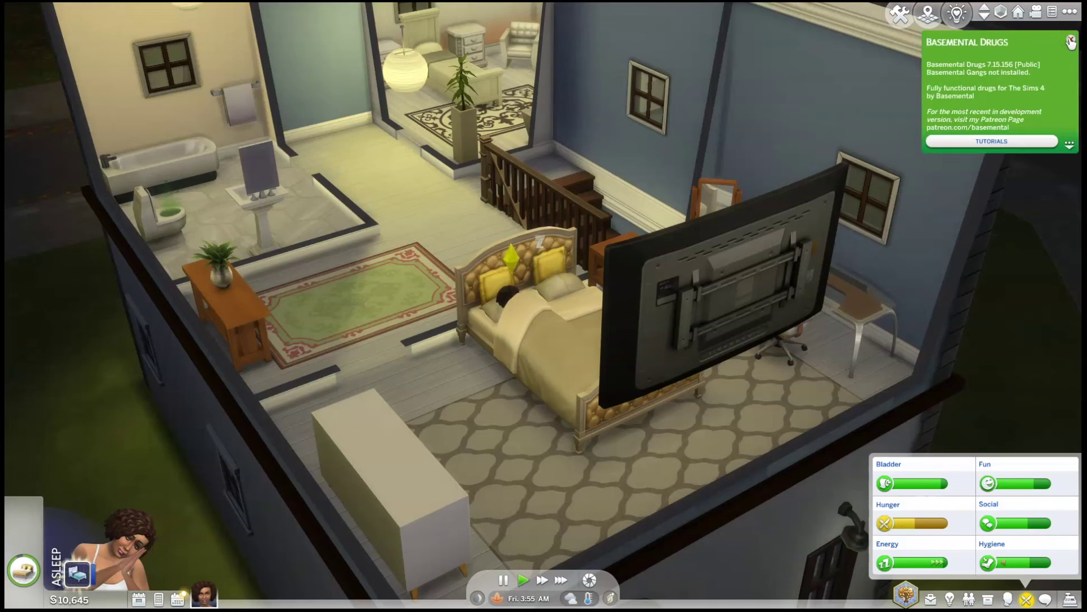
pyautogui.click(1070, 40)
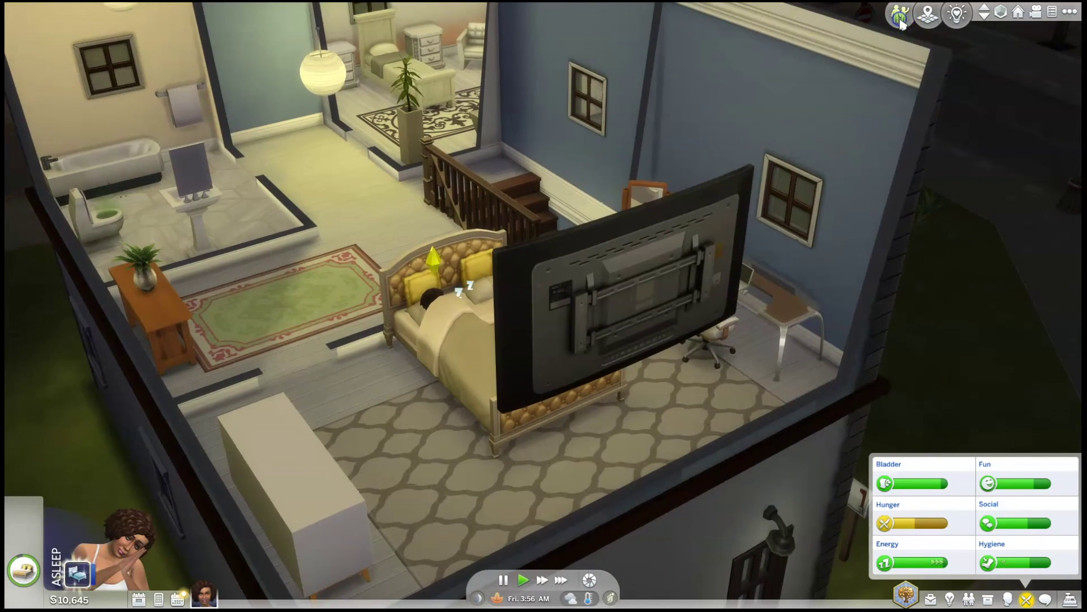
# - Switch the Honeydew Fields lot from Live Mode to Build Mode
pyautogui.click(899, 17)
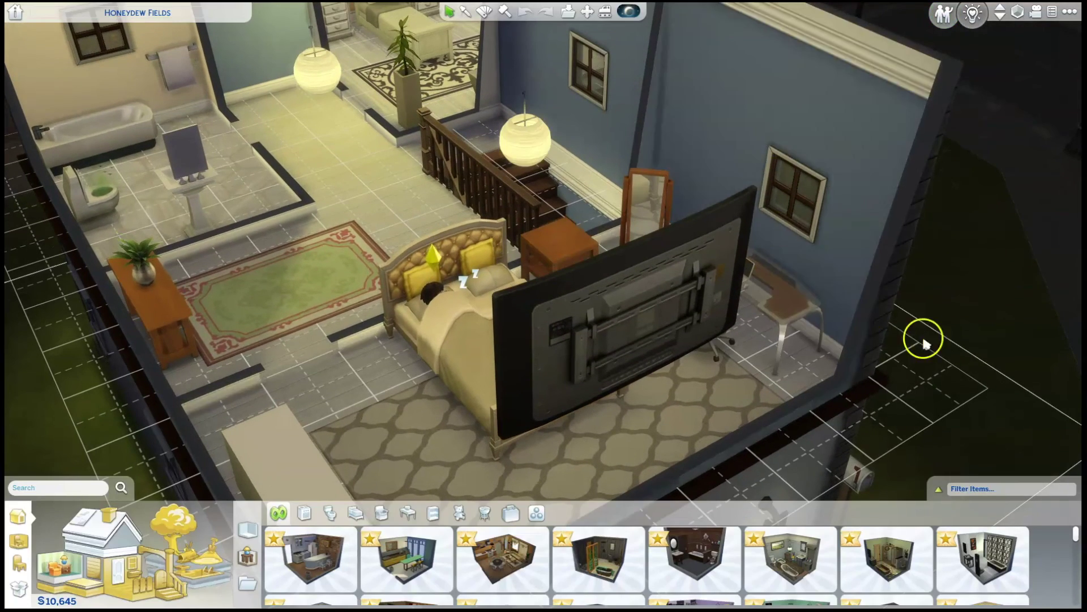
pyautogui.press('a')
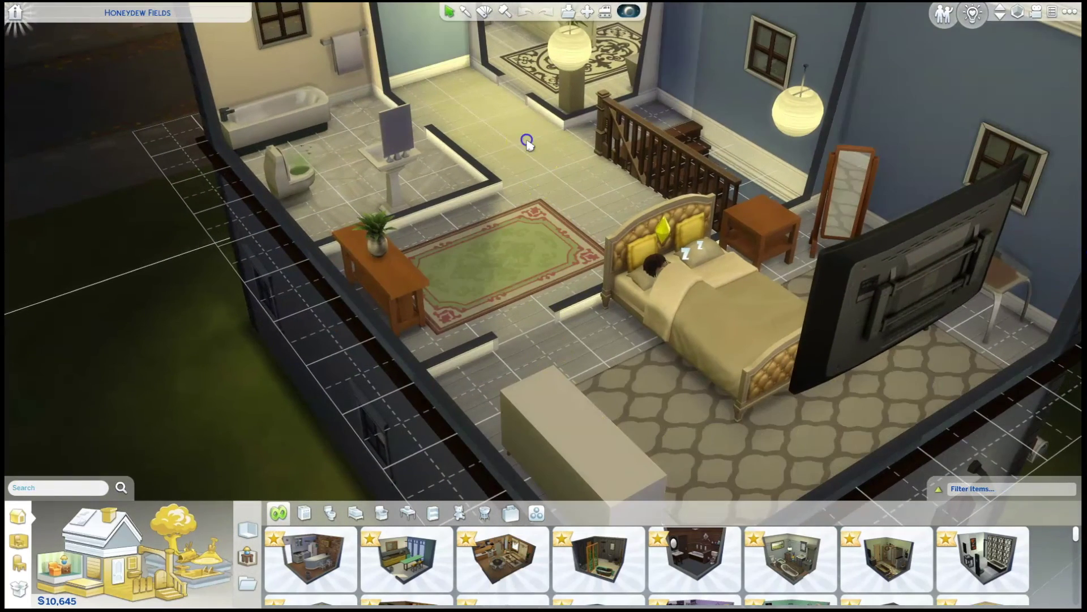
pyautogui.scroll(3, 527, 142)
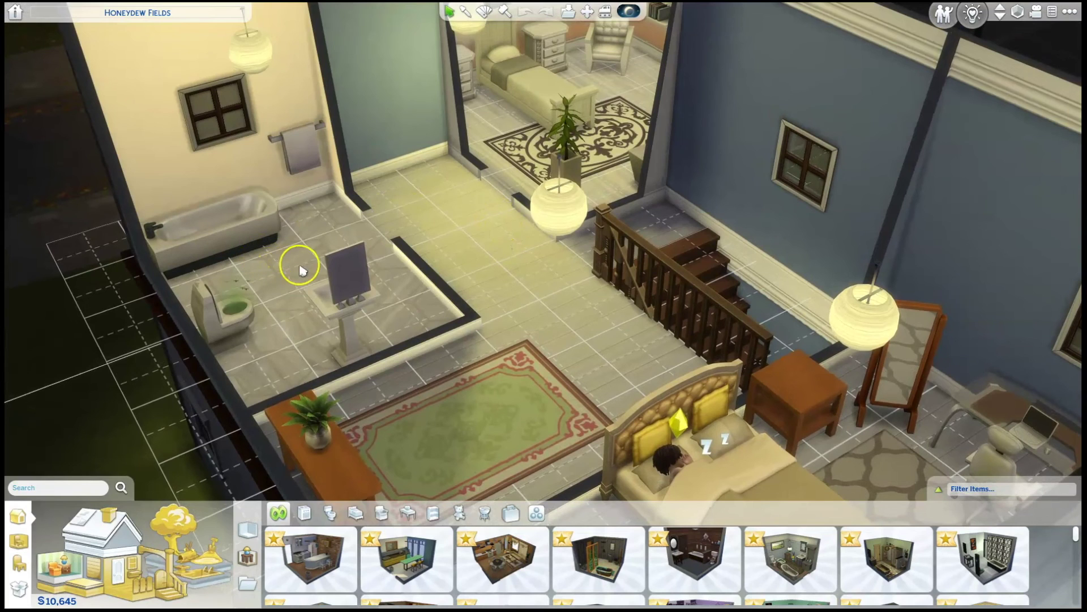
# - Open the catalog's item filters, collapse Styles and expand Better BuildBuy to examine its options, then collapse that section
pyautogui.click(939, 491)
pyautogui.click(1043, 352)
pyautogui.click(1043, 351)
pyautogui.click(1041, 329)
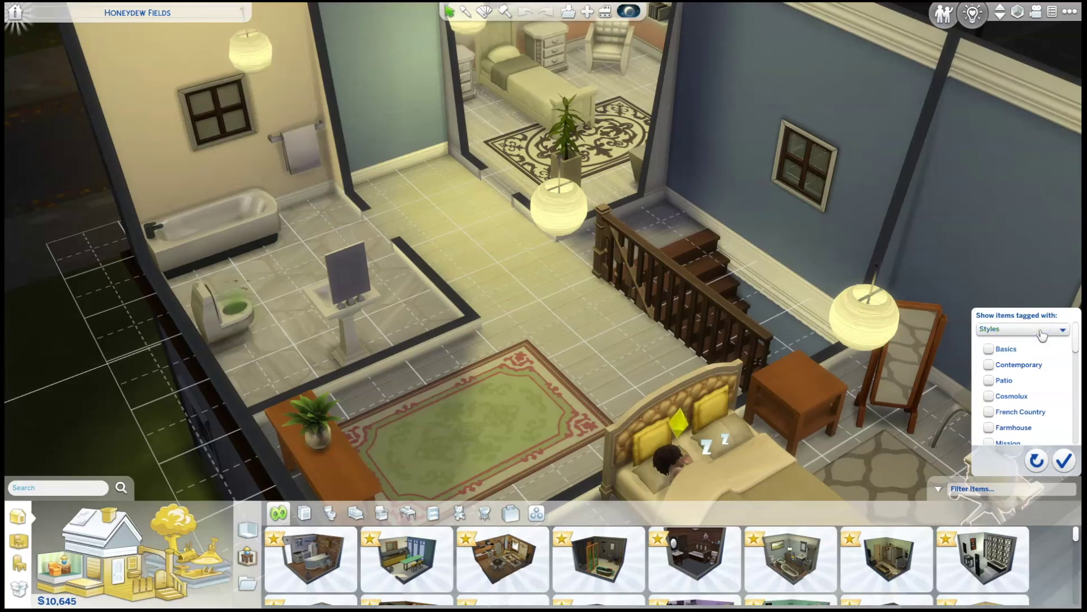
pyautogui.click(1040, 331)
pyautogui.click(1028, 427)
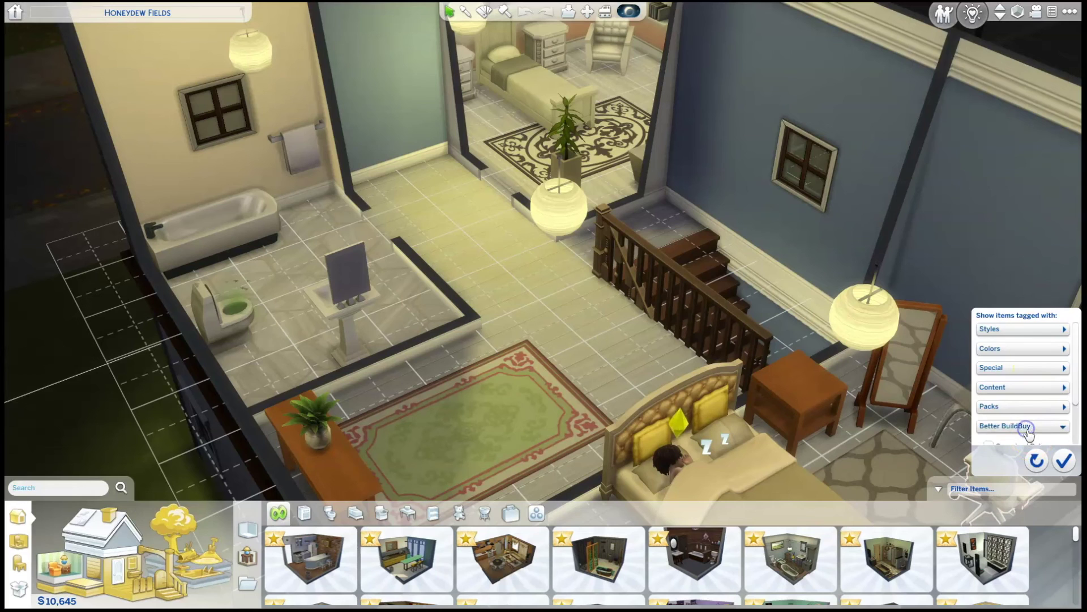
pyautogui.scroll(-3, 1028, 433)
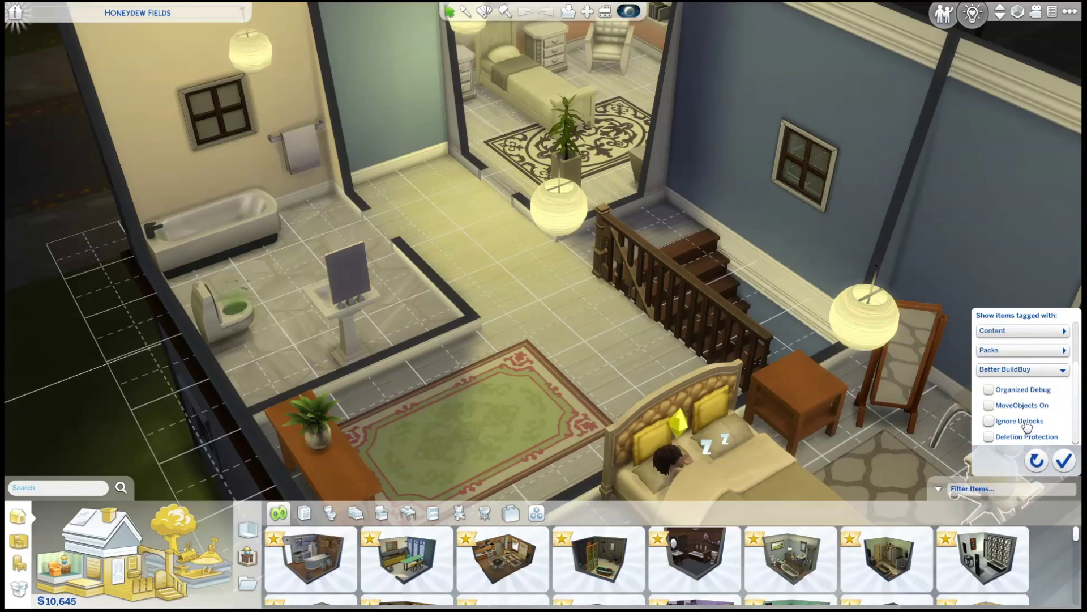
pyautogui.click(1001, 369)
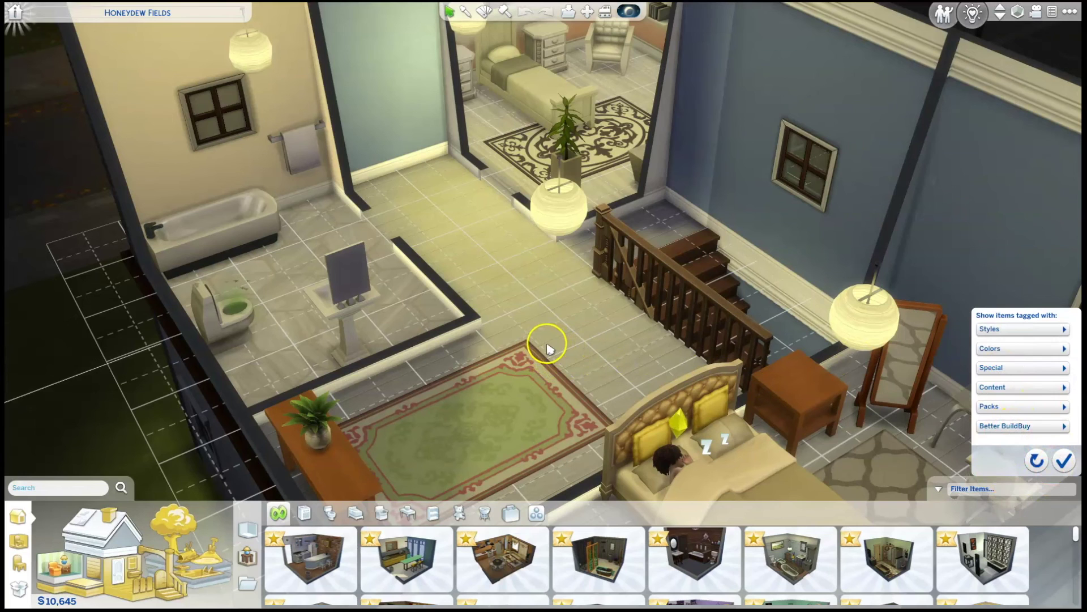
# - Show the camera controls and rotate the view around the upper floor in both directions to inspect the rooms
pyautogui.scroll(3, 510, 287)
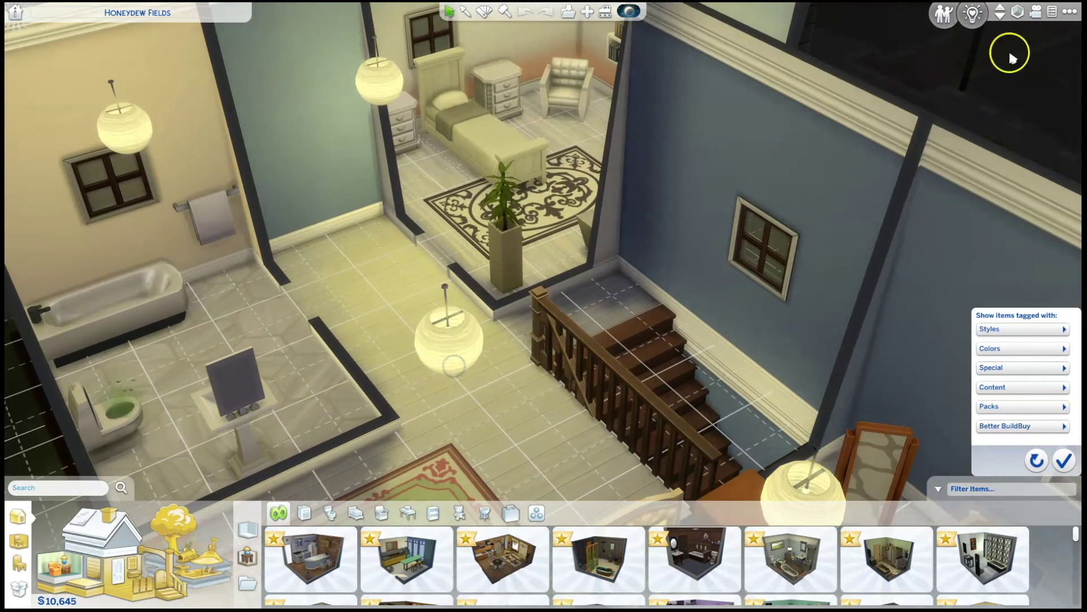
pyautogui.click(1035, 11)
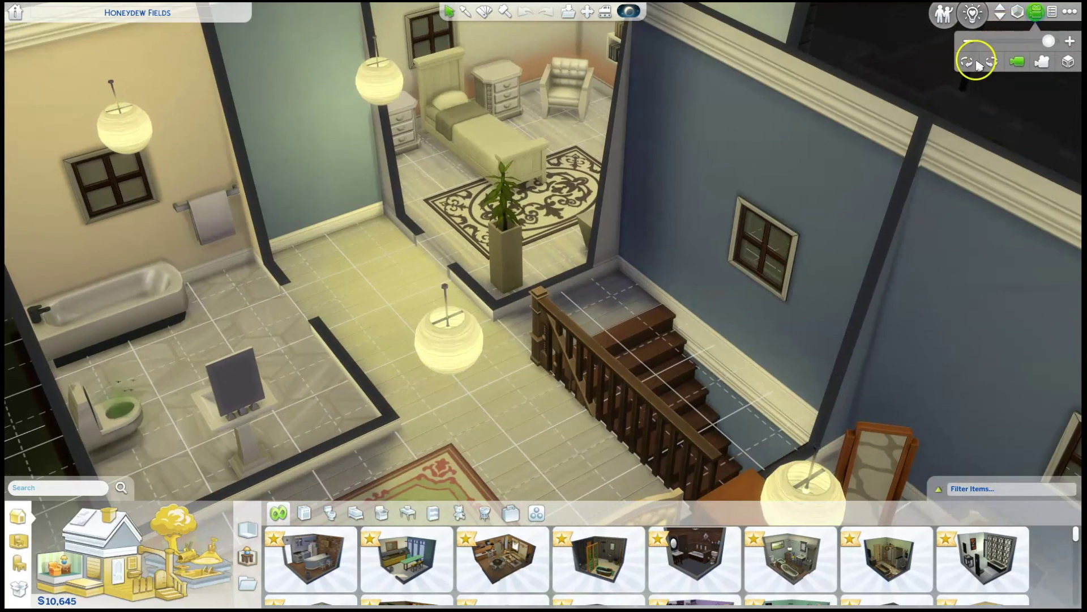
pyautogui.click(969, 62)
pyautogui.scroll(-5, 546, 434)
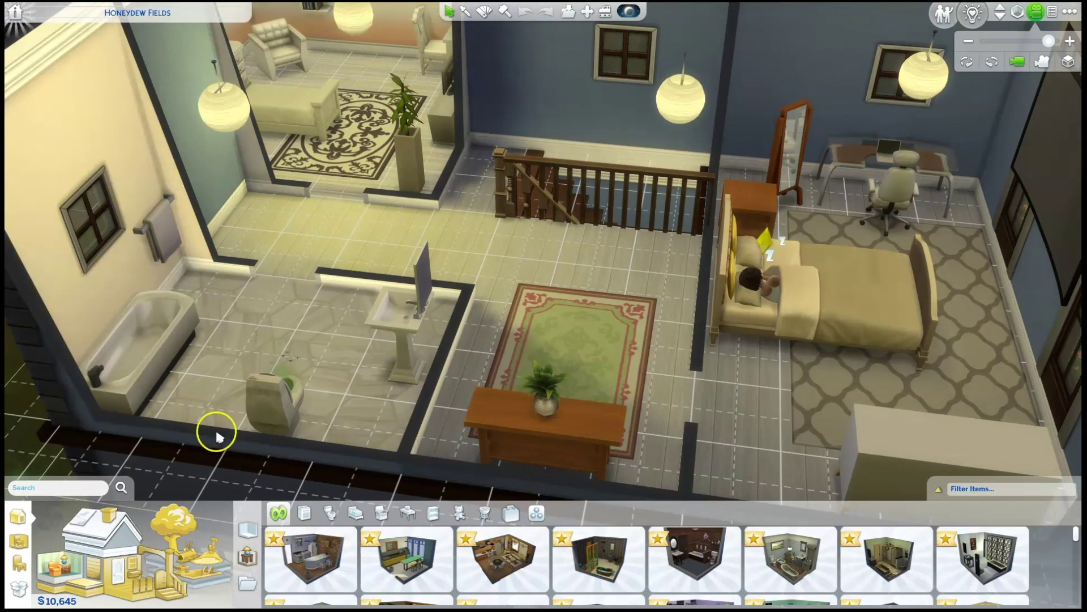
pyautogui.click(992, 60)
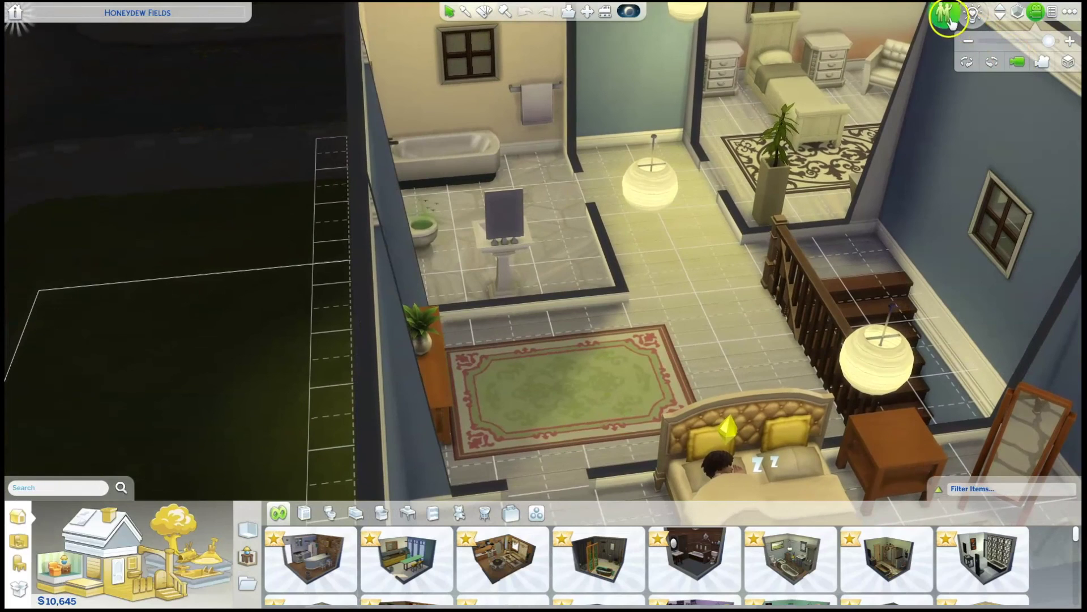
# - Return to Live Mode and pause the game
pyautogui.click(945, 15)
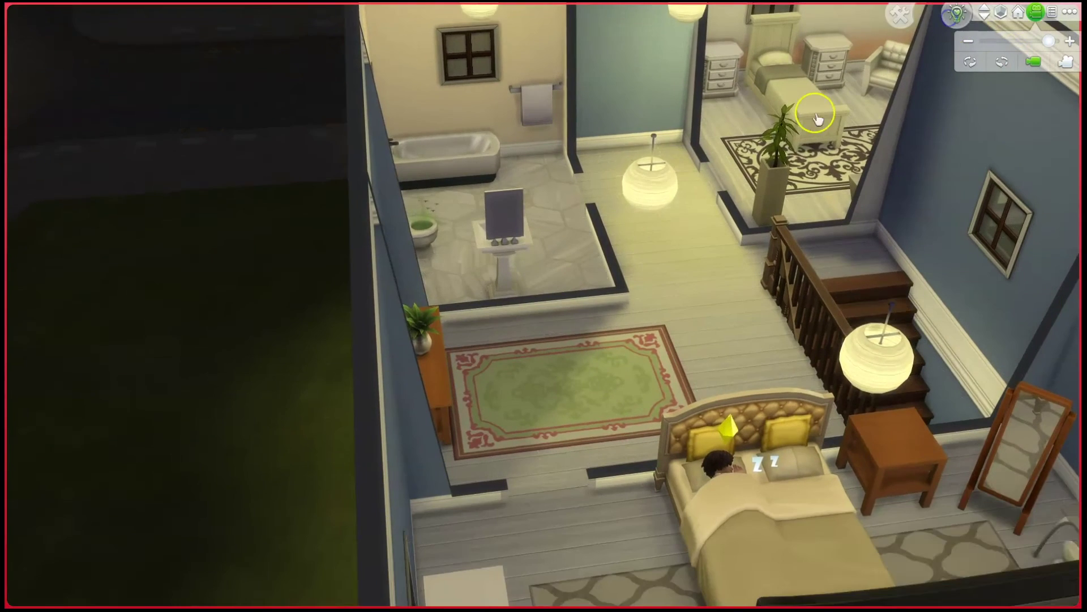
pyautogui.scroll(3, 651, 300)
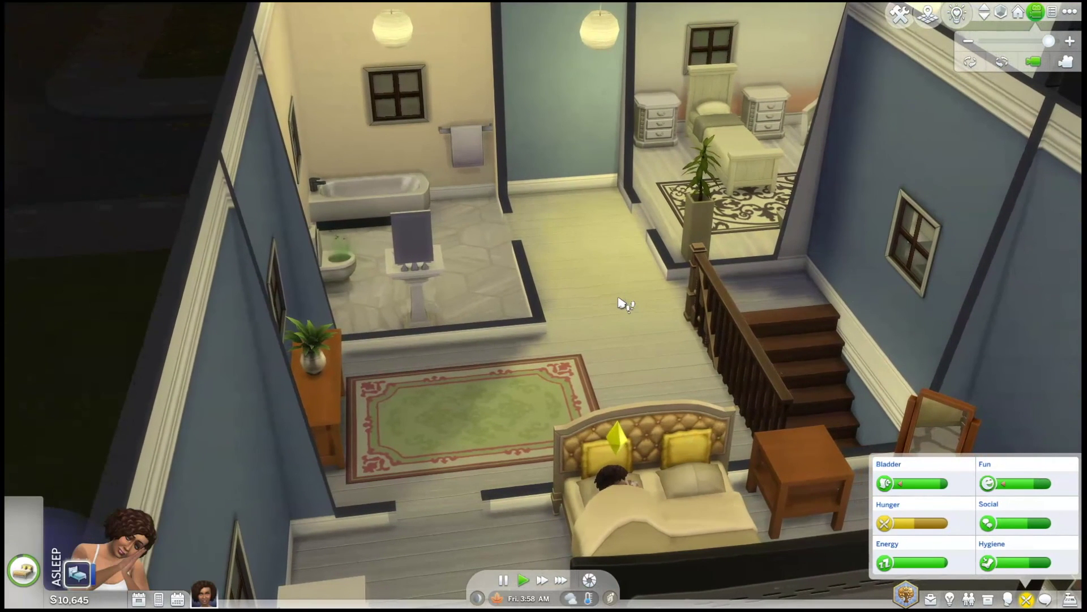
pyautogui.click(502, 580)
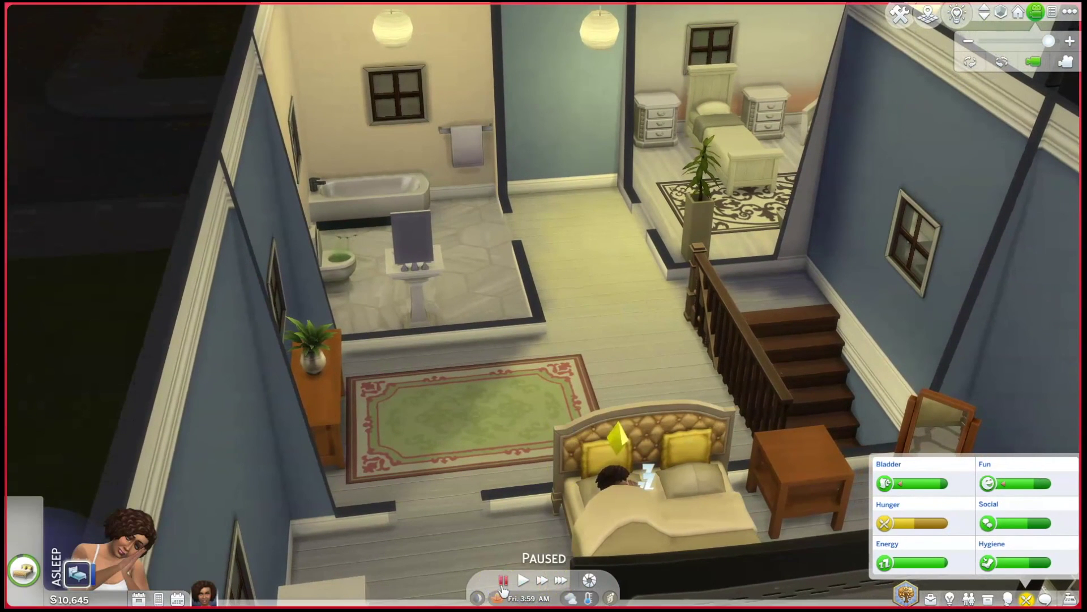